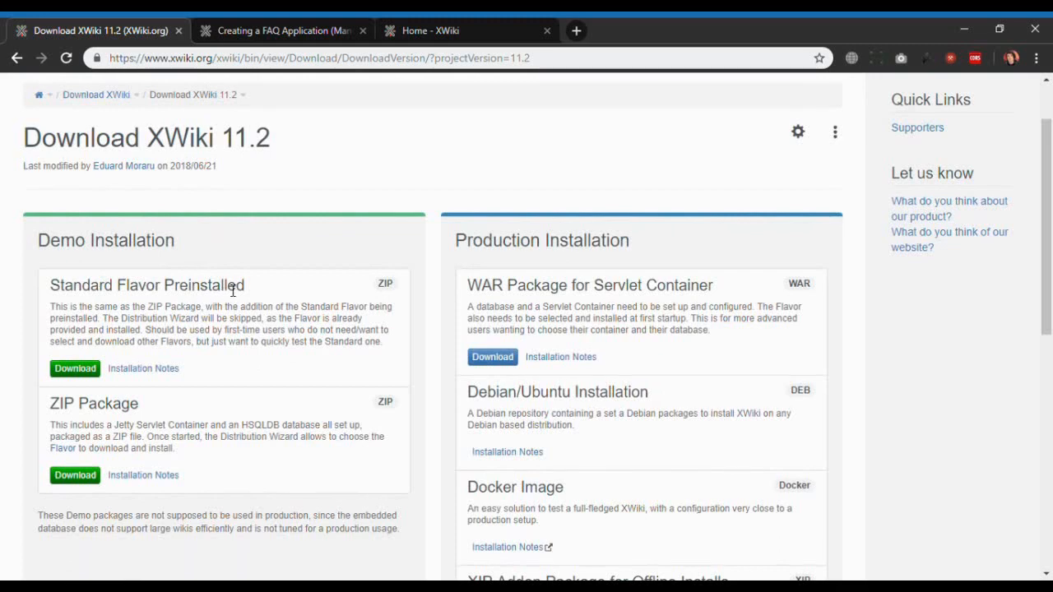
# Step: Review the introduction and prerequisites of the Creating a FAQ Application (Manual) tutorial, with a brief check of the local wiki's home page
pyautogui.scroll(1, 223, 285)
pyautogui.click(247, 31)
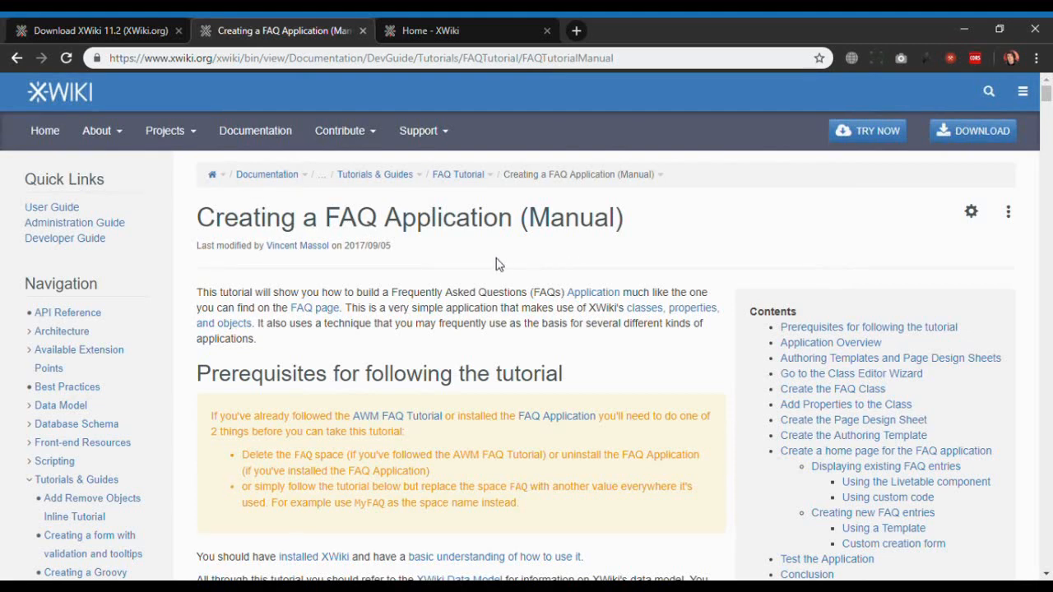
pyautogui.scroll(-1, 497, 269)
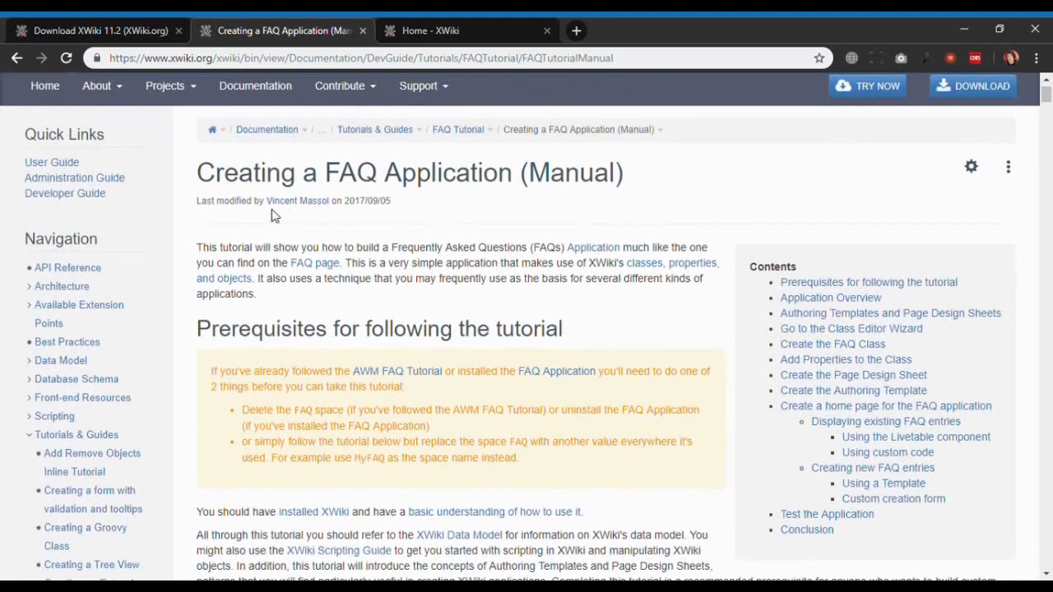
pyautogui.scroll(-2, 450, 263)
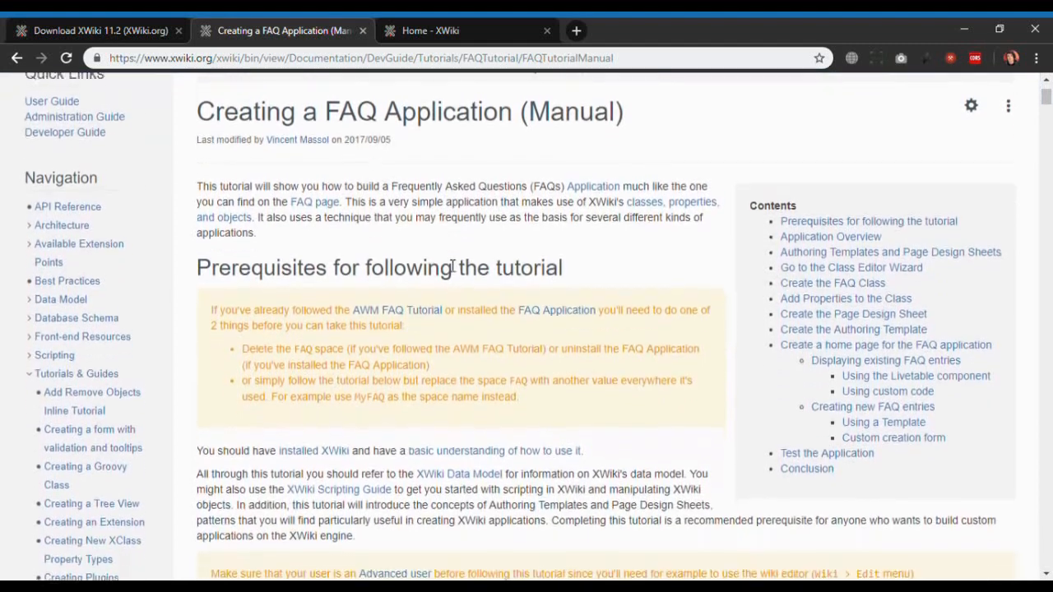
pyautogui.scroll(1, 453, 268)
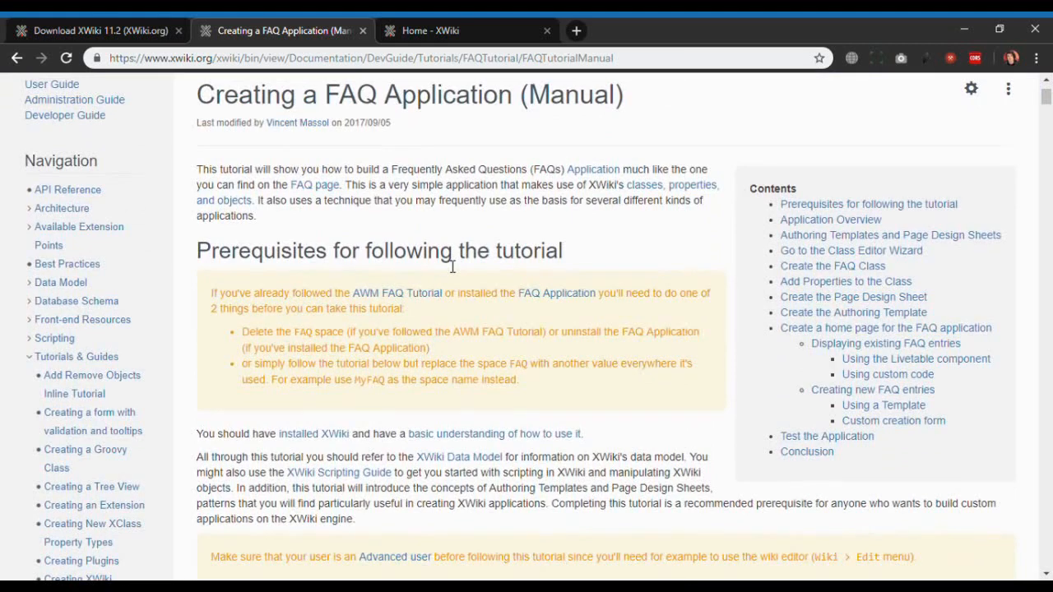
pyautogui.click(447, 31)
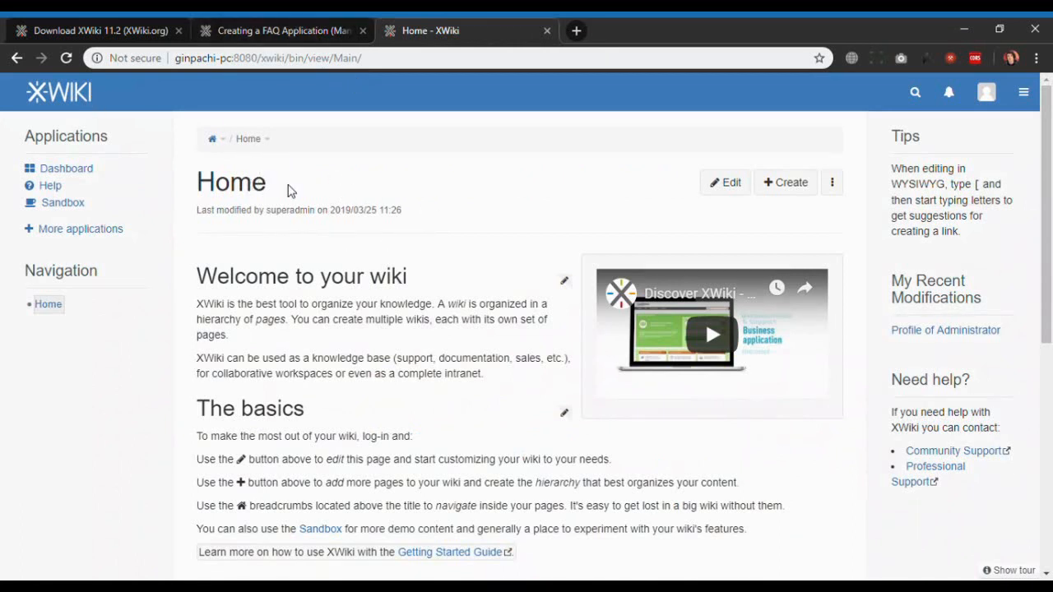
pyautogui.click(284, 30)
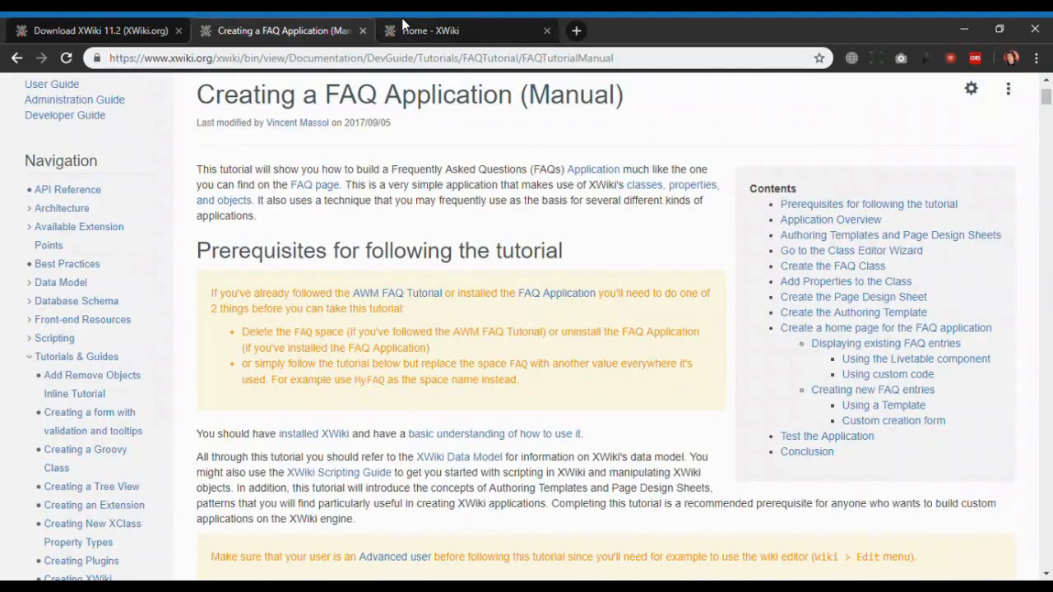
pyautogui.scroll(-1, 333, 251)
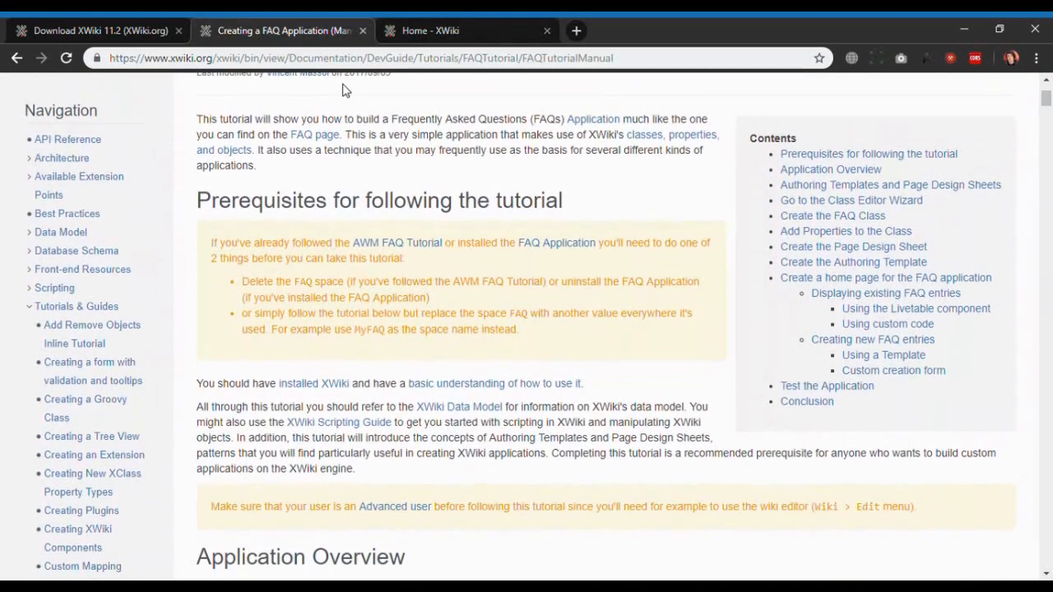
# Step: In the local wiki, edit the administrator profile's preferences and set Display Hidden Pages to Yes
pyautogui.click(383, 28)
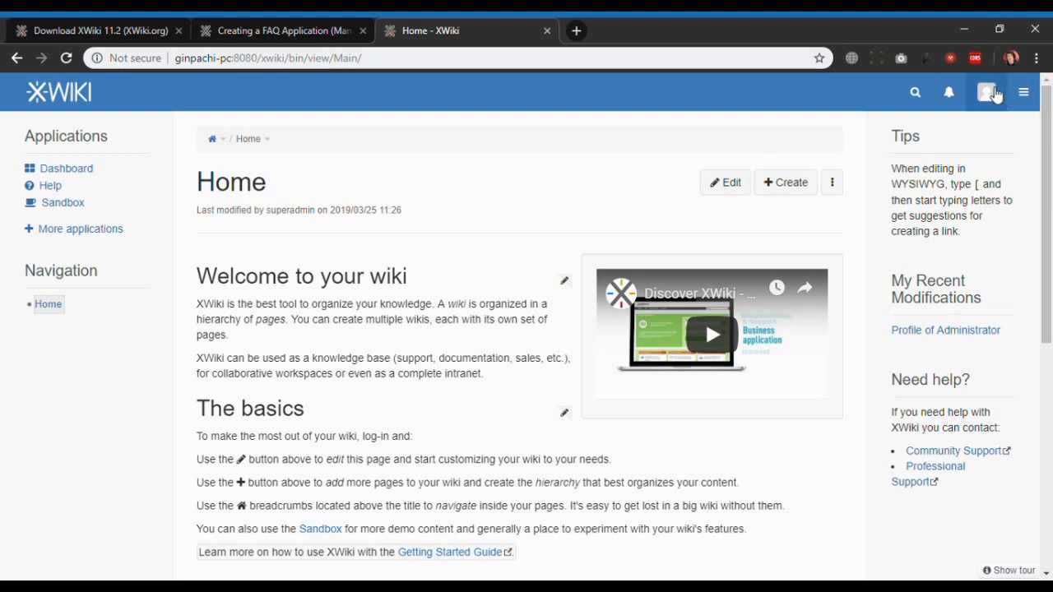
pyautogui.click(991, 93)
pyautogui.scroll(-1, 367, 234)
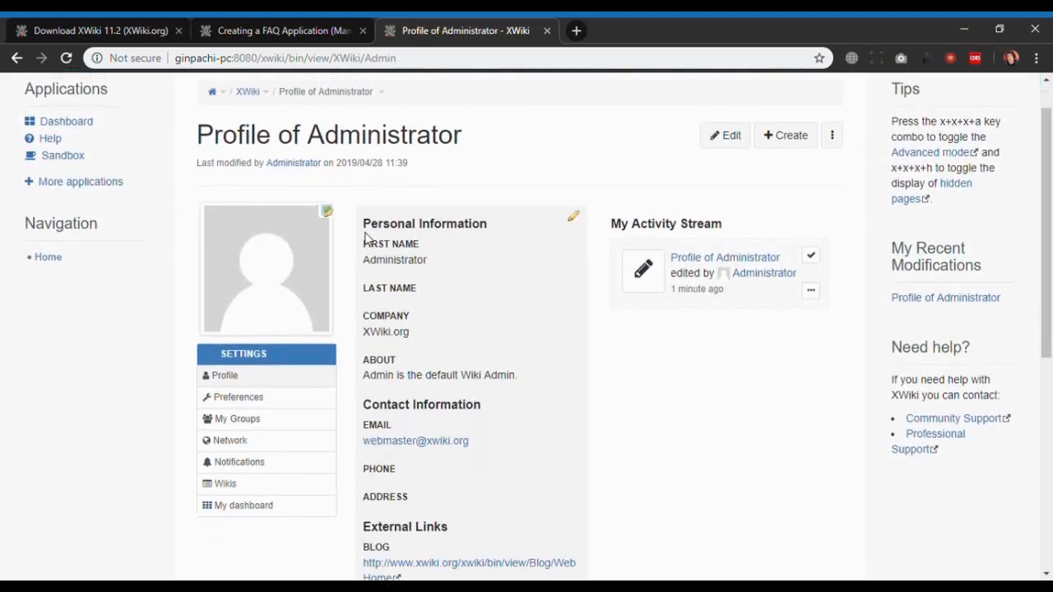
pyautogui.click(263, 369)
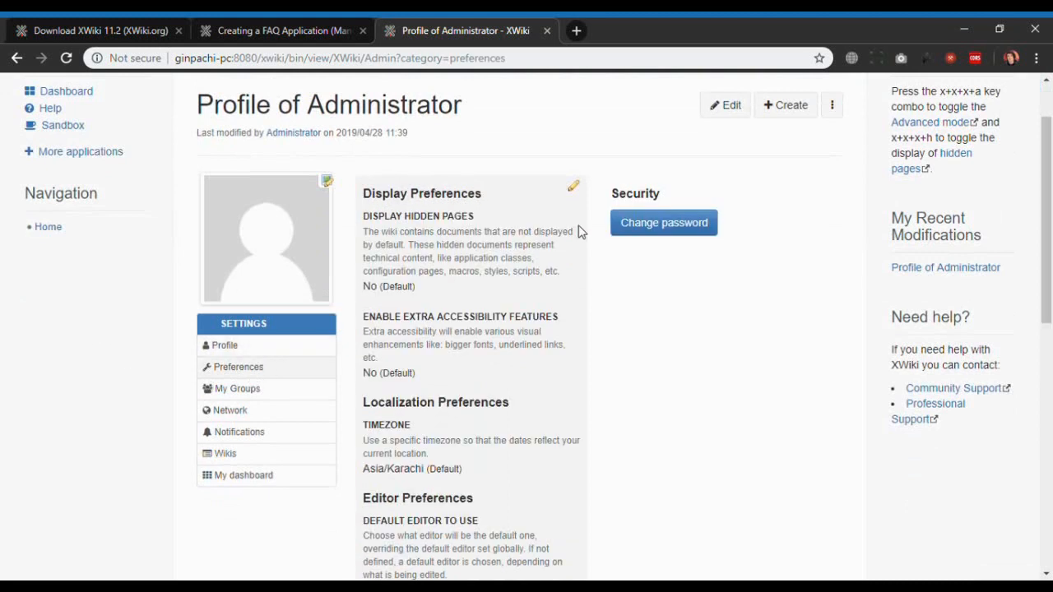
pyautogui.doubleClick(574, 191)
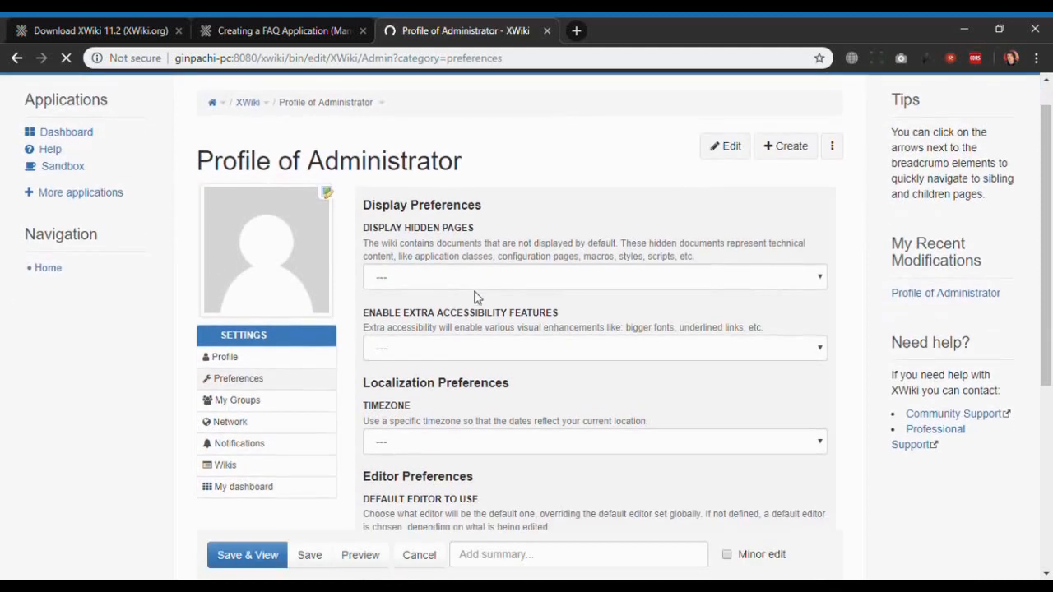
pyautogui.click(421, 277)
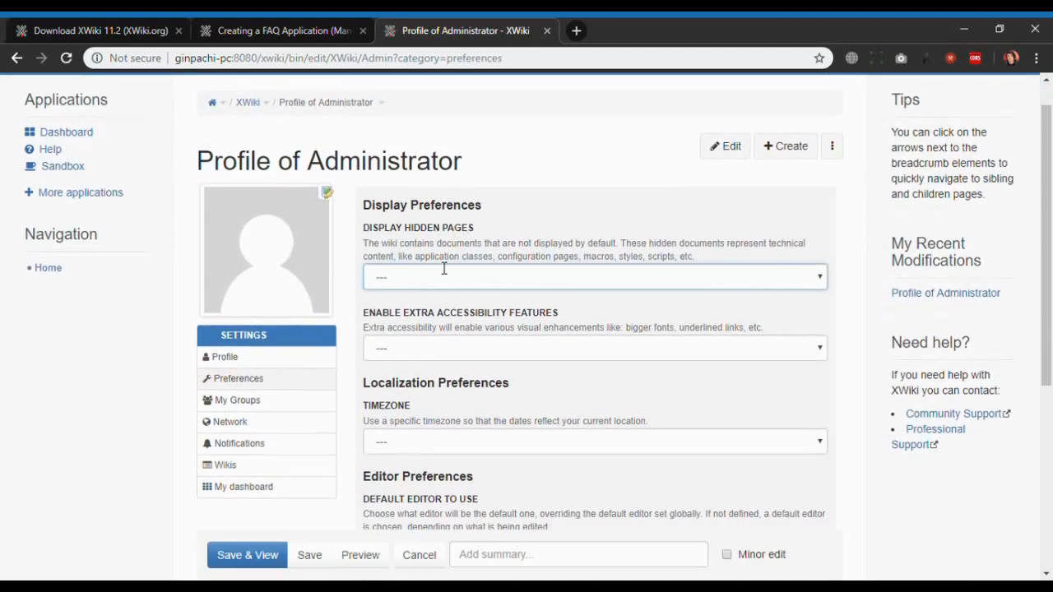
pyautogui.click(408, 317)
# Step: Set the User Type preference to Advanced and save the profile, returning to its view
pyautogui.scroll(-5, 545, 266)
pyautogui.click(437, 319)
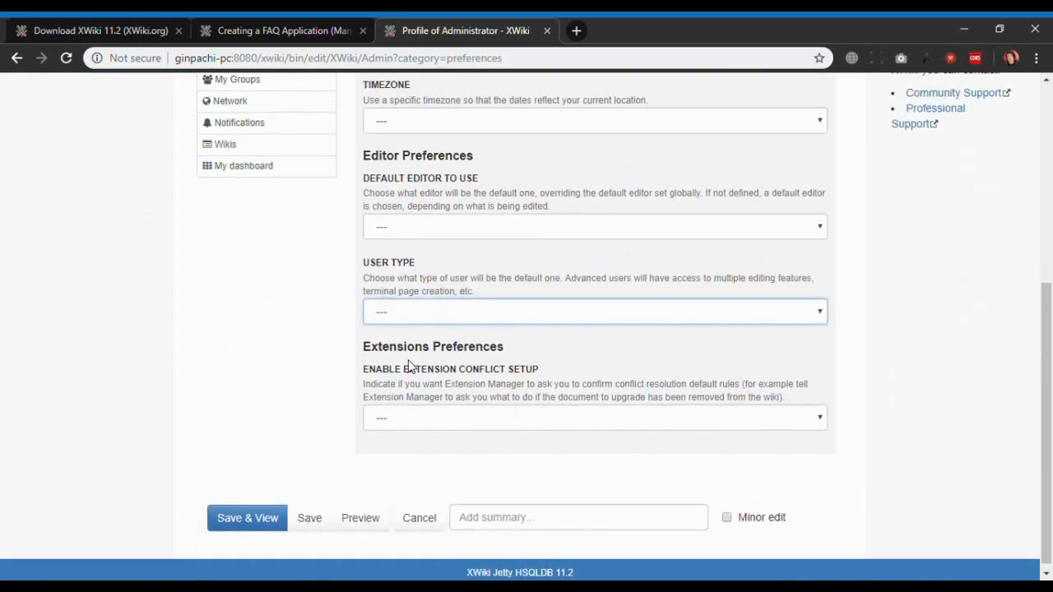
pyautogui.click(404, 362)
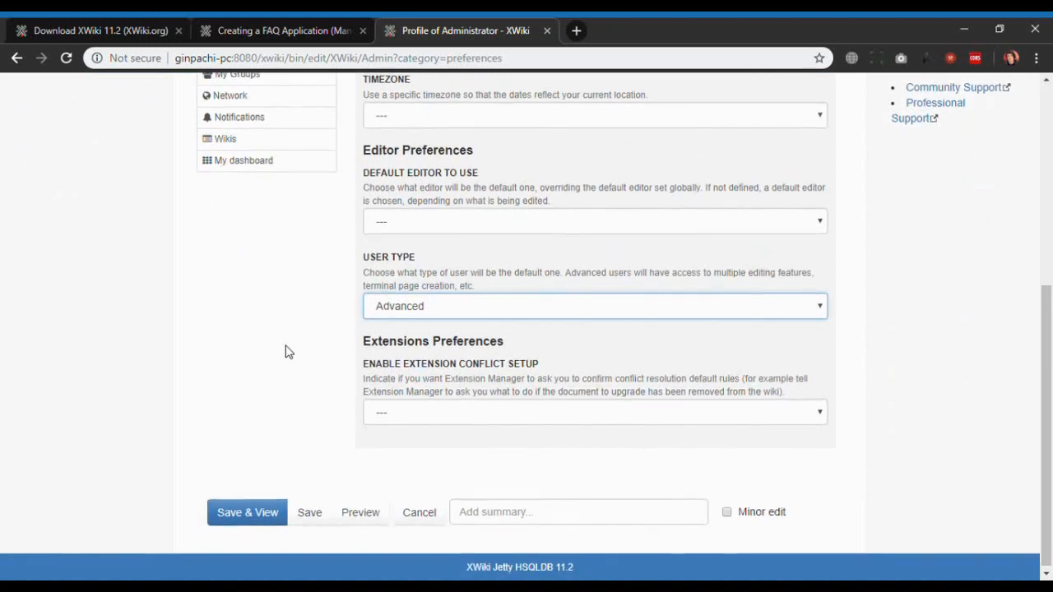
pyautogui.click(271, 512)
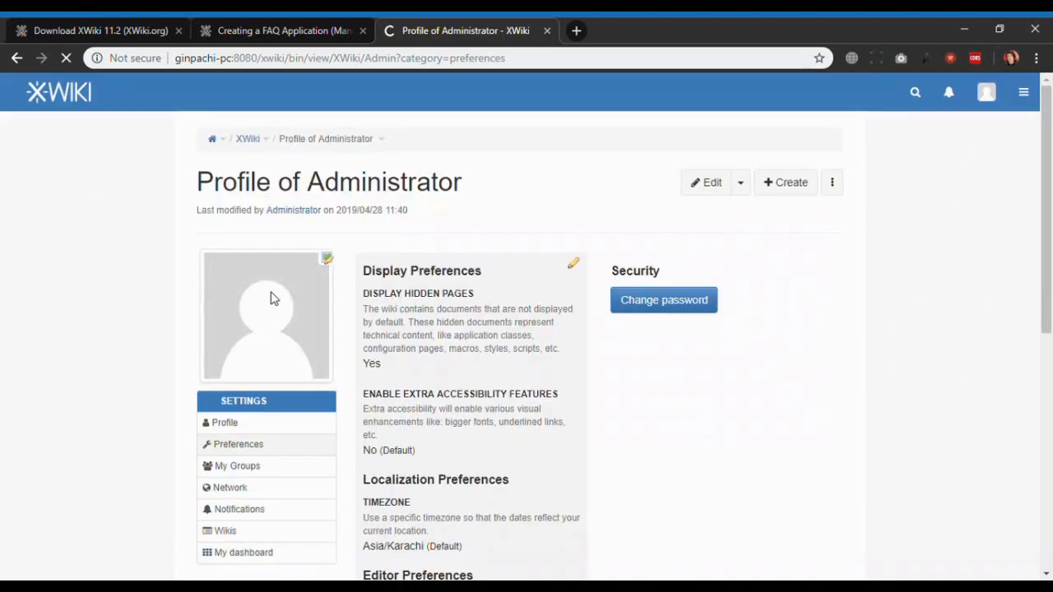
# Step: Glance at the tutorial prerequisites, and examine the local wiki's page hierarchy from the home breadcrumb and the profile page's title
pyautogui.click(260, 25)
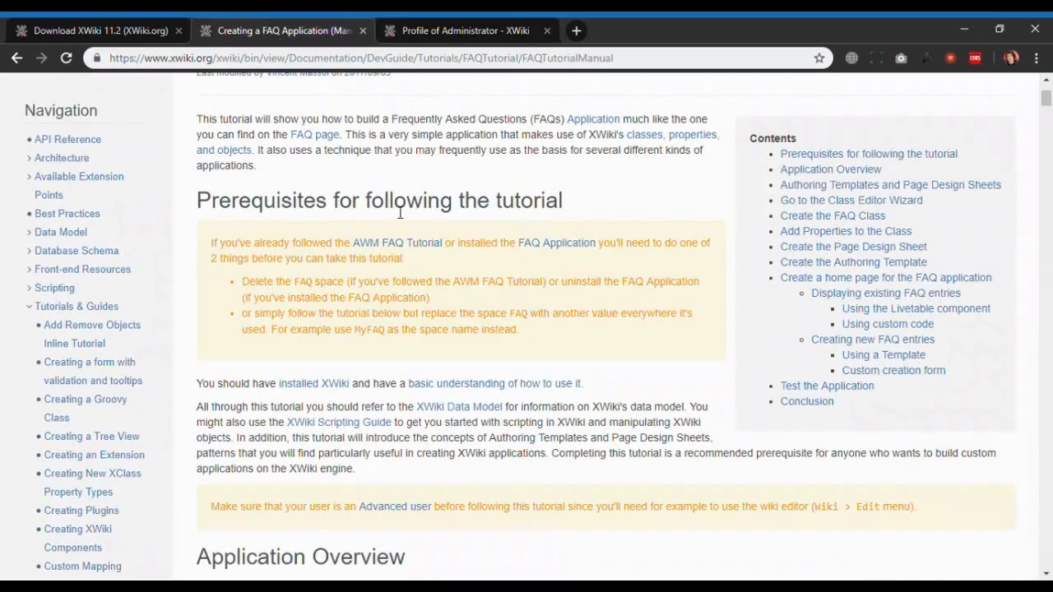
pyautogui.scroll(-1, 598, 194)
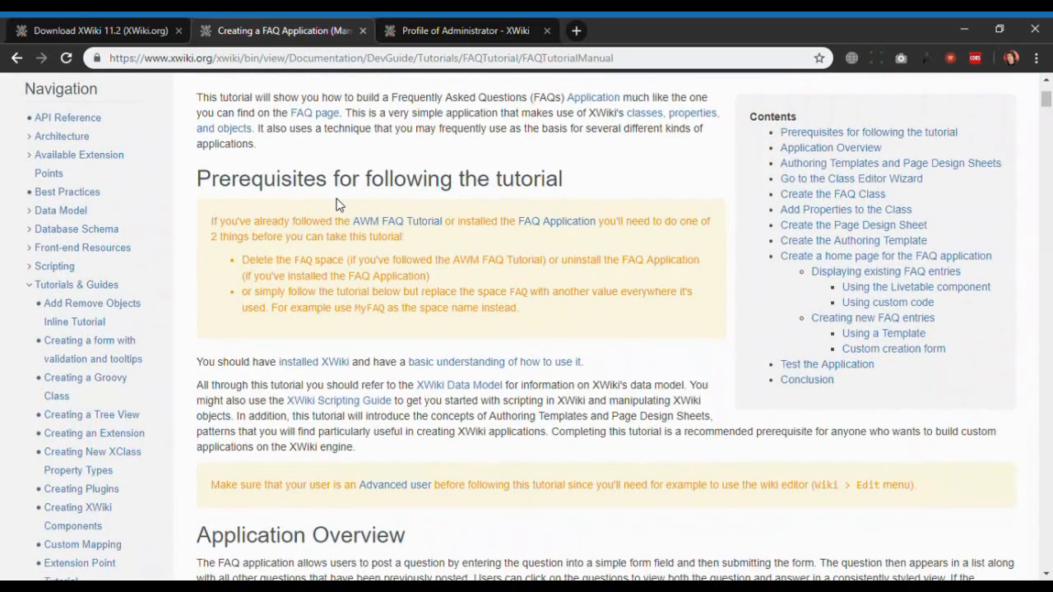
pyautogui.click(438, 20)
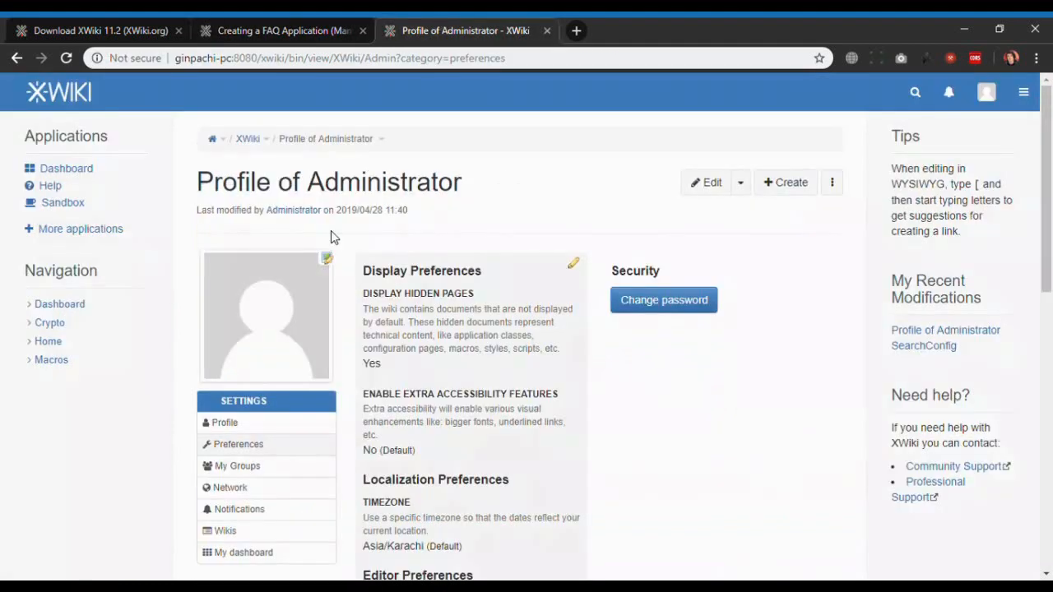
pyautogui.click(224, 140)
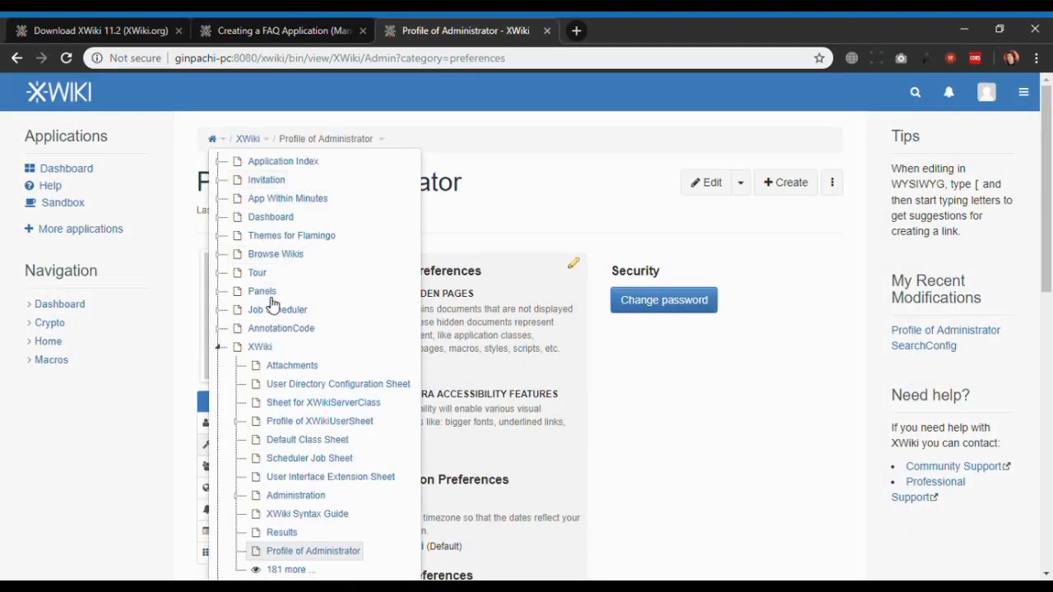
pyautogui.click(219, 348)
pyautogui.click(476, 184)
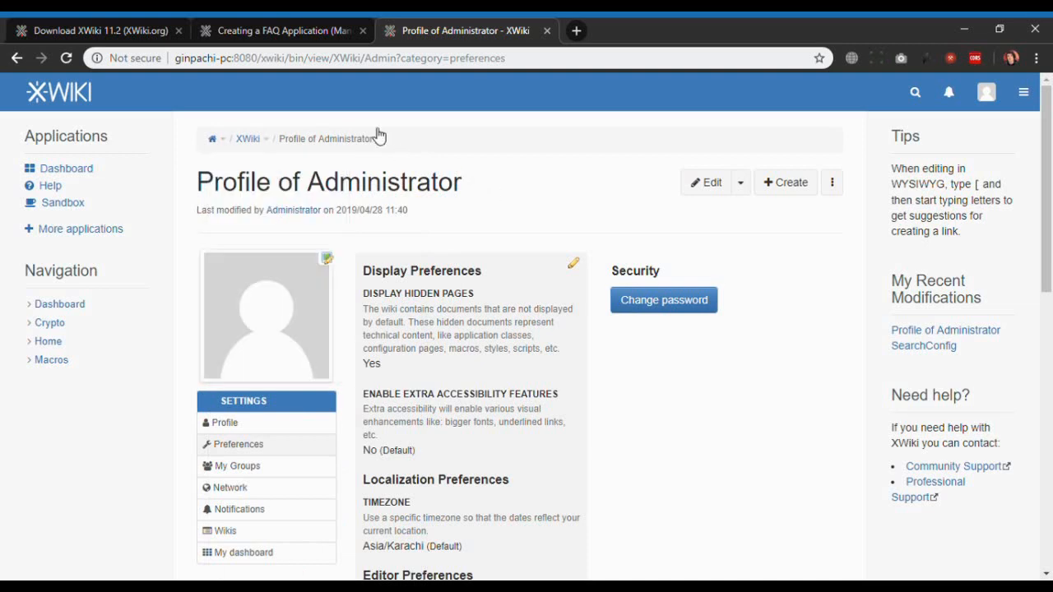
pyautogui.moveTo(248, 187); pyautogui.dragTo(437, 200)
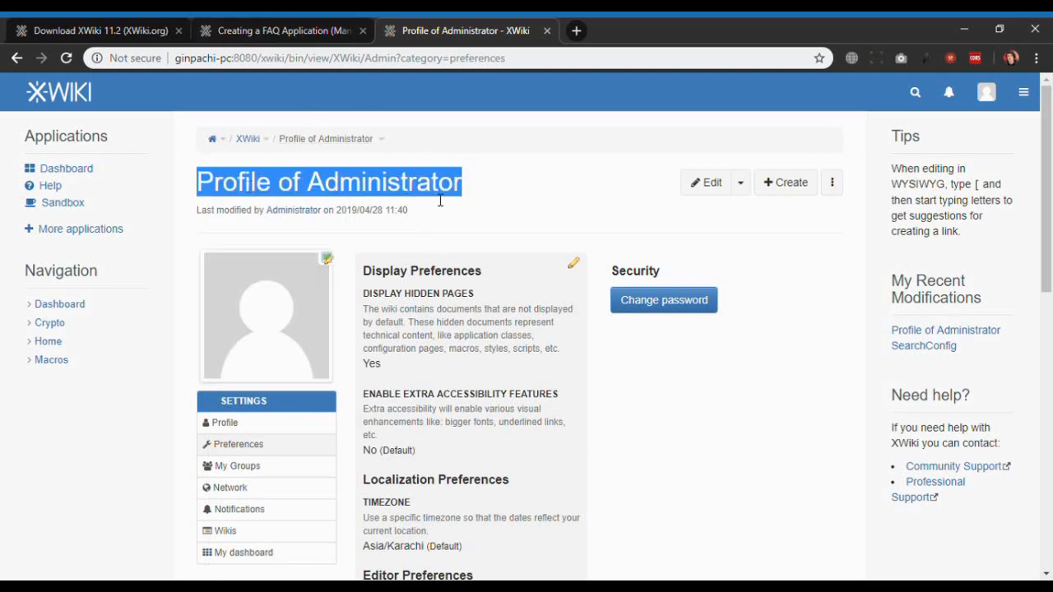
# Step: Read the tutorial's Application Overview, examining the FAQ Class view and the FAQ entry in View and Edit modes
pyautogui.click(284, 31)
pyautogui.scroll(-4, 395, 266)
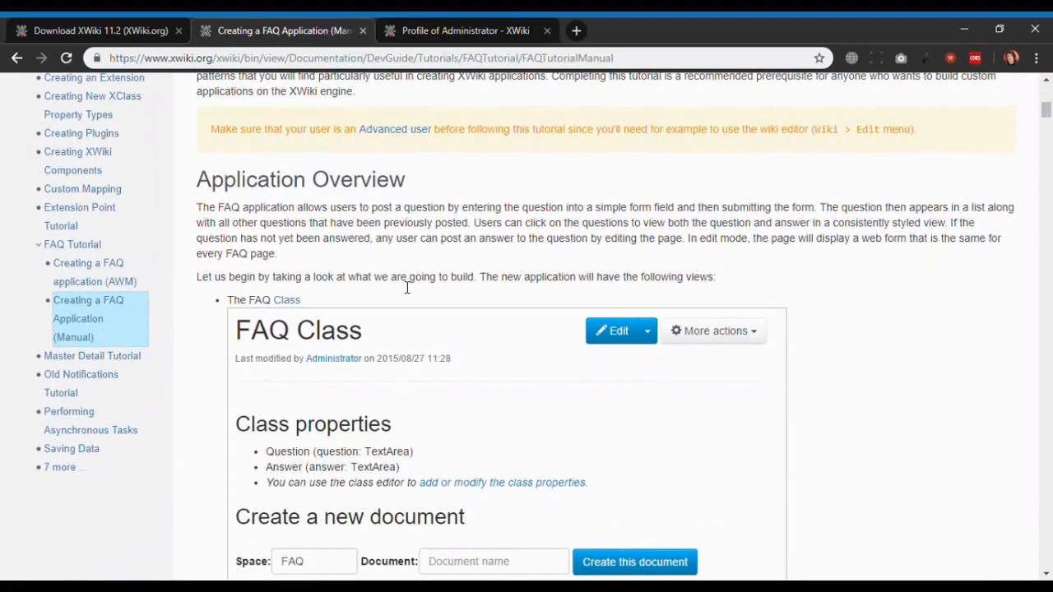
pyautogui.scroll(-1, 404, 287)
pyautogui.scroll(1, 400, 288)
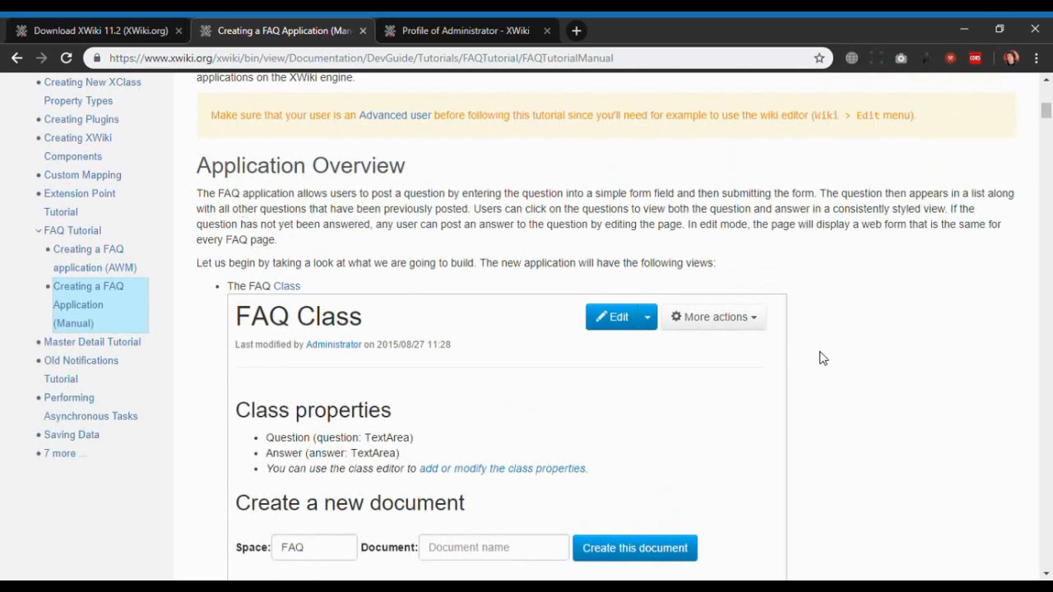
pyautogui.scroll(-1, 822, 359)
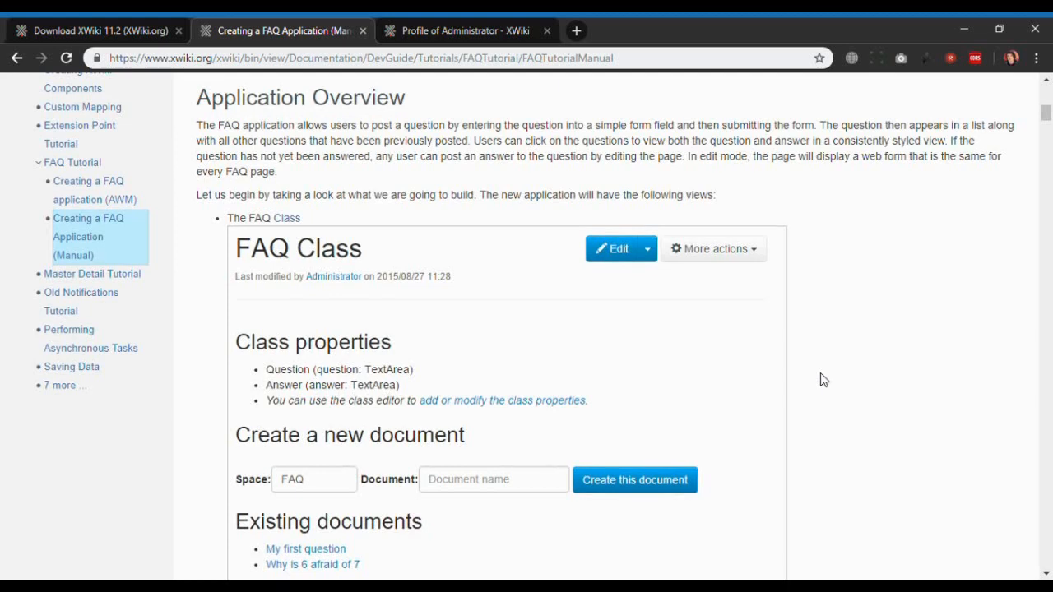
pyautogui.scroll(-2, 823, 378)
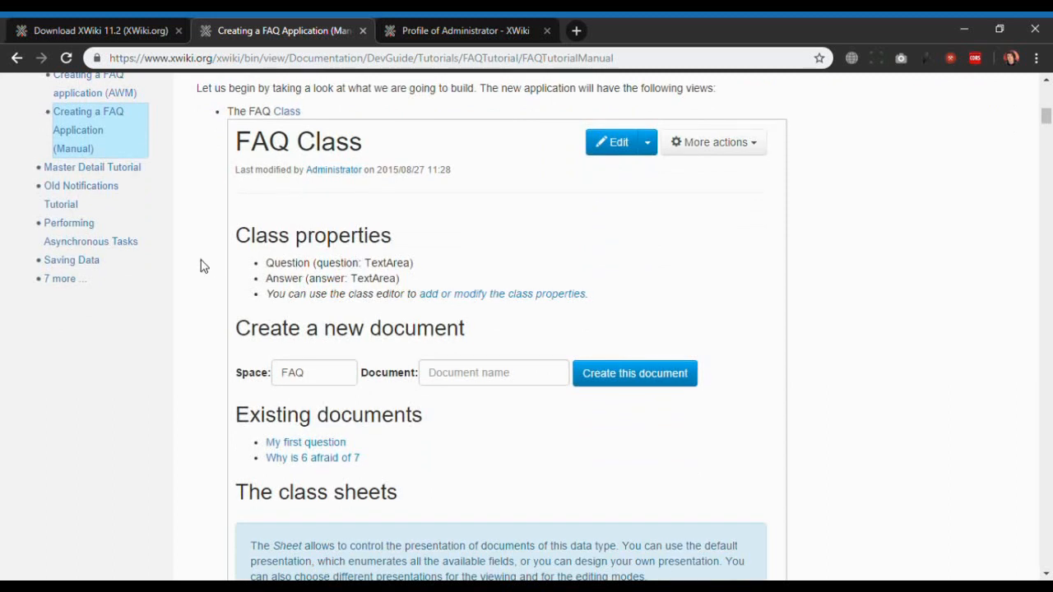
pyautogui.scroll(-1, 204, 268)
pyautogui.scroll(-6, 200, 269)
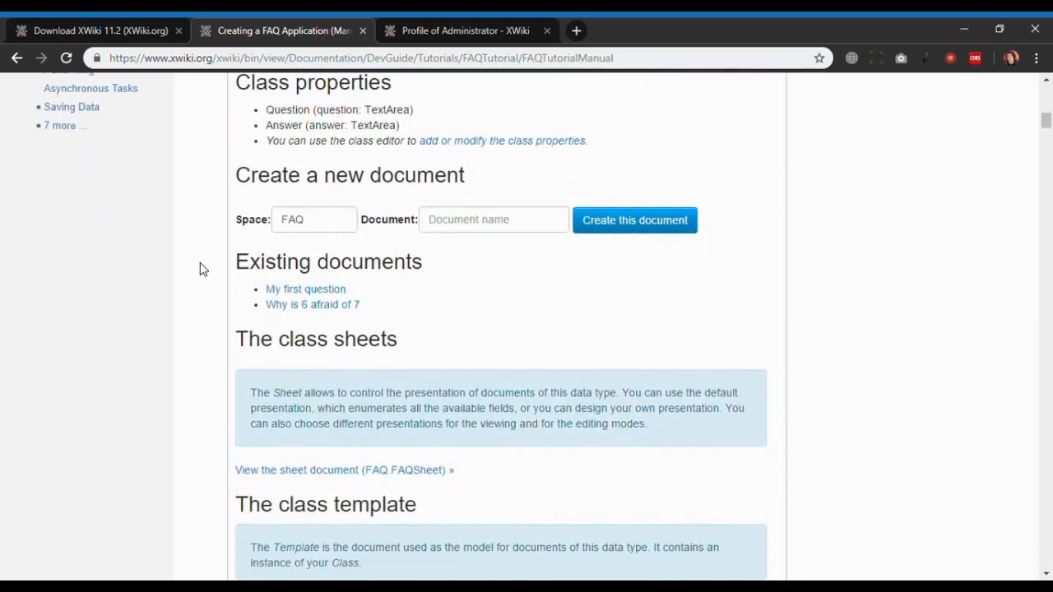
pyautogui.scroll(-2, 200, 269)
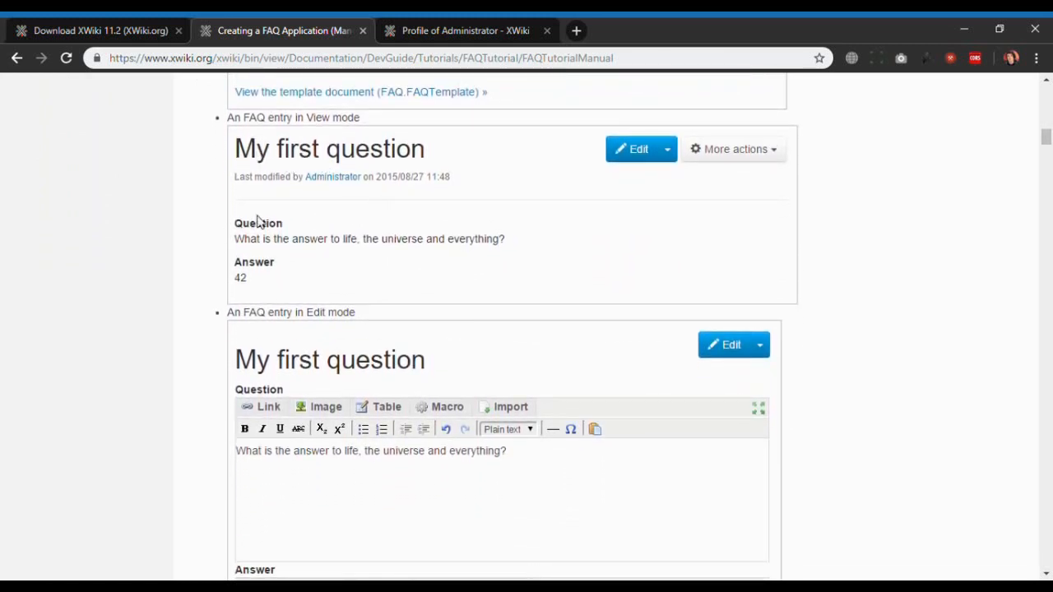
pyautogui.scroll(1, 150, 192)
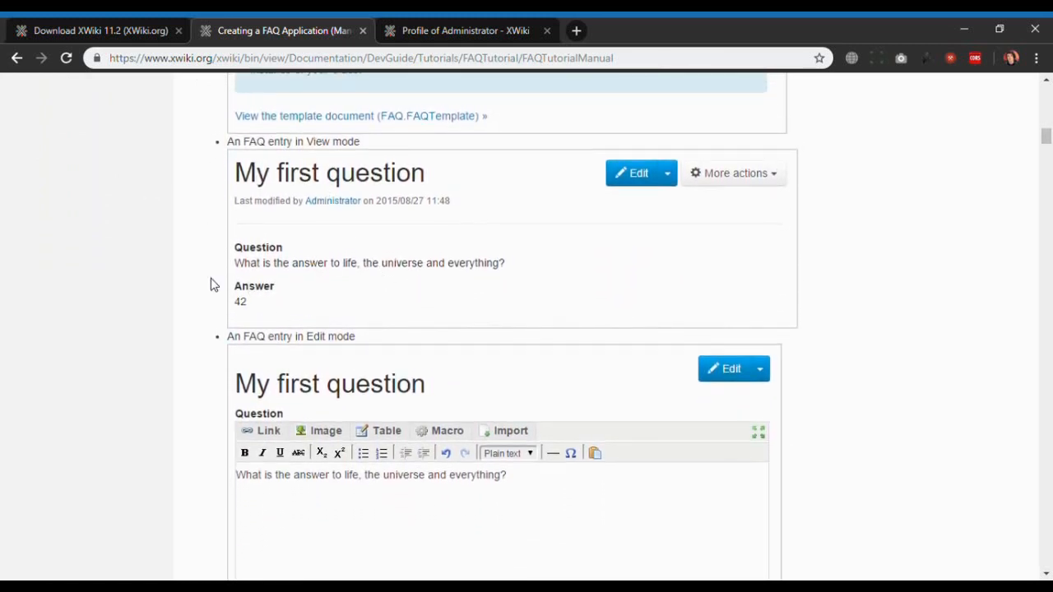
pyautogui.scroll(-1, 209, 283)
pyautogui.scroll(-1, 171, 340)
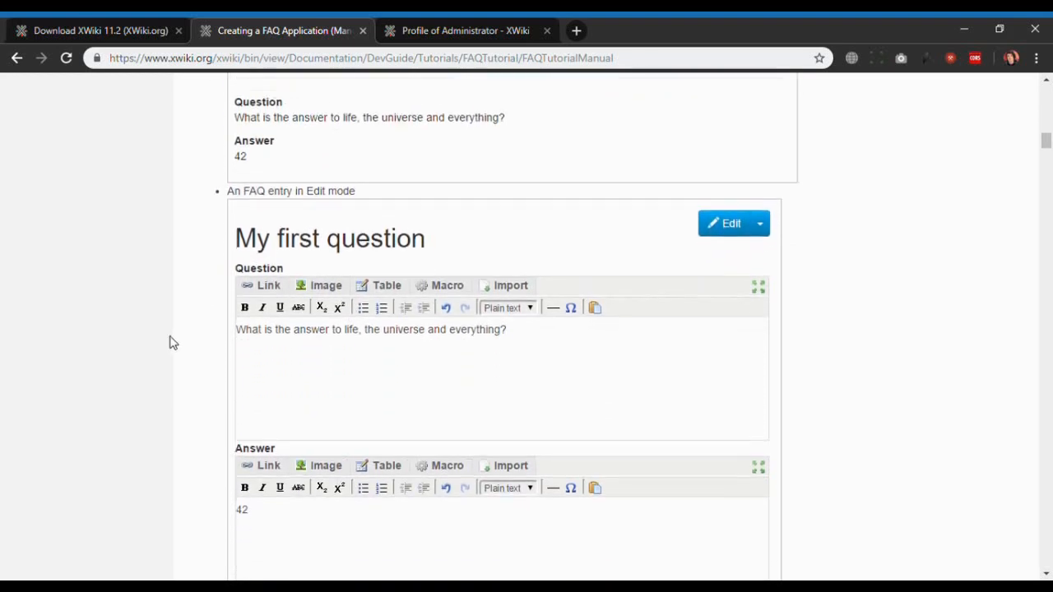
# Step: Read the tutorial sections on authoring templates and design sheets, the Class Editor Wizard and creating the FAQ class
pyautogui.scroll(-4, 174, 337)
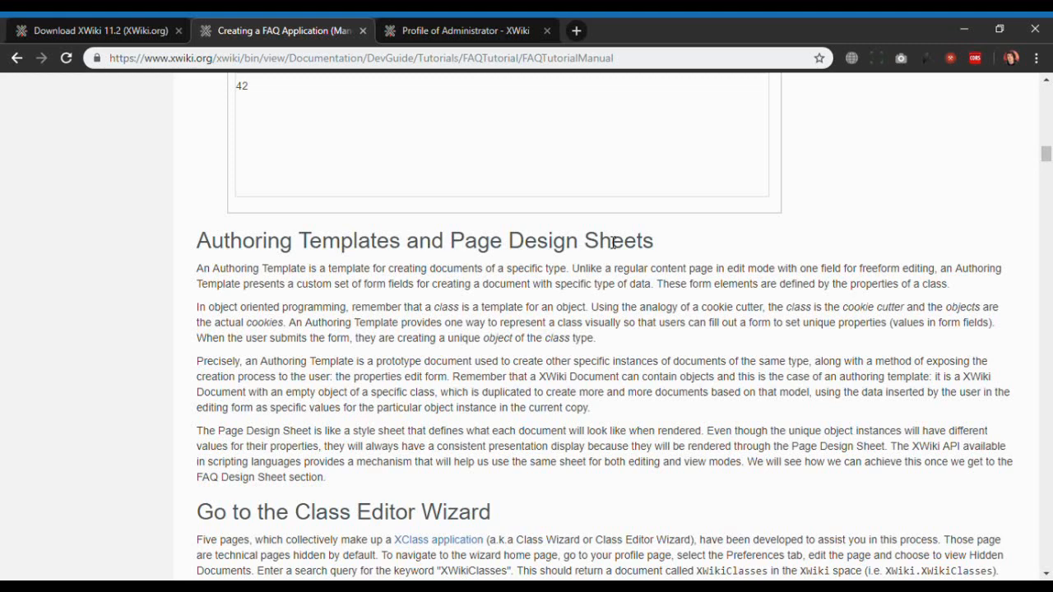
pyautogui.scroll(-4, 614, 243)
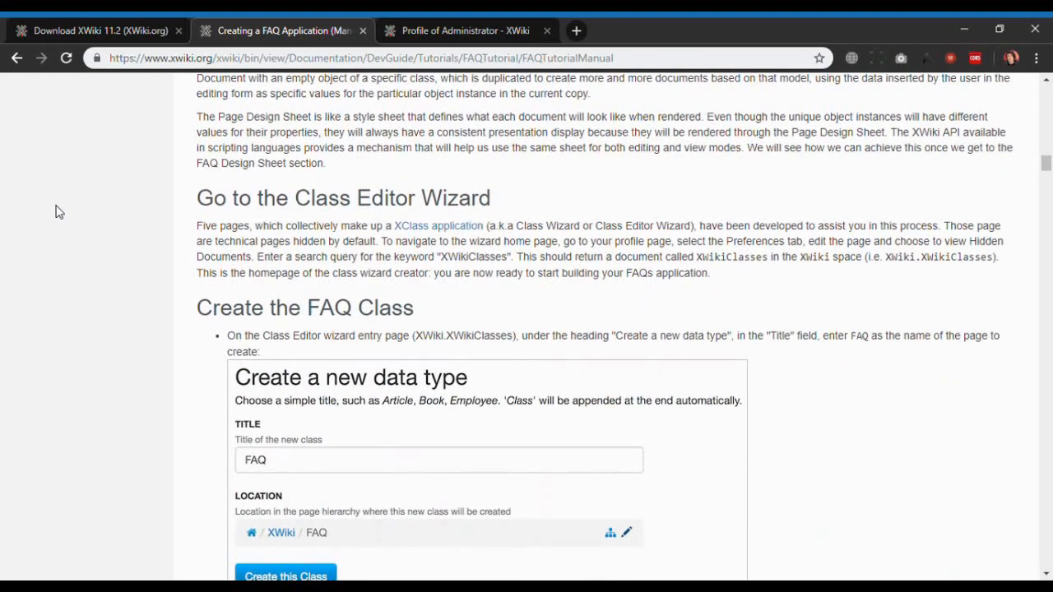
pyautogui.scroll(-1, 54, 213)
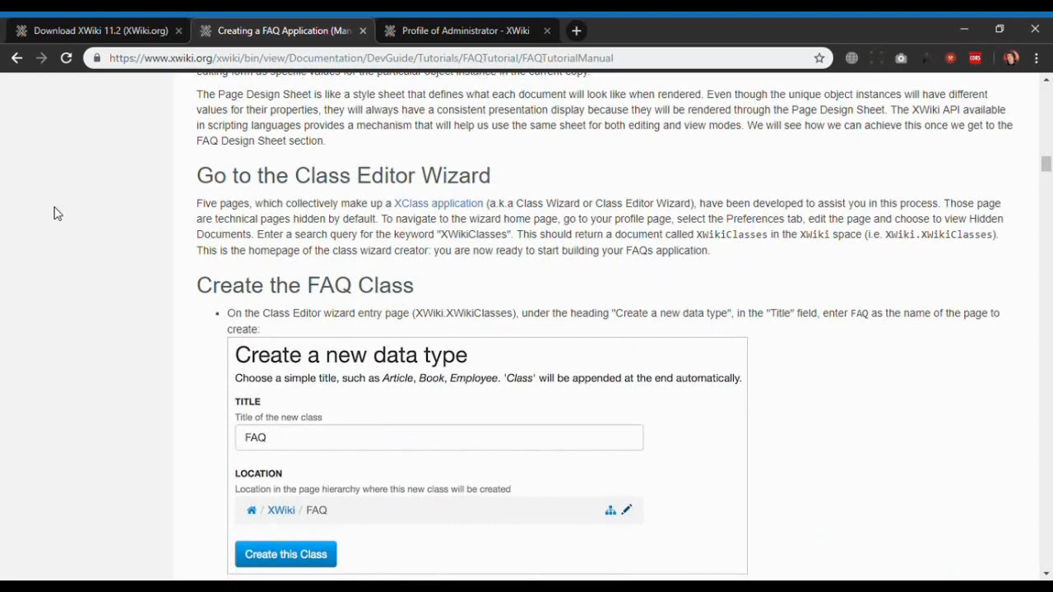
# Step: Return to the local wiki and check the display preferences in the administrator profile
pyautogui.click(403, 25)
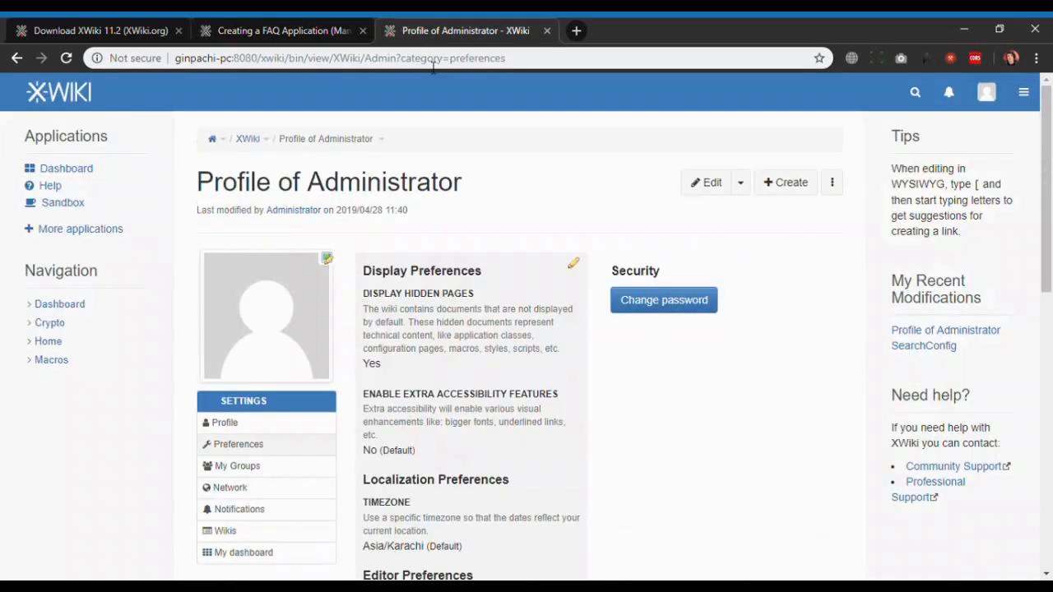
pyautogui.scroll(-2, 430, 298)
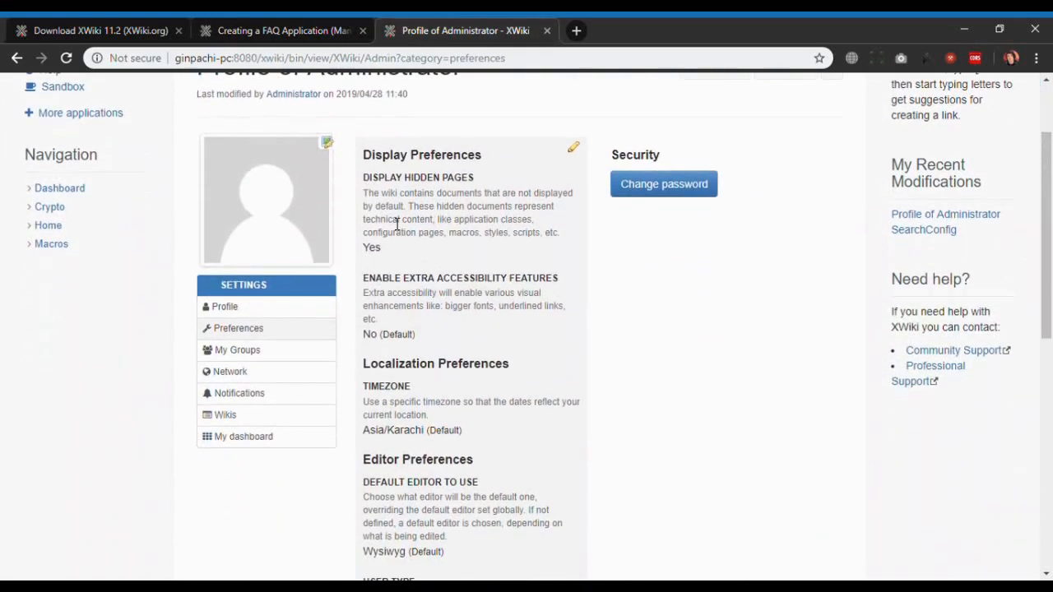
pyautogui.scroll(2, 590, 301)
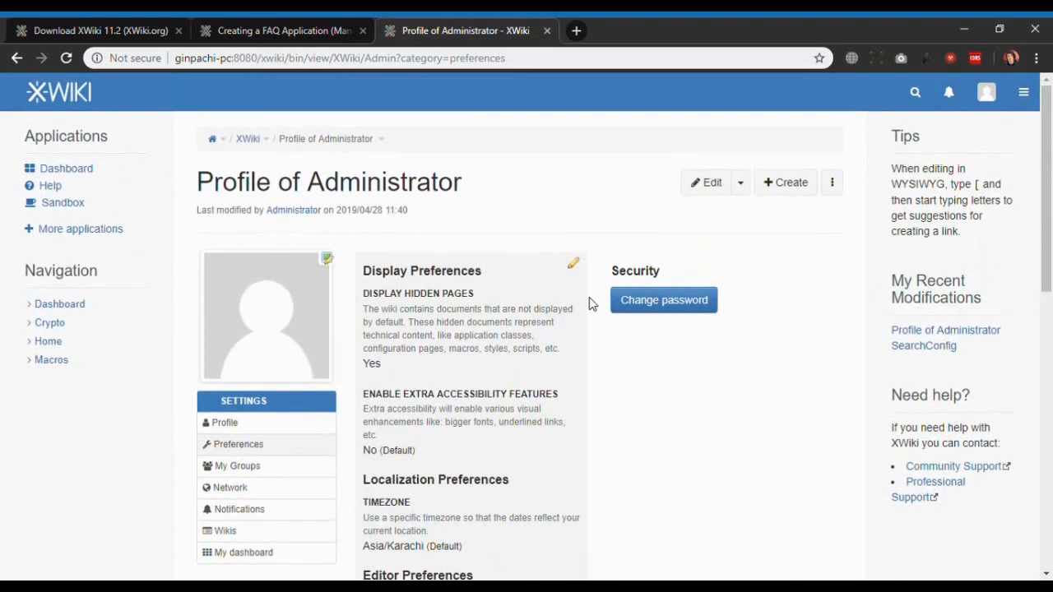
# Step: Search the wiki for xwikiclasses and open the Data types page
pyautogui.click(916, 96)
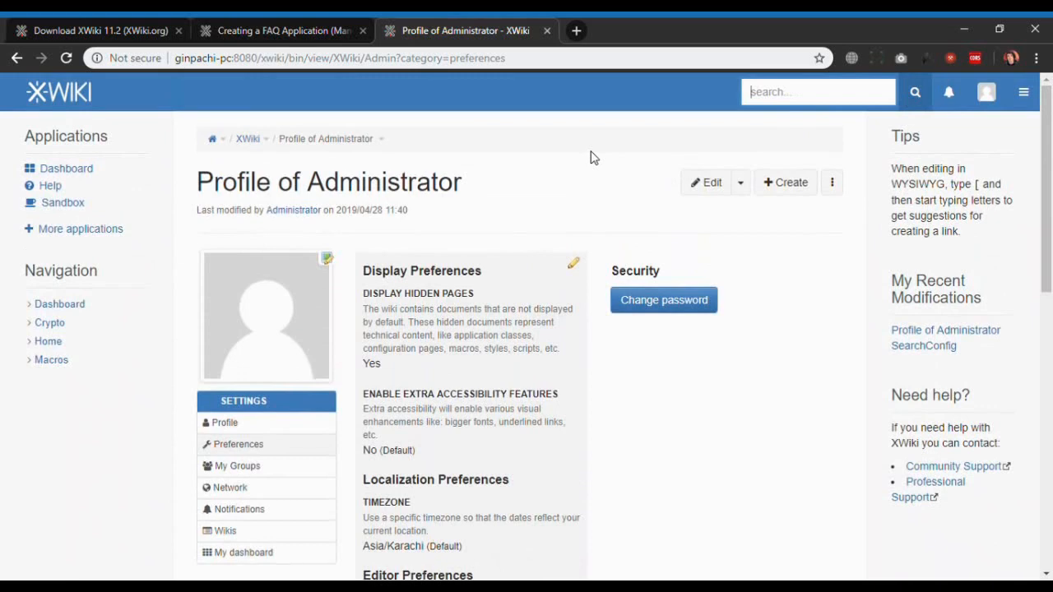
pyautogui.write('xwikiclasses')
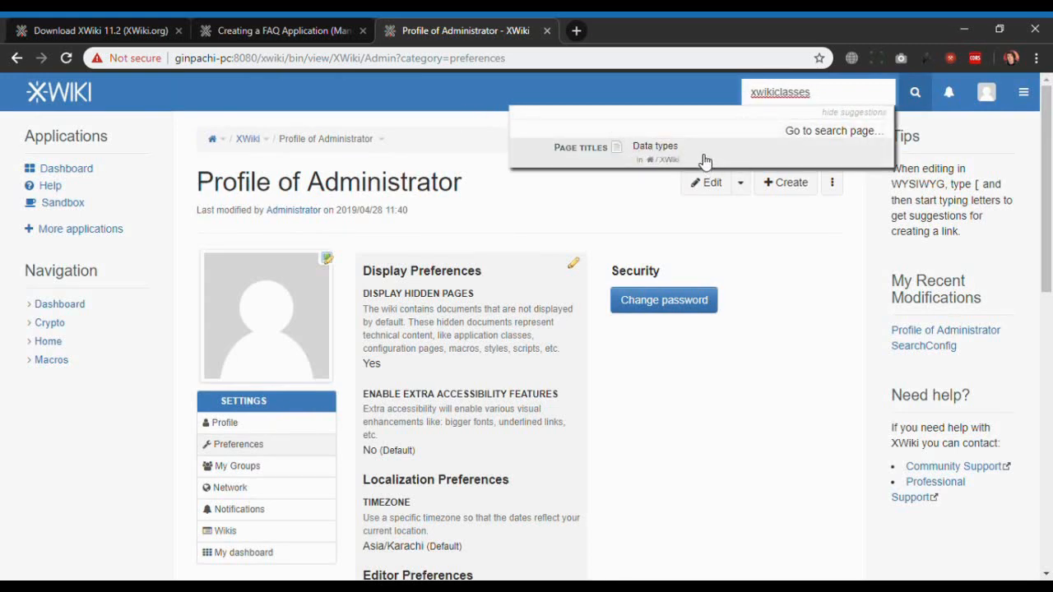
pyautogui.click(706, 162)
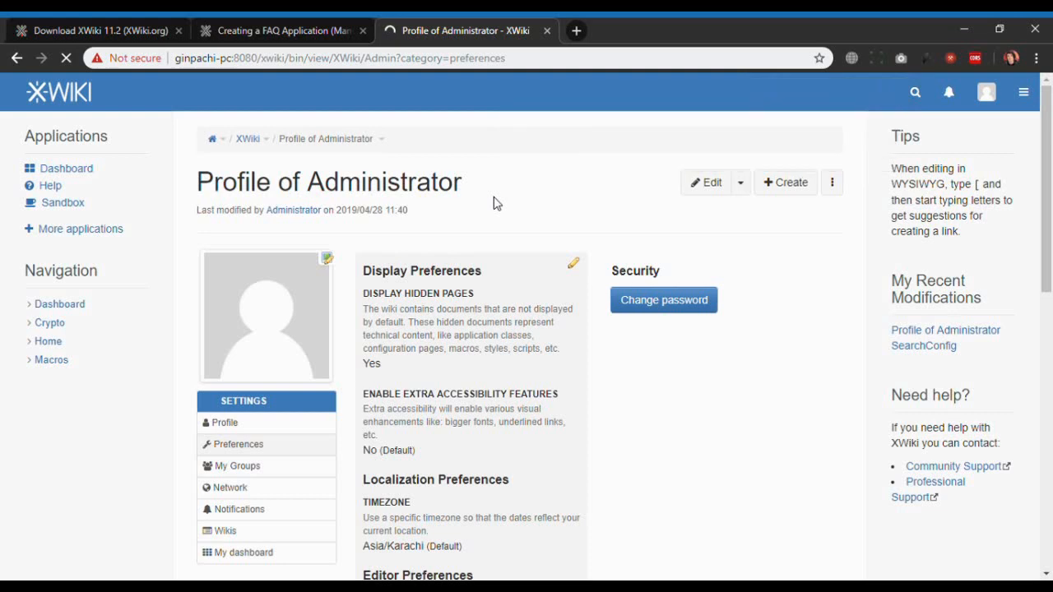
pyautogui.scroll(-1, 495, 209)
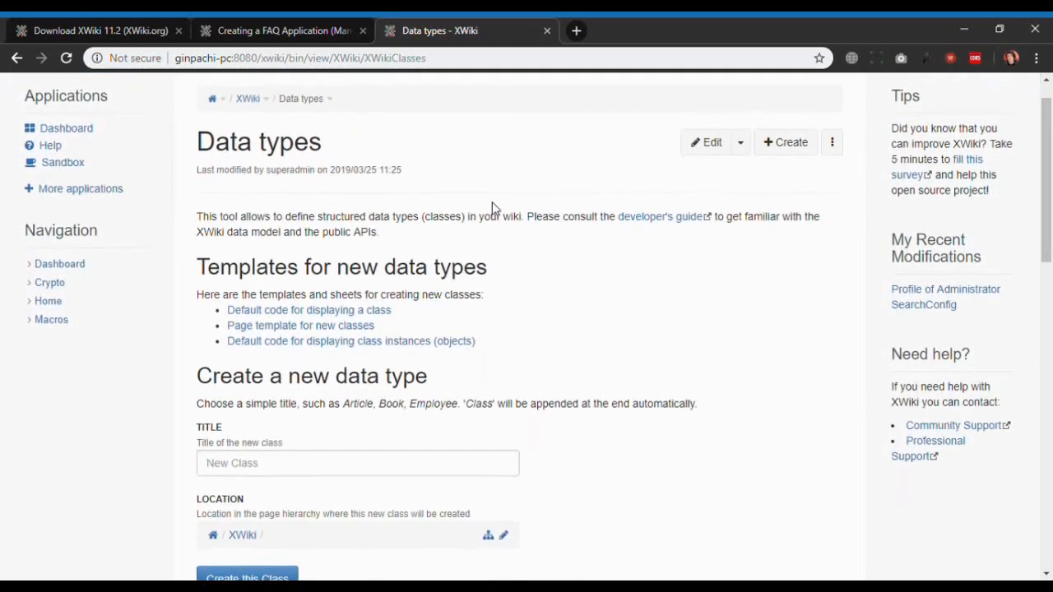
pyautogui.scroll(1, 496, 209)
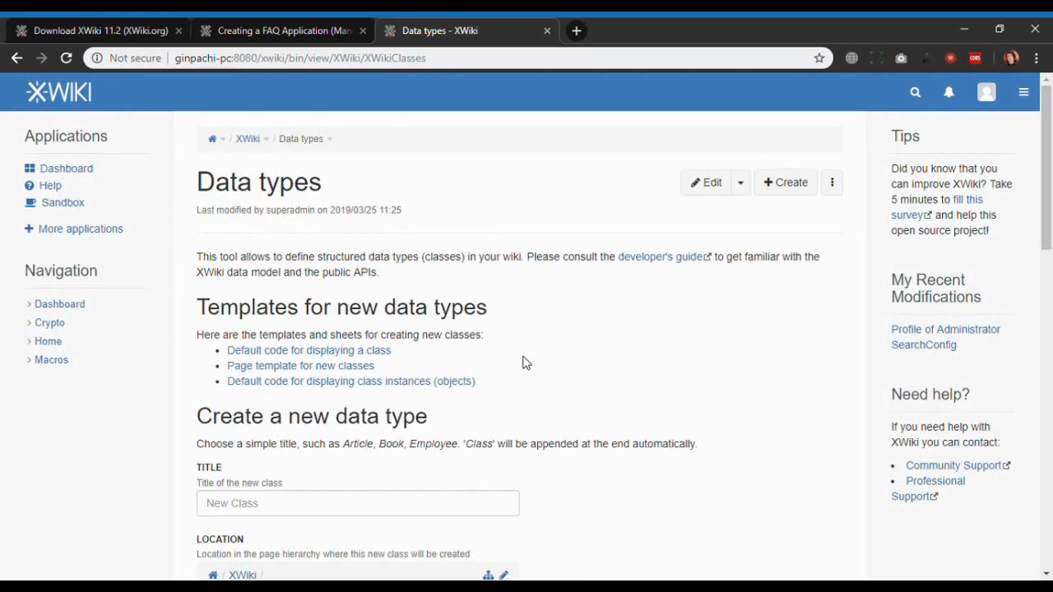
# Step: Enter FAQ as the title of the new class in the Create a new data type section
pyautogui.scroll(-2, 576, 394)
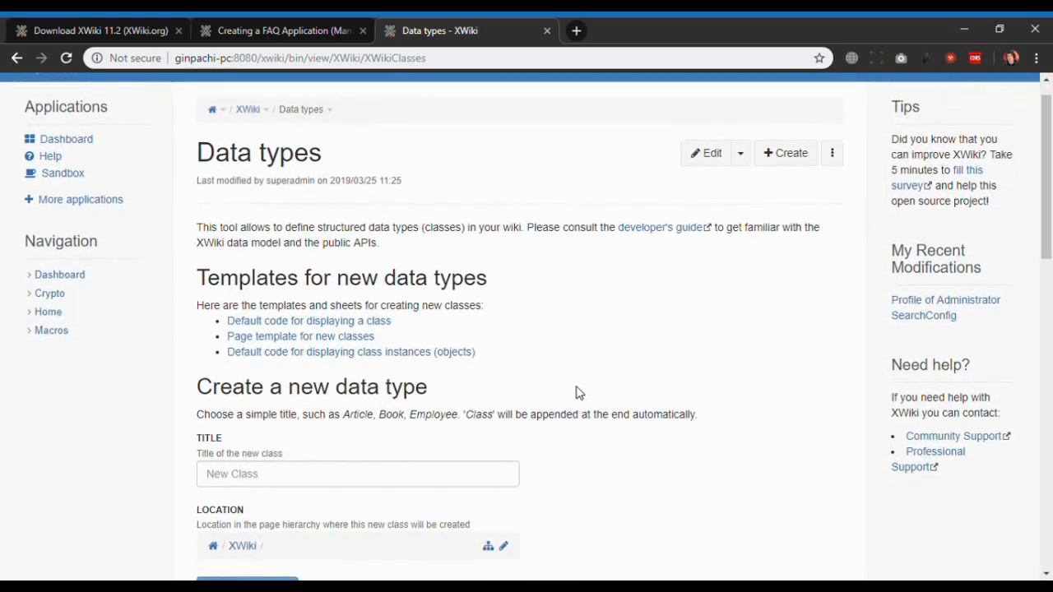
pyautogui.scroll(-3, 584, 394)
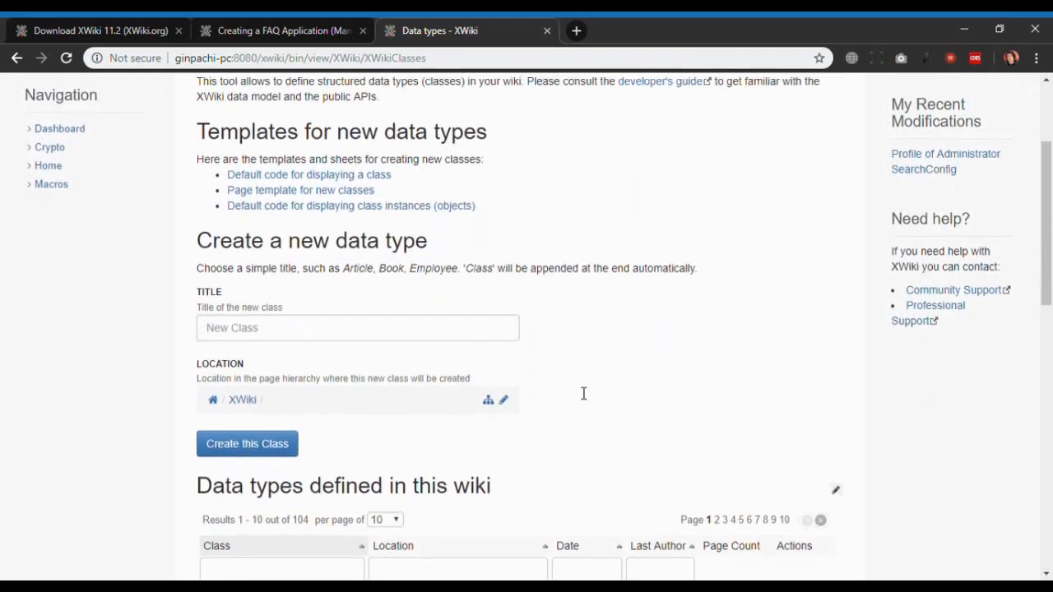
pyautogui.moveTo(198, 234); pyautogui.dragTo(428, 235)
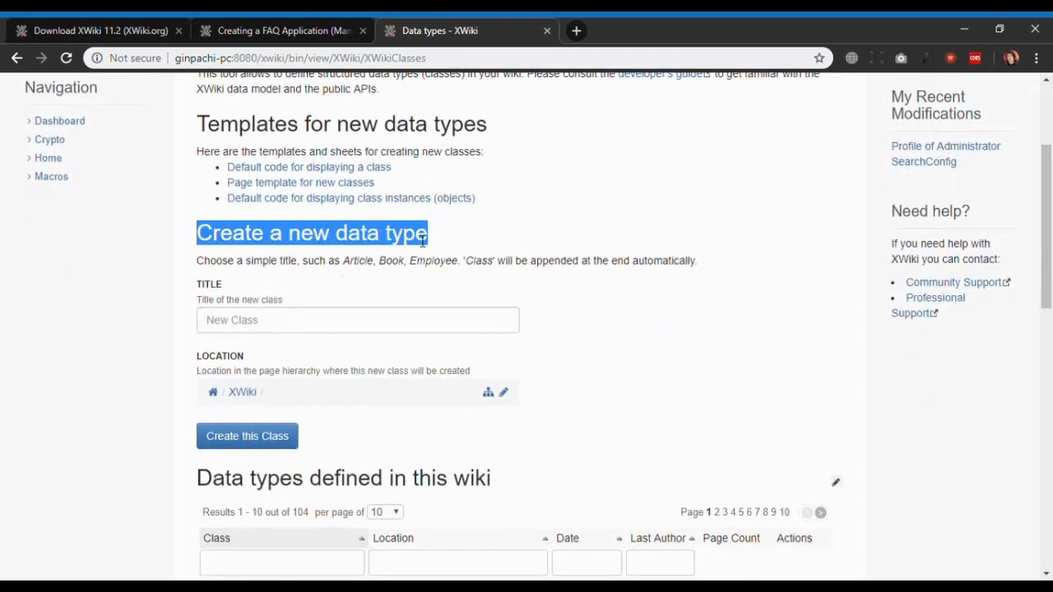
pyautogui.click(683, 289)
pyautogui.scroll(-1, 694, 297)
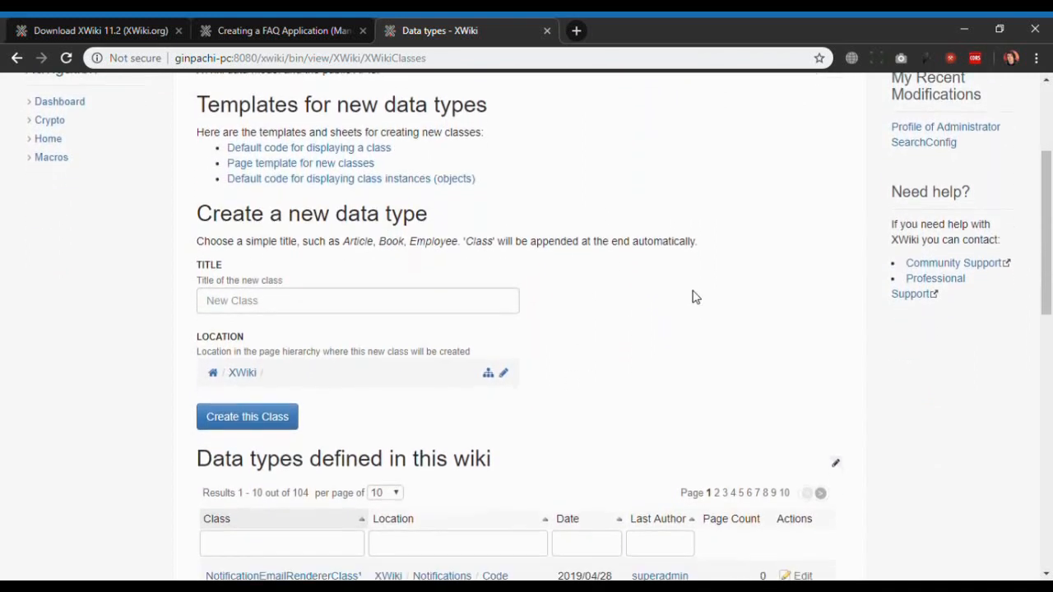
pyautogui.click(338, 298)
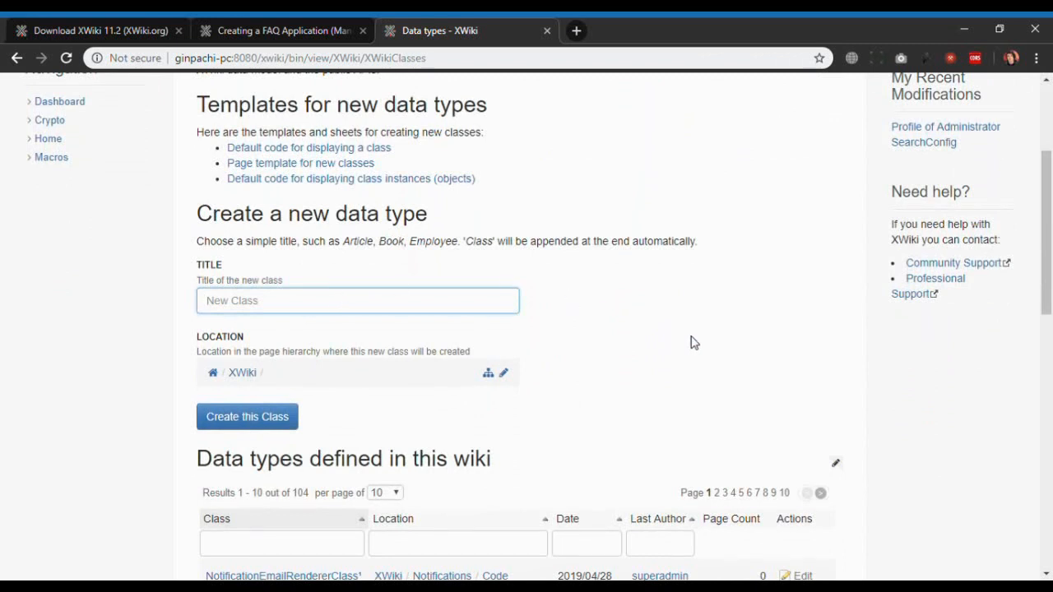
pyautogui.write('FAQ')
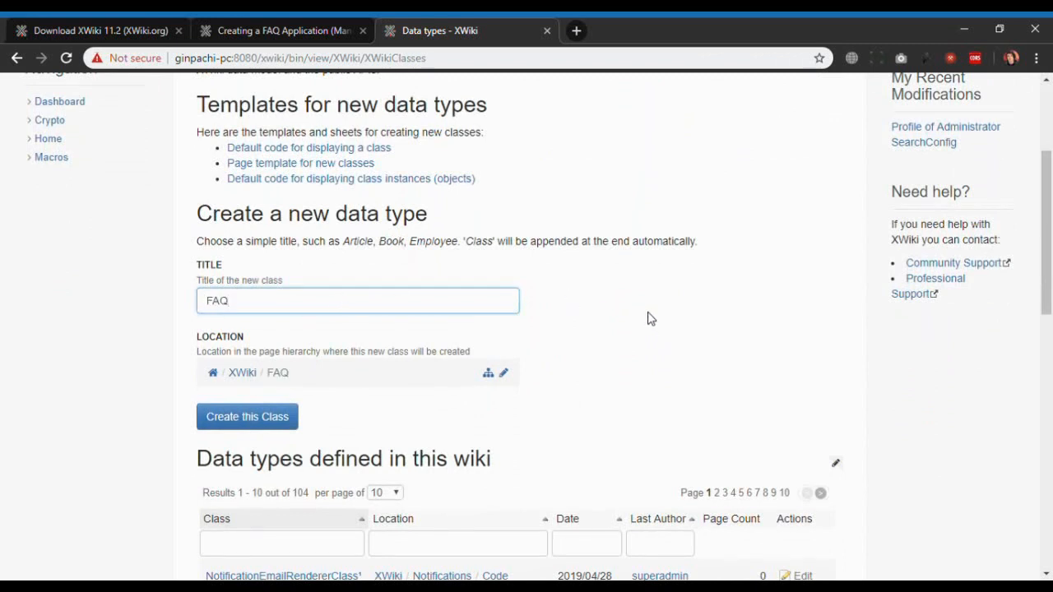
pyautogui.click(650, 319)
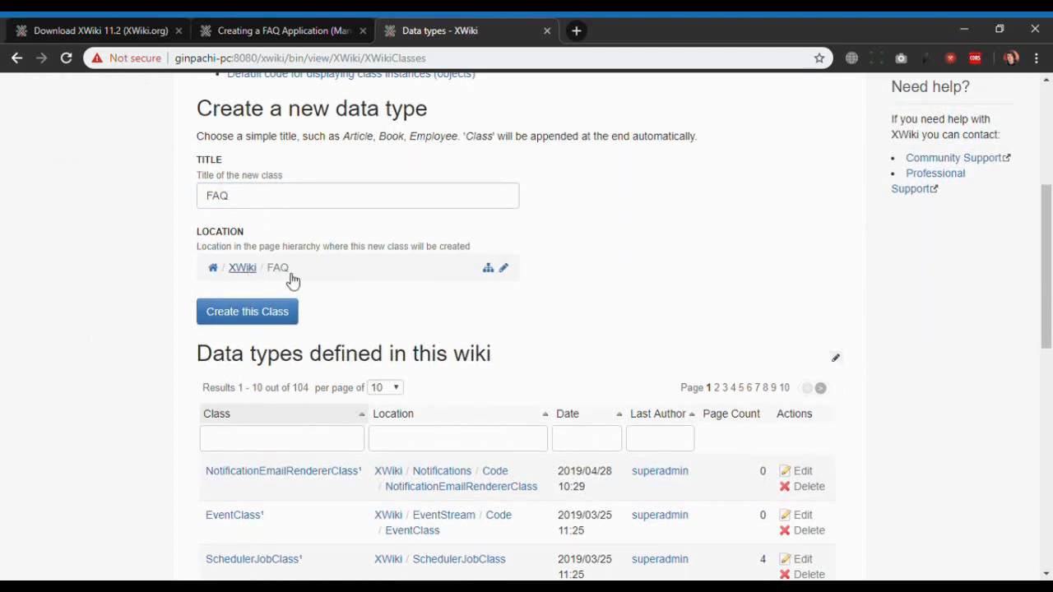
# Step: Edit the new class's location so that its parent is FAQ, and create the class
pyautogui.click(504, 270)
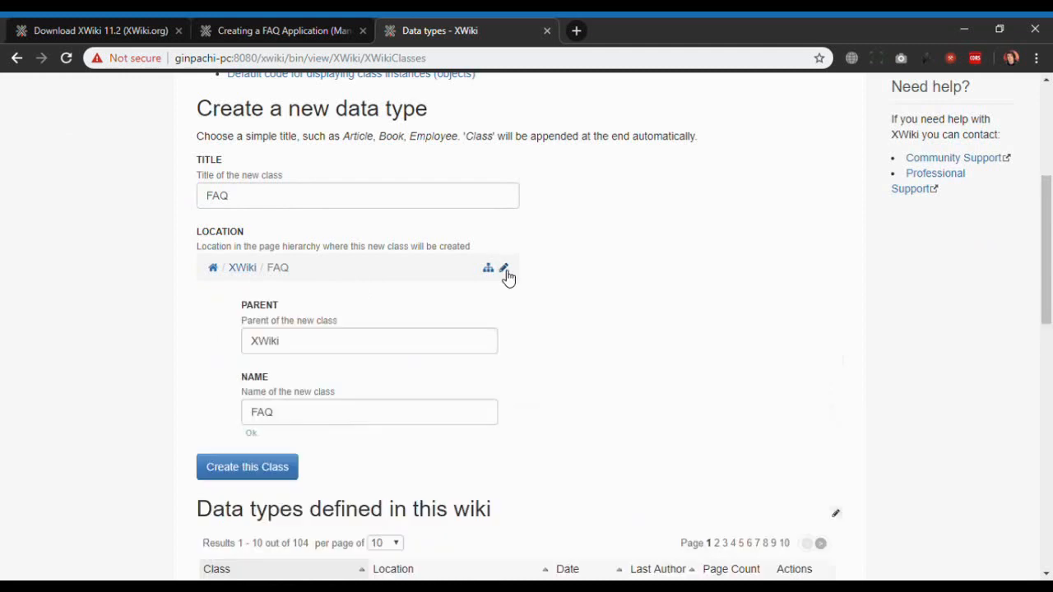
pyautogui.doubleClick(277, 346)
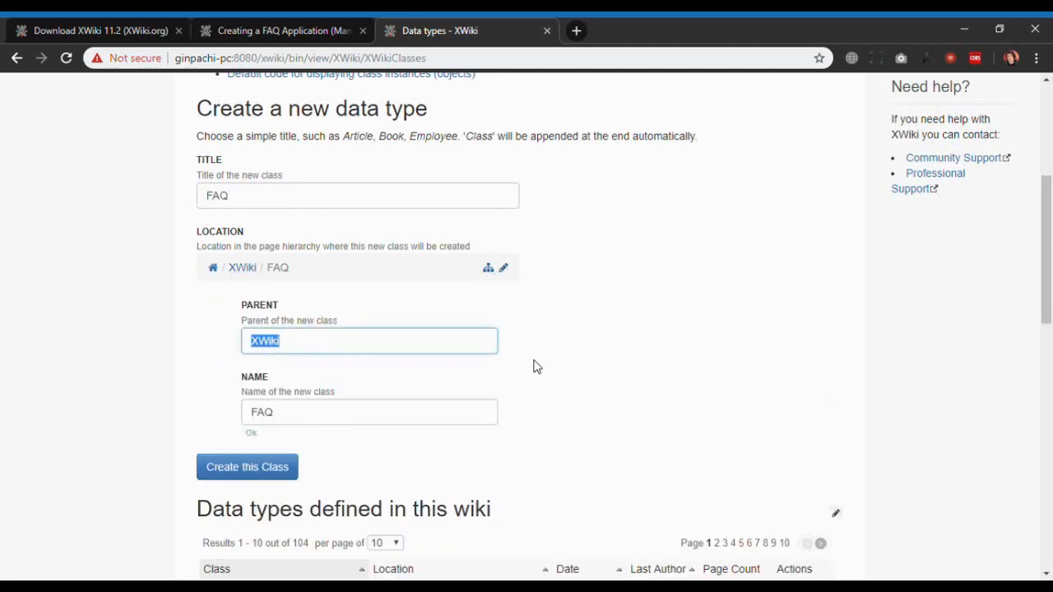
pyautogui.write('FAQ')
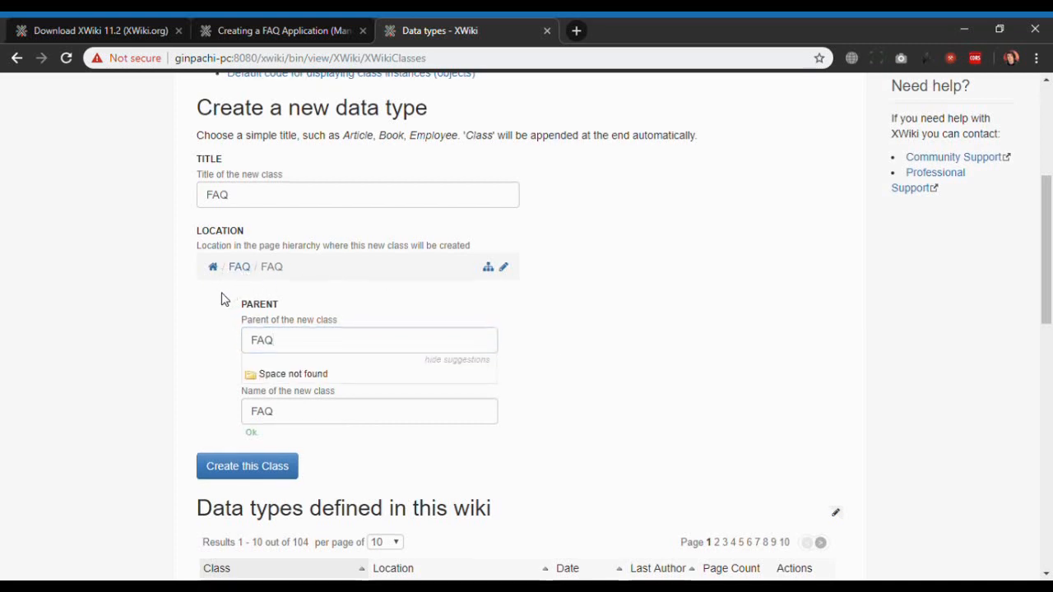
pyautogui.scroll(-1, 220, 297)
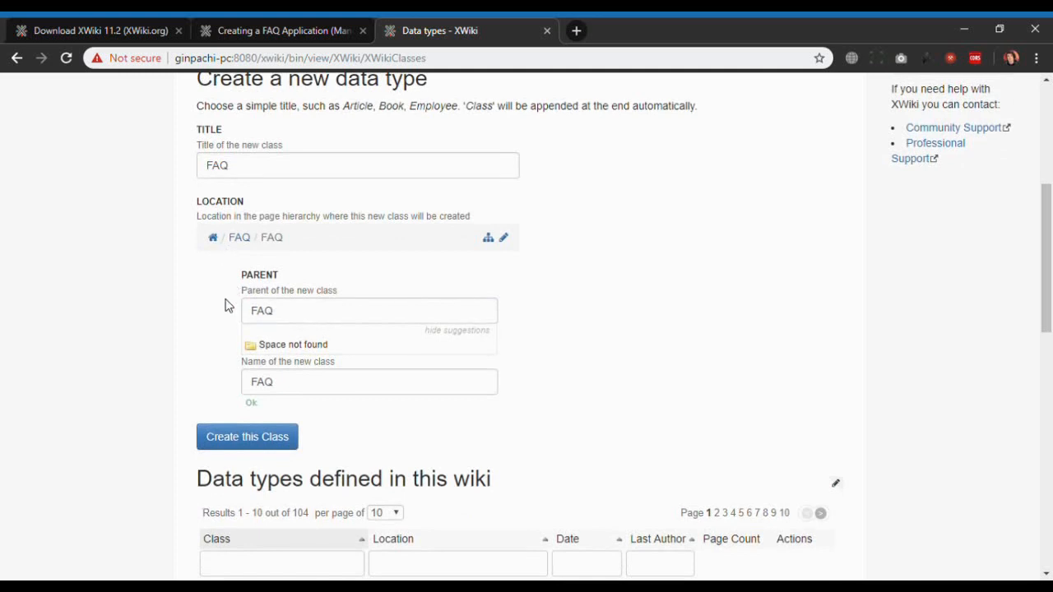
pyautogui.scroll(-1, 221, 306)
pyautogui.click(329, 380)
pyautogui.click(186, 355)
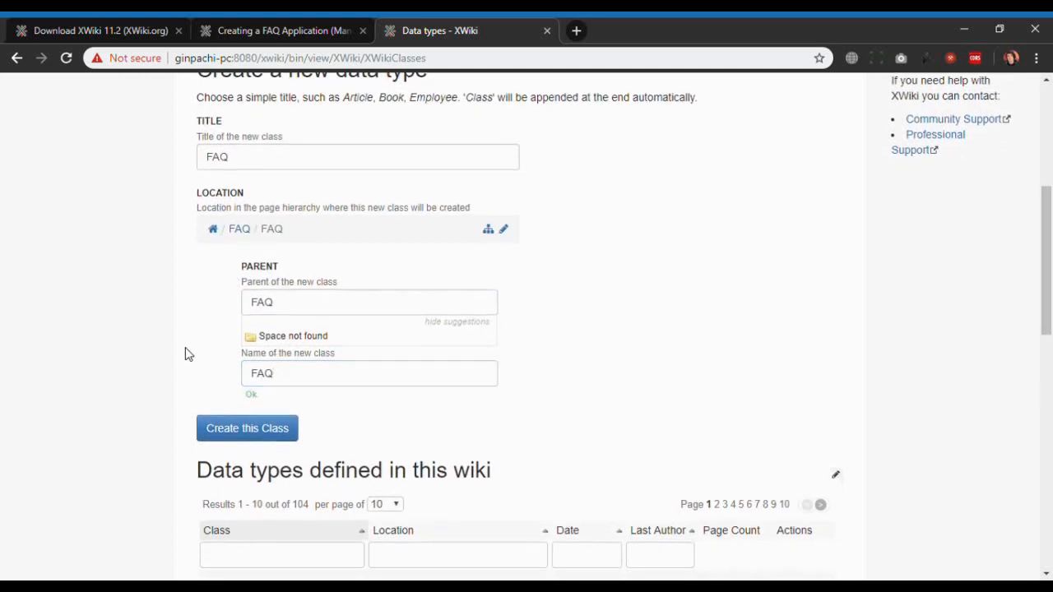
pyautogui.scroll(-2, 186, 354)
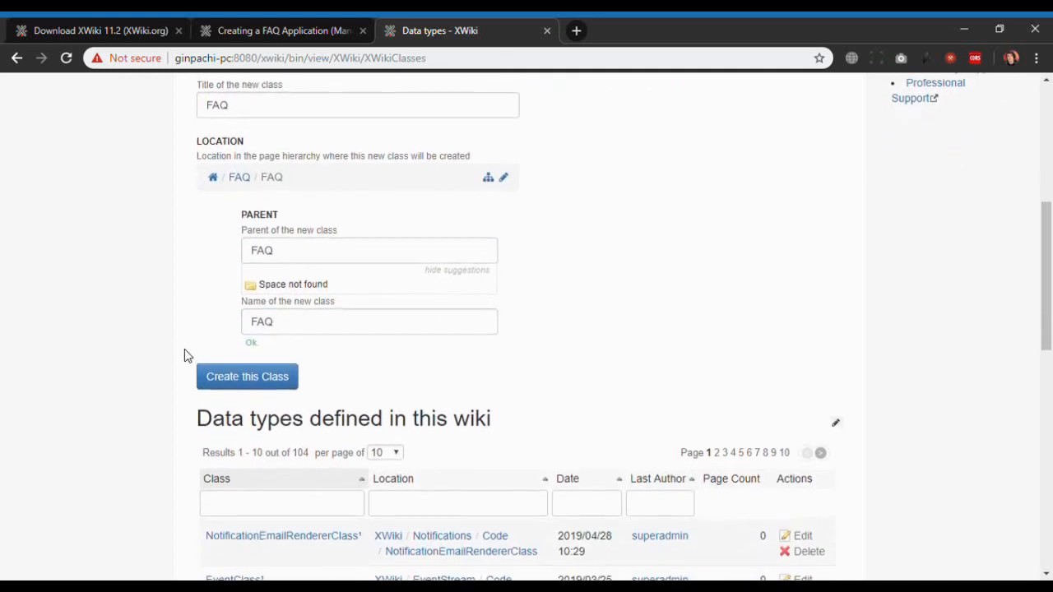
pyautogui.click(260, 376)
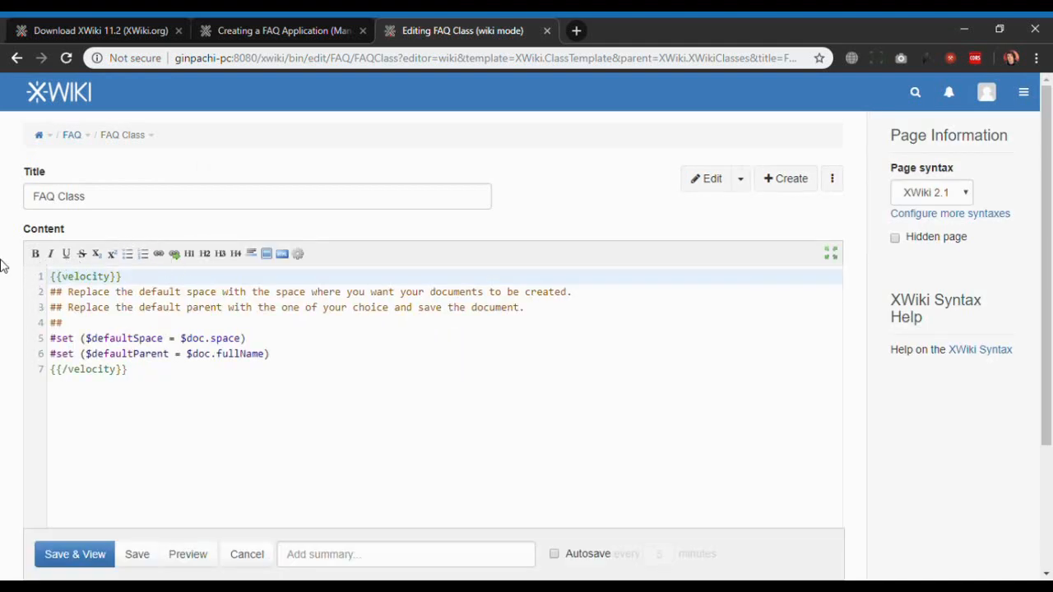
# Step: Review the default Velocity code of the FAQ Class page and set $defaultSpace to 'FAQ'
pyautogui.scroll(-1, 5, 265)
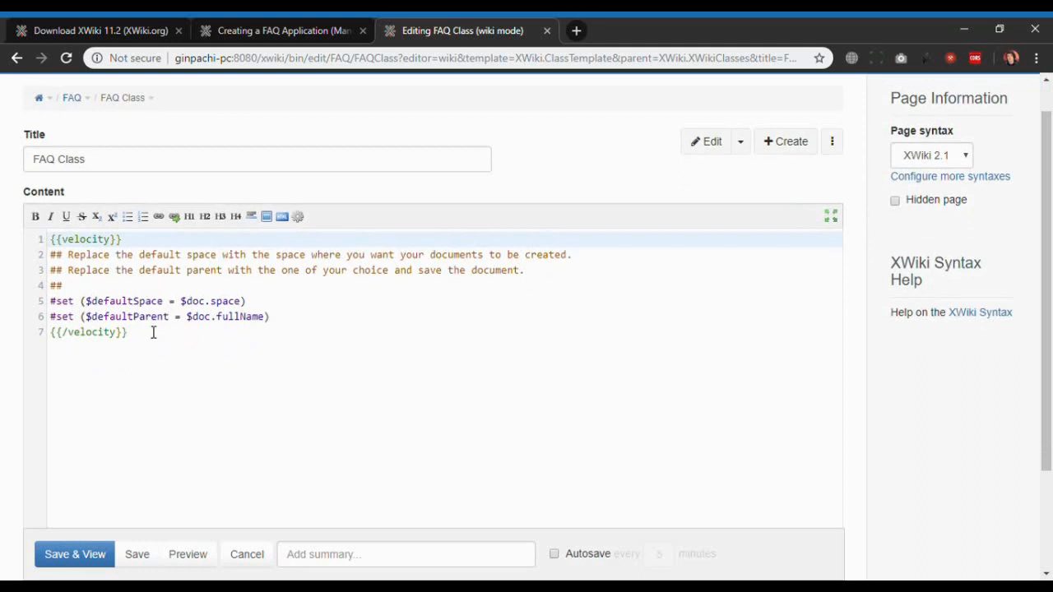
pyautogui.moveTo(156, 338); pyautogui.dragTo(41, 239)
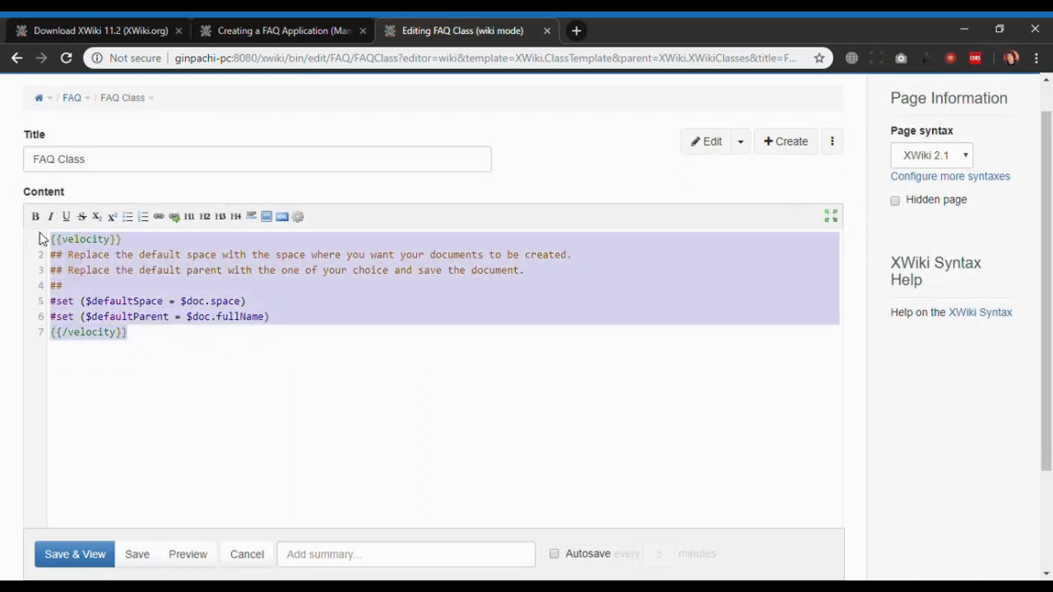
pyautogui.click(174, 345)
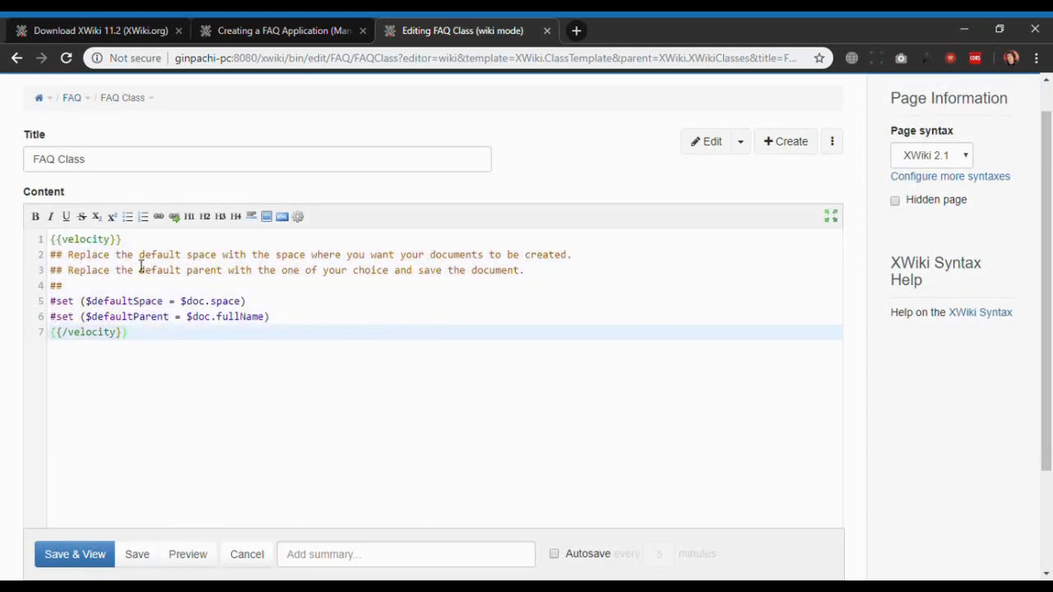
pyautogui.moveTo(69, 261); pyautogui.dragTo(558, 279)
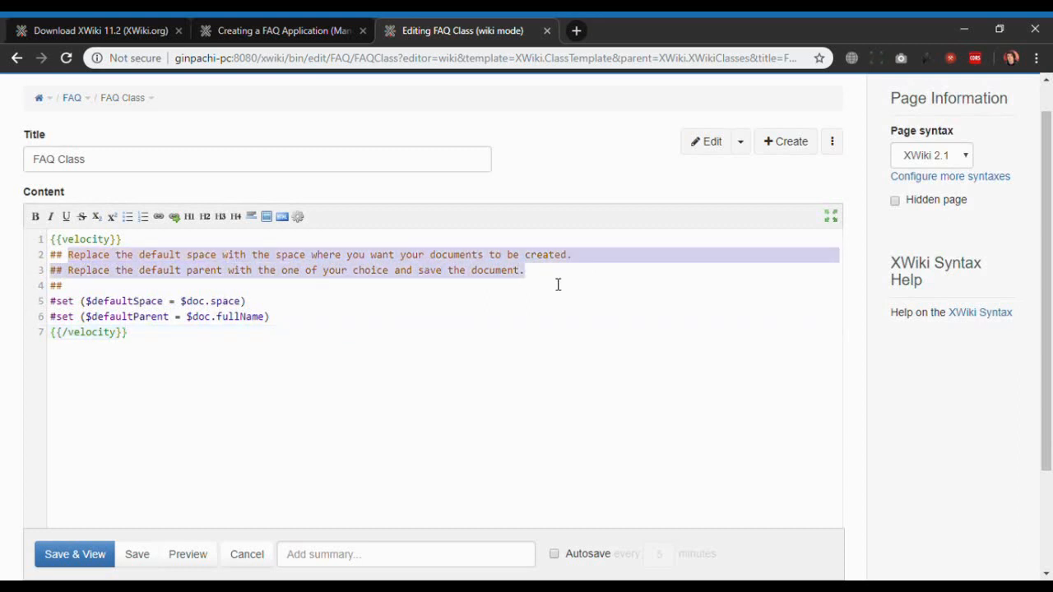
pyautogui.click(558, 278)
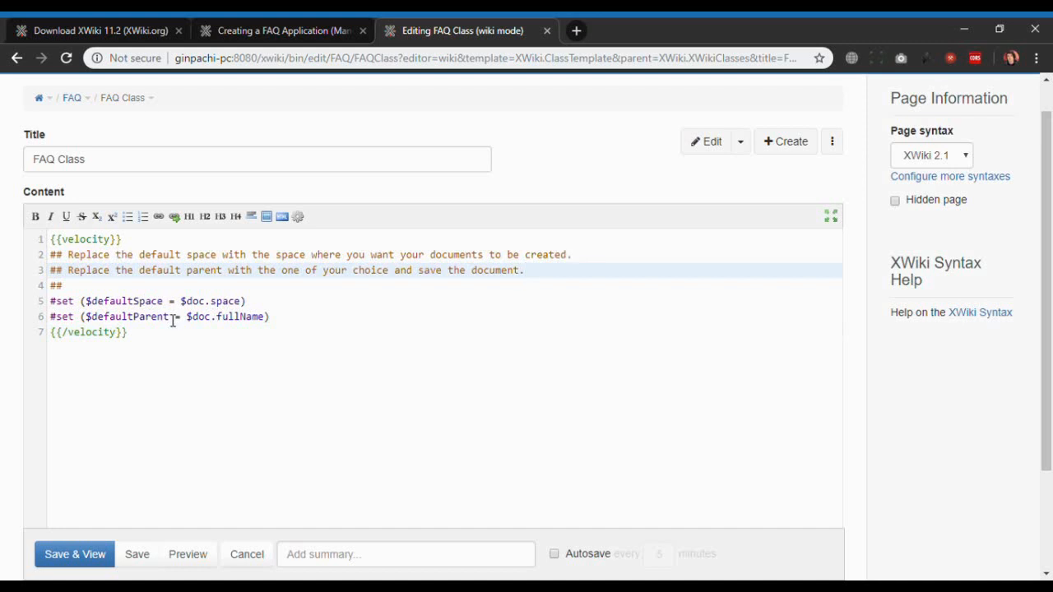
pyautogui.moveTo(240, 302); pyautogui.dragTo(187, 301)
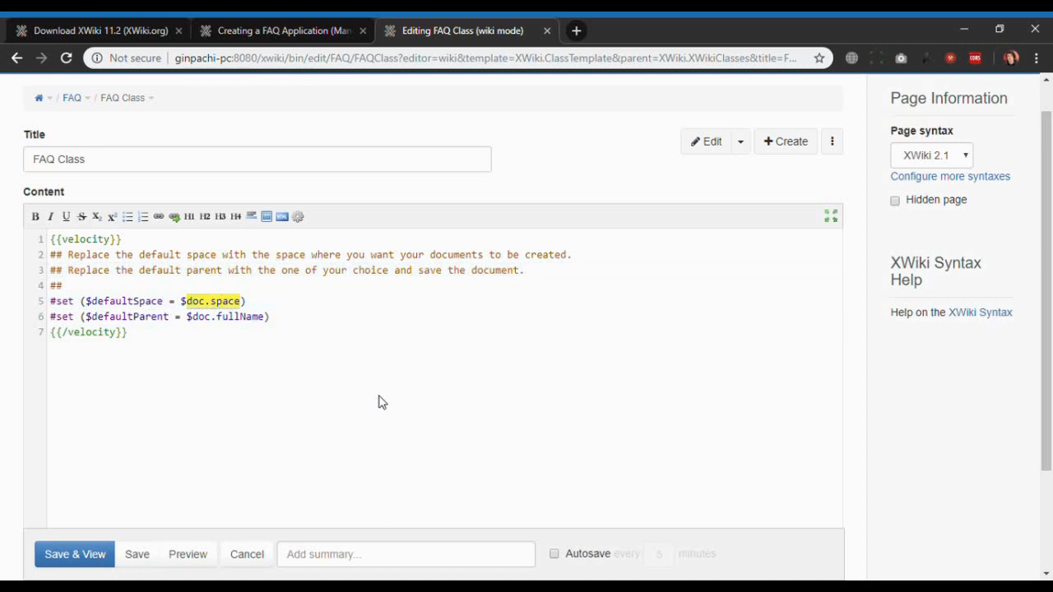
pyautogui.press('BackSpace')
pyautogui.press('BackSpace')
pyautogui.write("'")
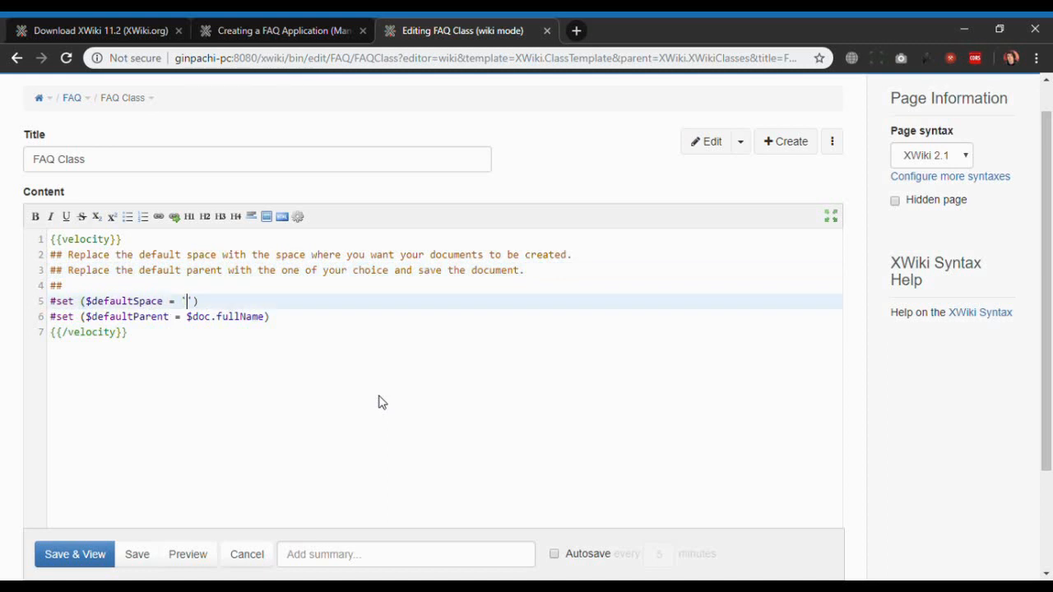
pyautogui.write('FAQ')
# Step: Set $defaultParent to 'FAQ.WebHome' in the Velocity code, then save and view the FAQ Class page
pyautogui.doubleClick(207, 320)
pyautogui.moveTo(207, 320); pyautogui.dragTo(241, 324)
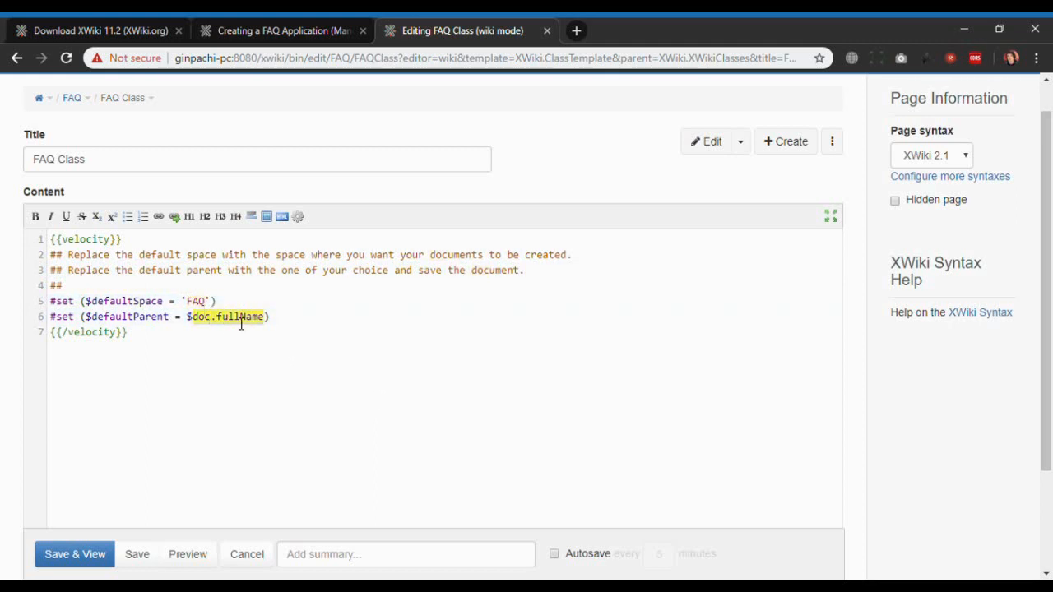
pyautogui.press('BackSpace')
pyautogui.press('BackSpace')
pyautogui.write("'")
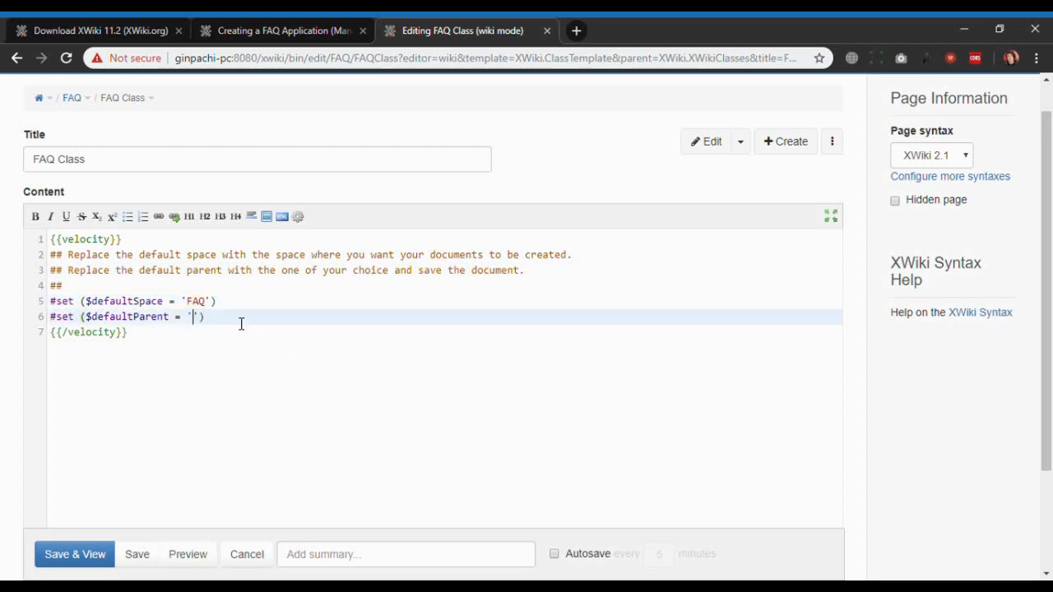
pyautogui.write('FAQ.WebHome')
pyautogui.scroll(-1, 165, 316)
pyautogui.click(93, 551)
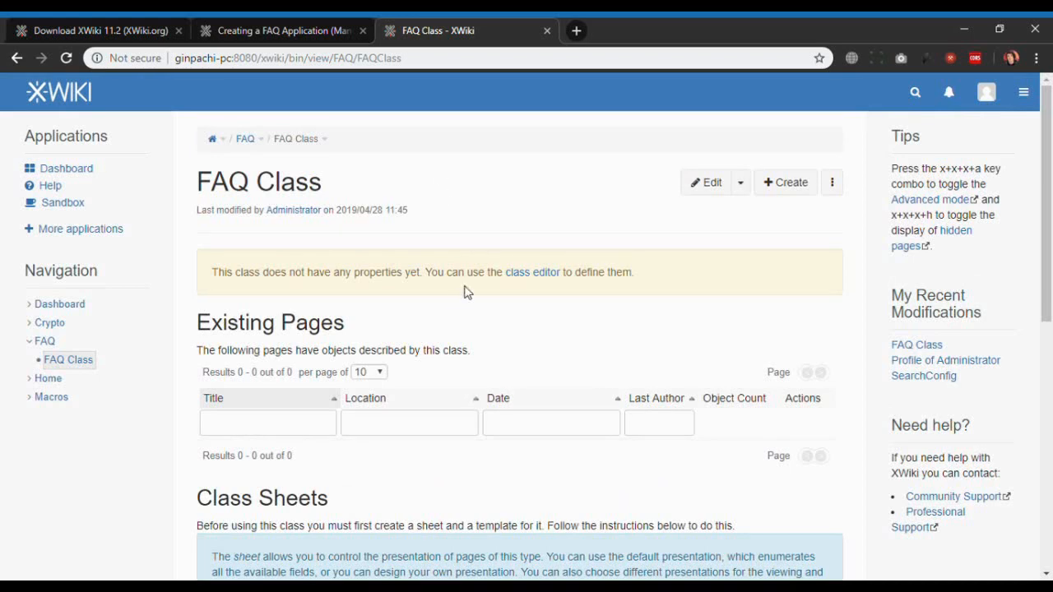
# Step: Open the class editor for the FAQ Class and add a property named question of type TextArea
pyautogui.click(532, 272)
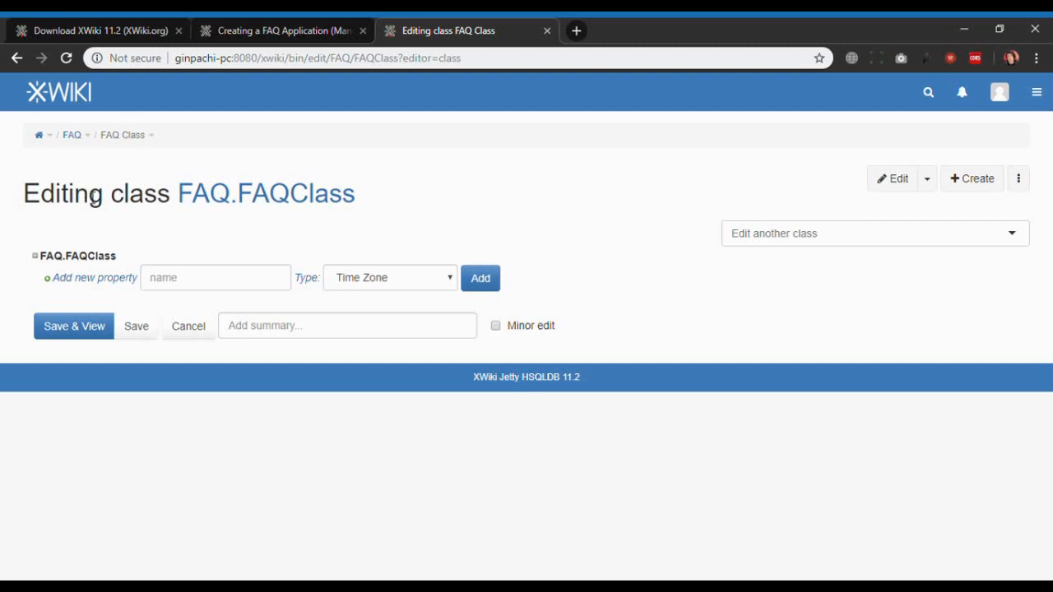
pyautogui.click(180, 279)
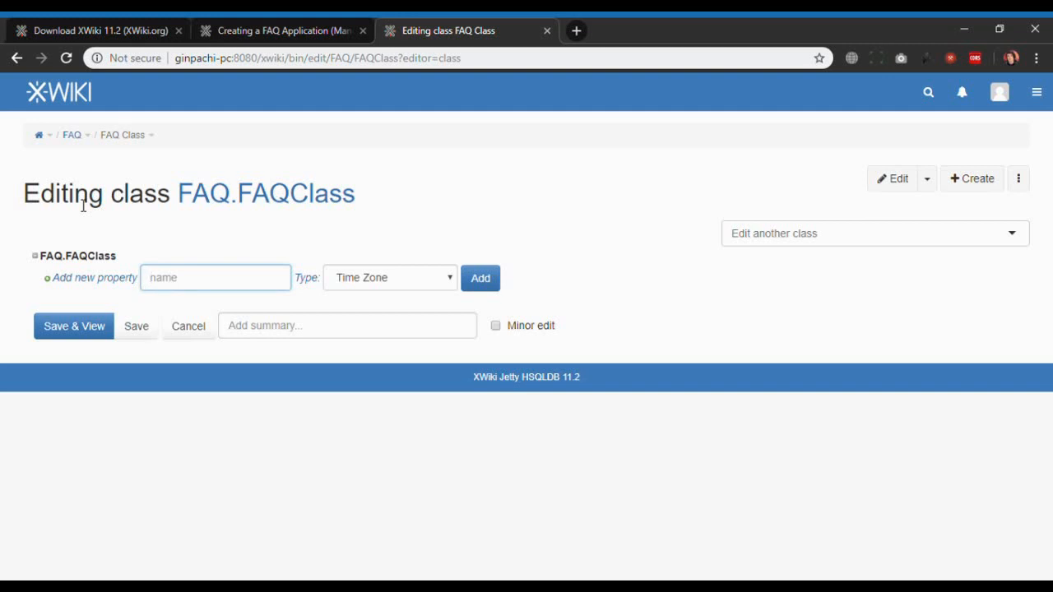
pyautogui.write('question')
pyautogui.click(395, 279)
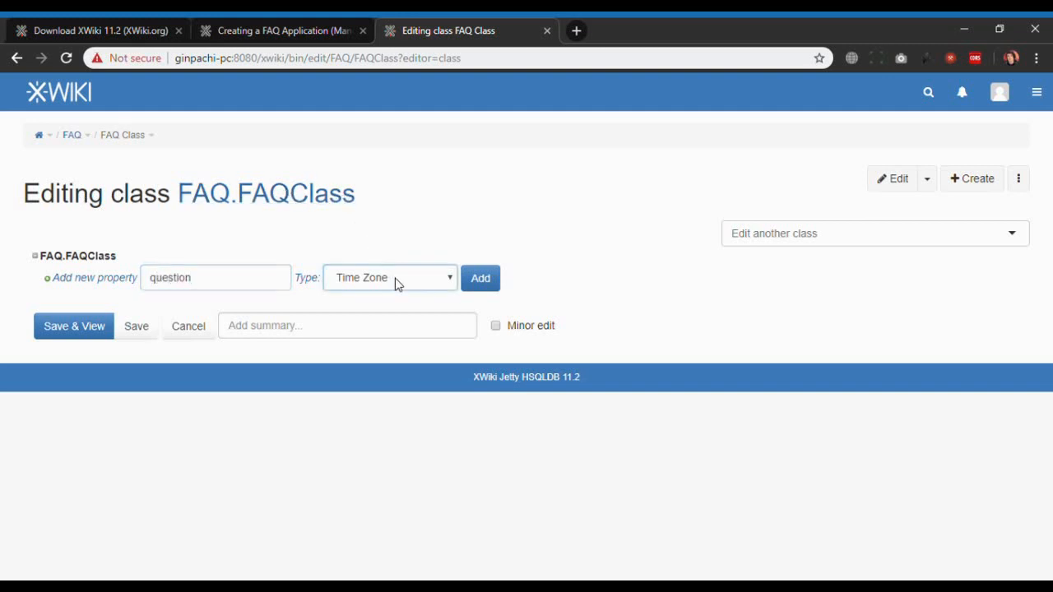
pyautogui.click(393, 331)
pyautogui.click(487, 285)
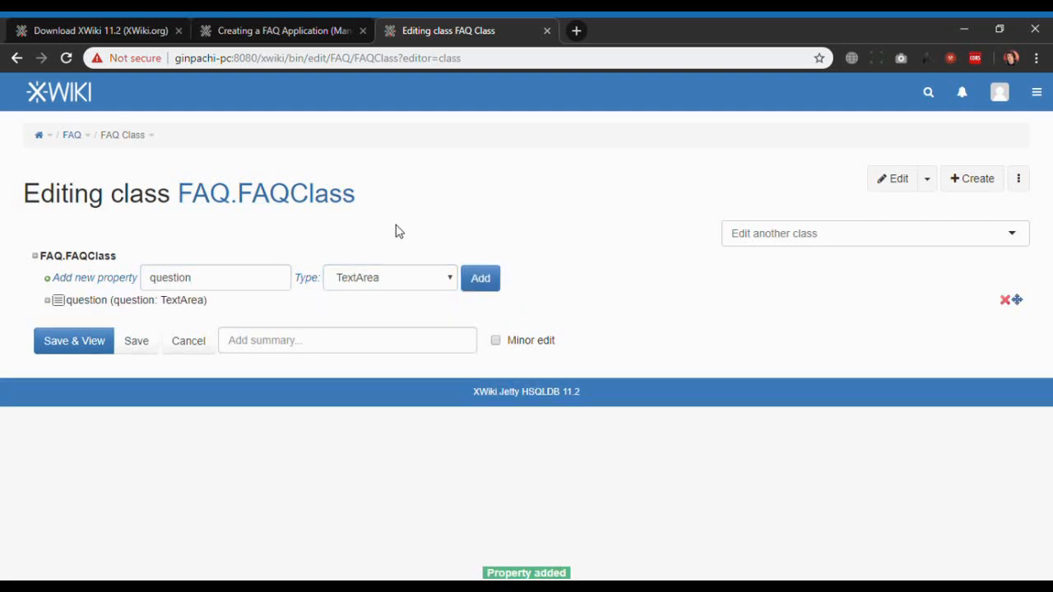
# Step: Add a second TextArea property named answer to the FAQ Class
pyautogui.doubleClick(182, 282)
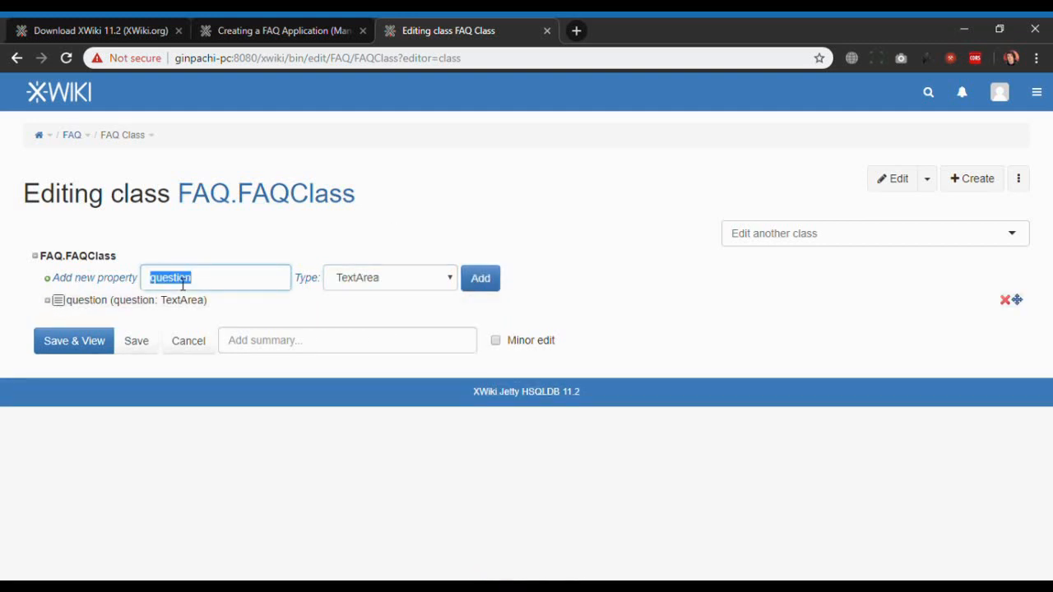
pyautogui.write('answer')
pyautogui.click(480, 284)
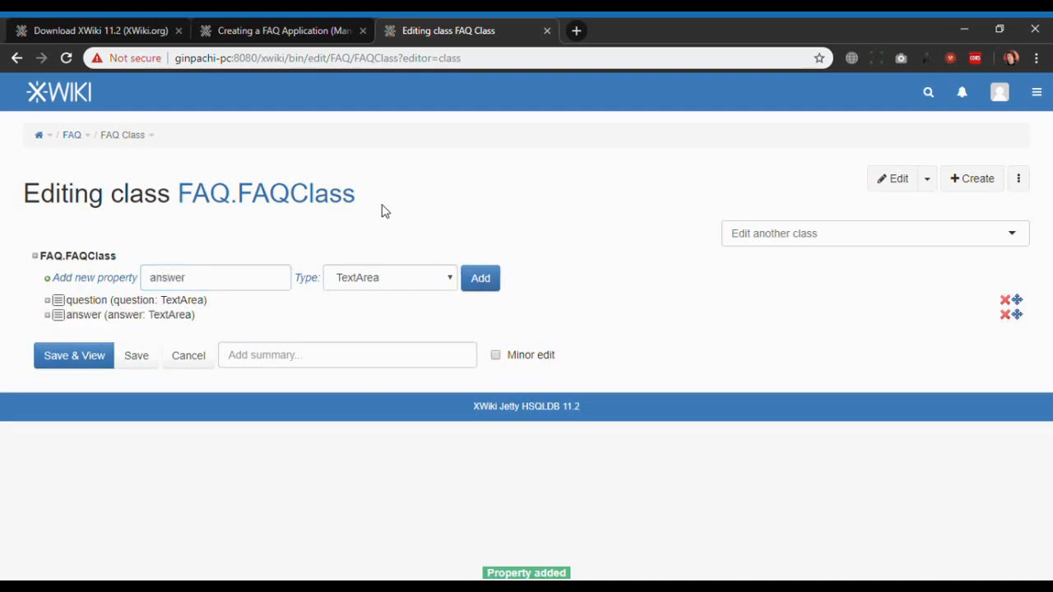
# Step: Expand the question property of the FAQ Class and set its Pretty Name to Question
pyautogui.click(51, 301)
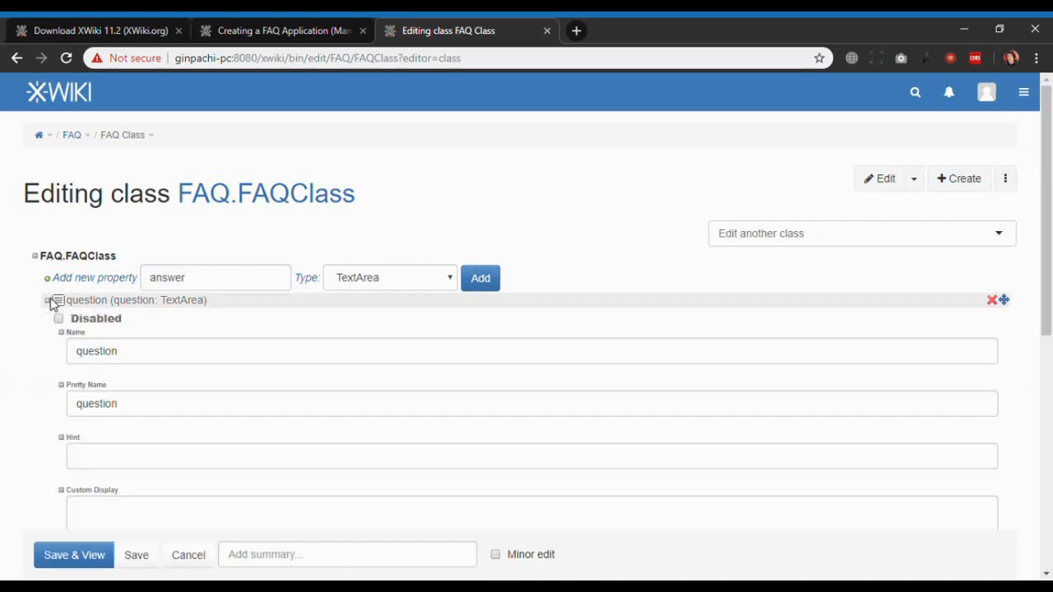
pyautogui.click(82, 404)
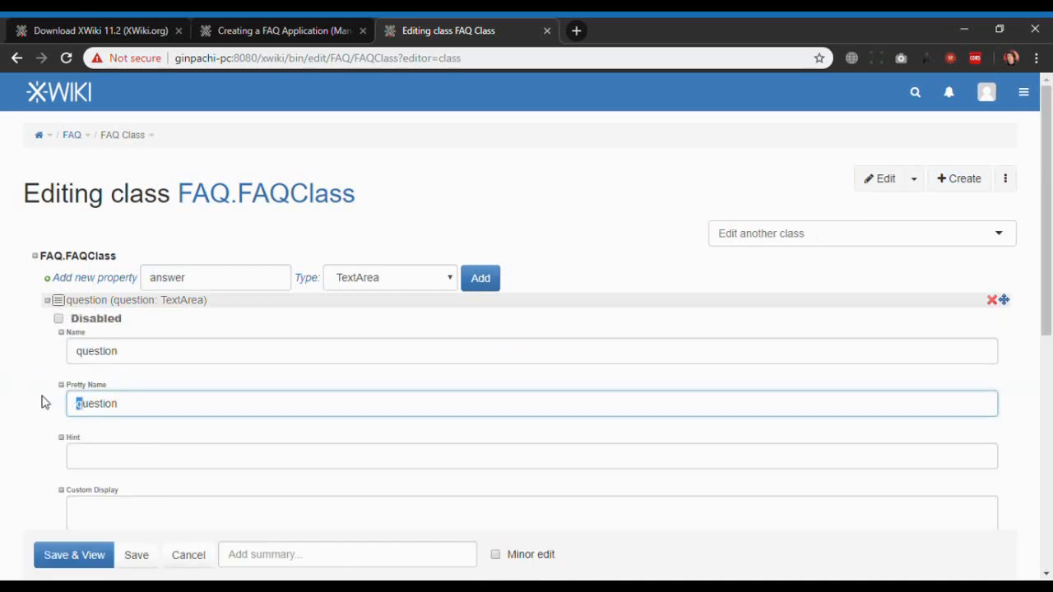
pyautogui.press('BackSpace')
pyautogui.write('Q')
pyautogui.click(60, 333)
pyautogui.scroll(-1, 61, 337)
pyautogui.click(47, 228)
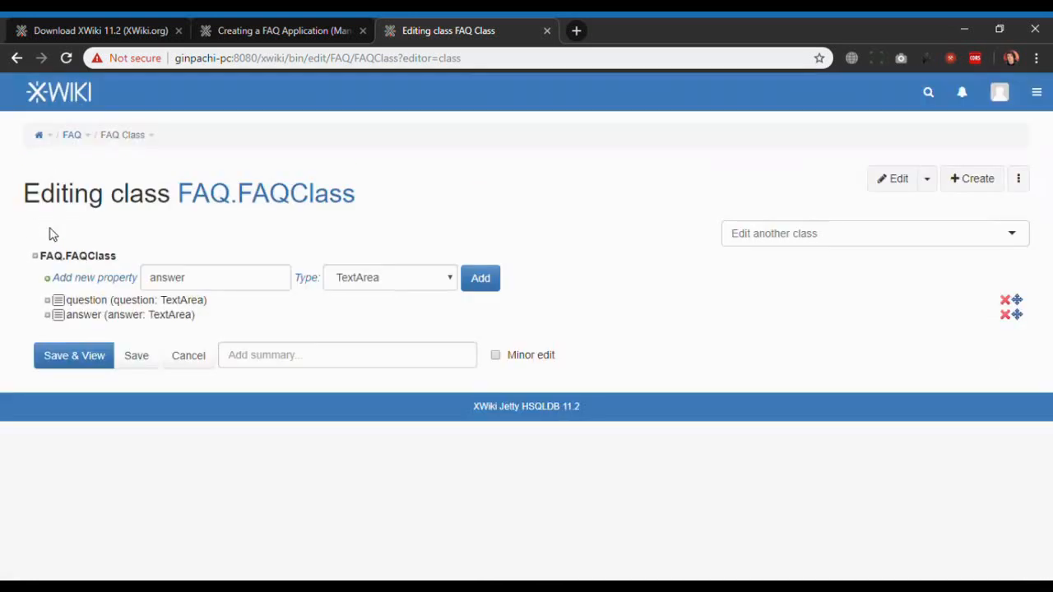
# Step: Set the Pretty Name of the answer property to Answer, and save and view the FAQ Class page
pyautogui.click(47, 315)
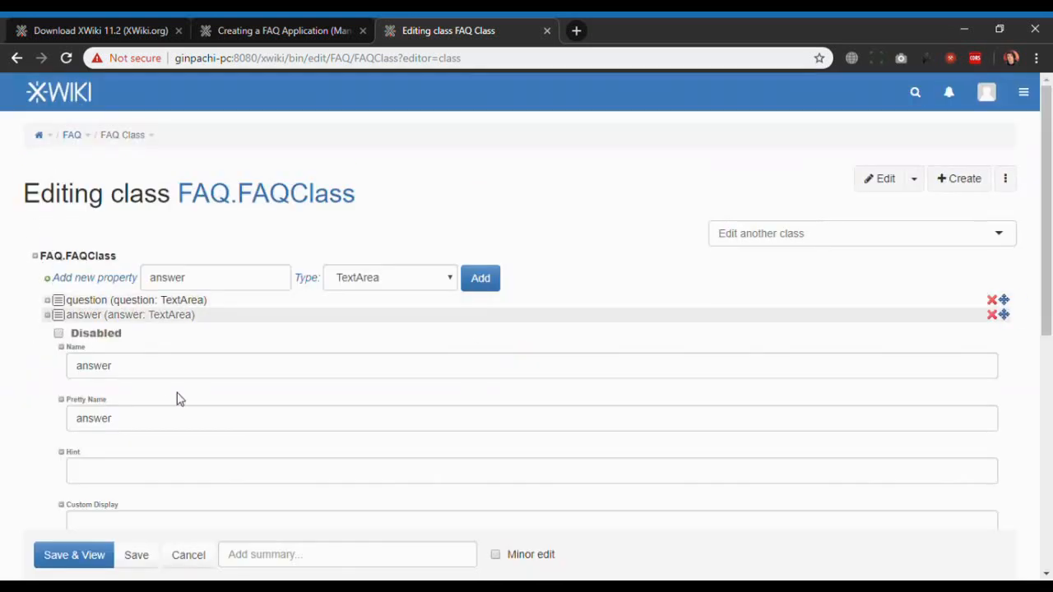
pyautogui.moveTo(83, 421); pyautogui.dragTo(43, 411)
pyautogui.write('A')
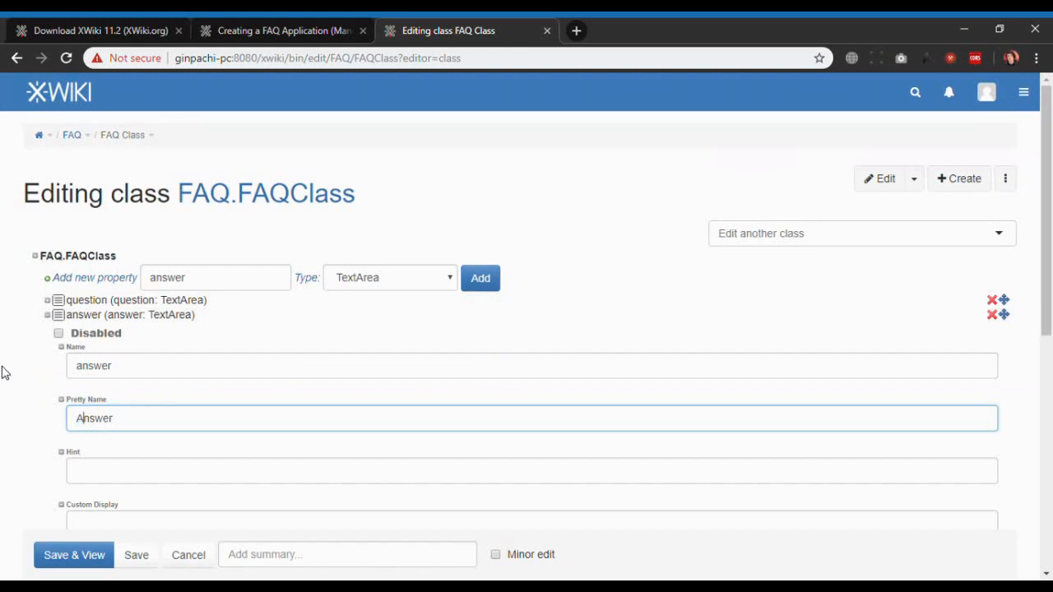
pyautogui.scroll(-1, 4, 375)
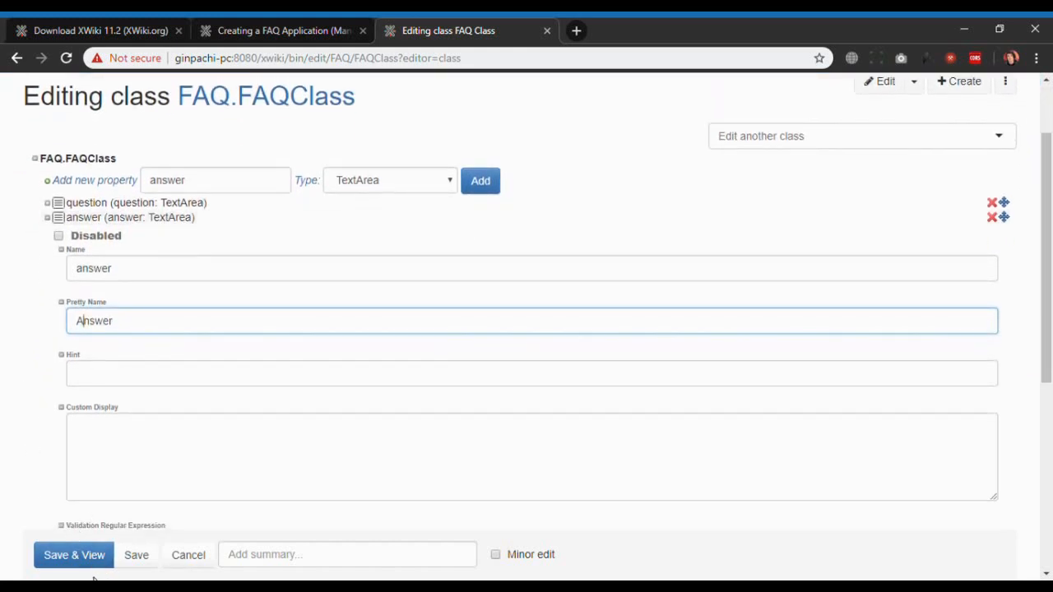
pyautogui.click(91, 568)
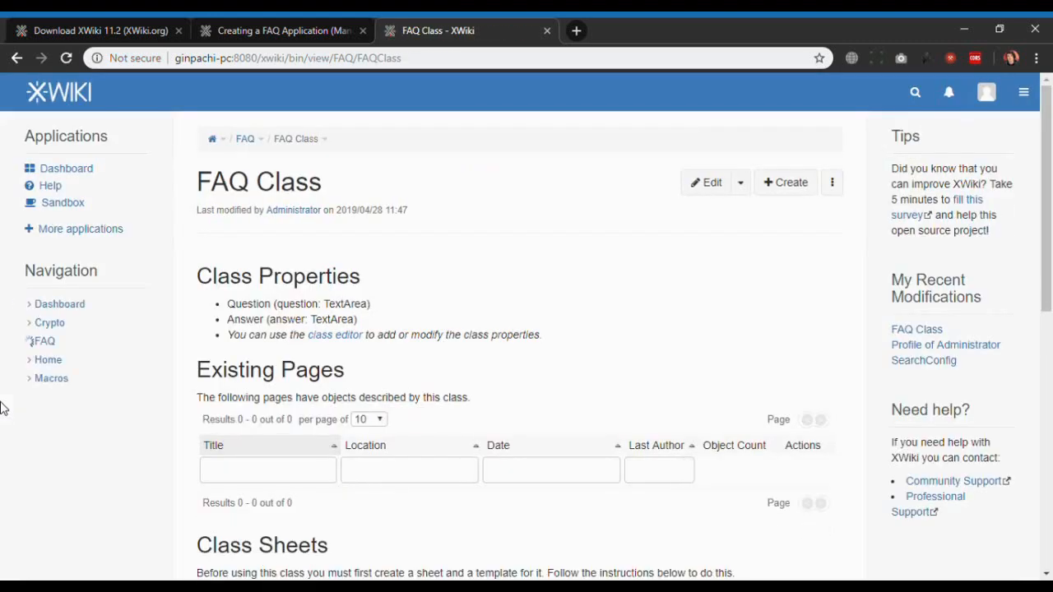
# Step: Review the Question and Answer entries under Class Properties and read the tutorial's 'Create the Page Design Sheet' section
pyautogui.moveTo(224, 303); pyautogui.dragTo(386, 323)
pyautogui.click(386, 324)
pyautogui.scroll(-1, 388, 324)
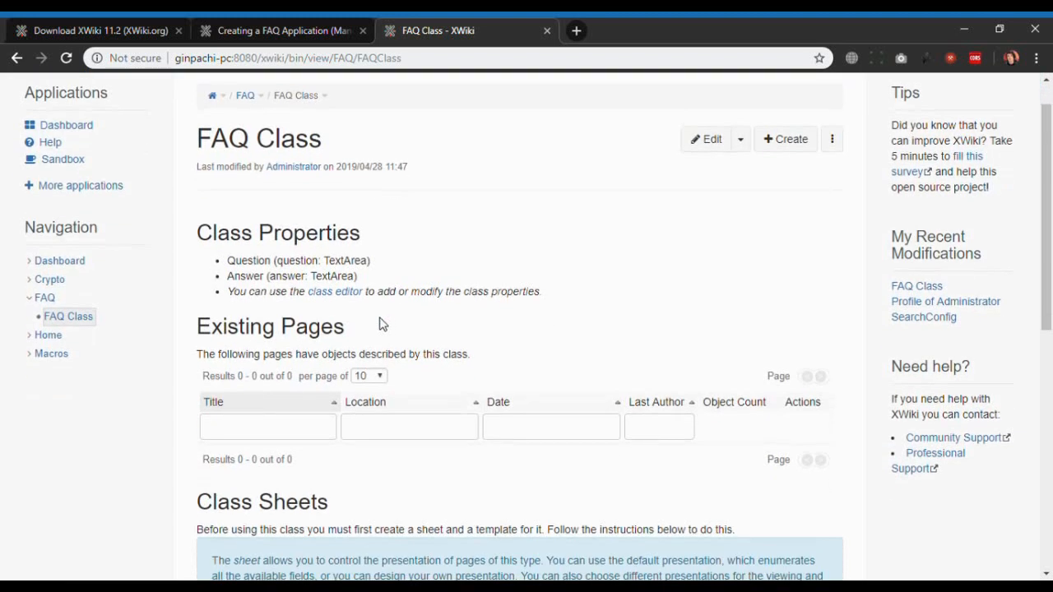
pyautogui.doubleClick(352, 262)
pyautogui.click(369, 283)
pyautogui.hotkey('ctrl', 'shift', 'Tab')
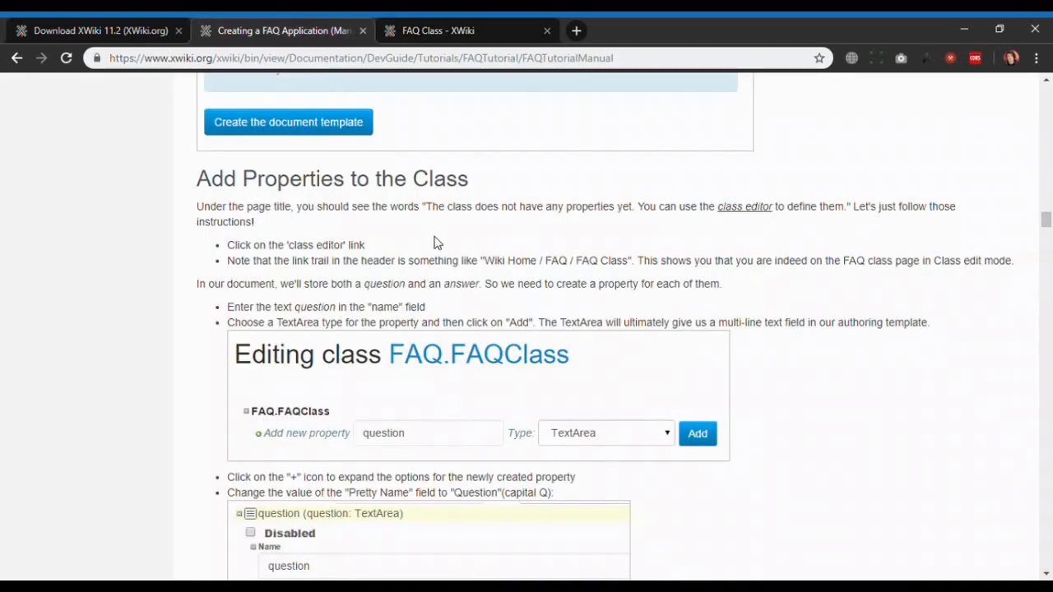
pyautogui.scroll(-1, 436, 243)
pyautogui.scroll(-10, 437, 243)
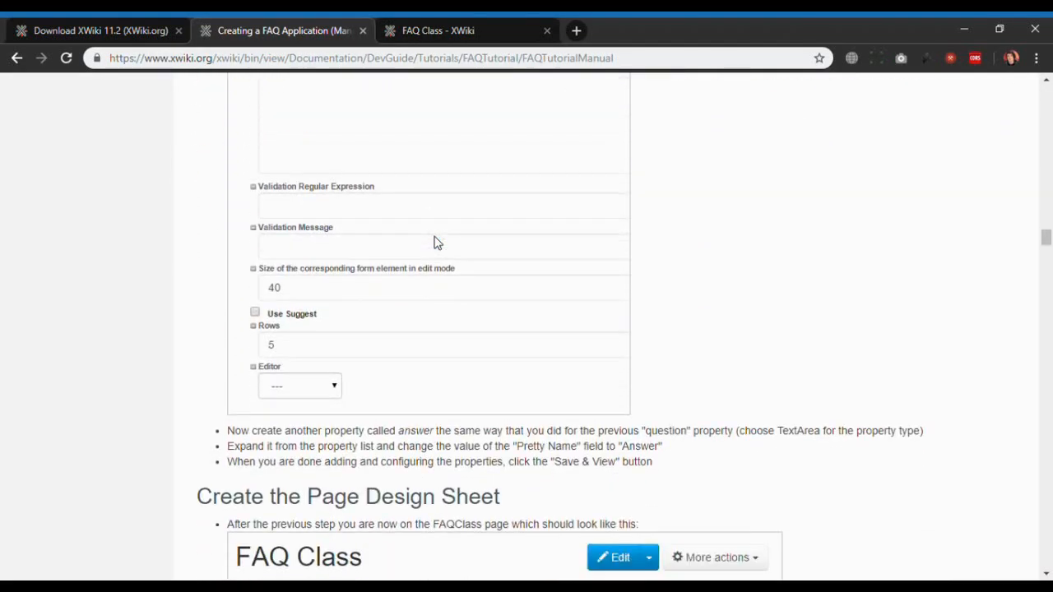
pyautogui.scroll(-2, 428, 214)
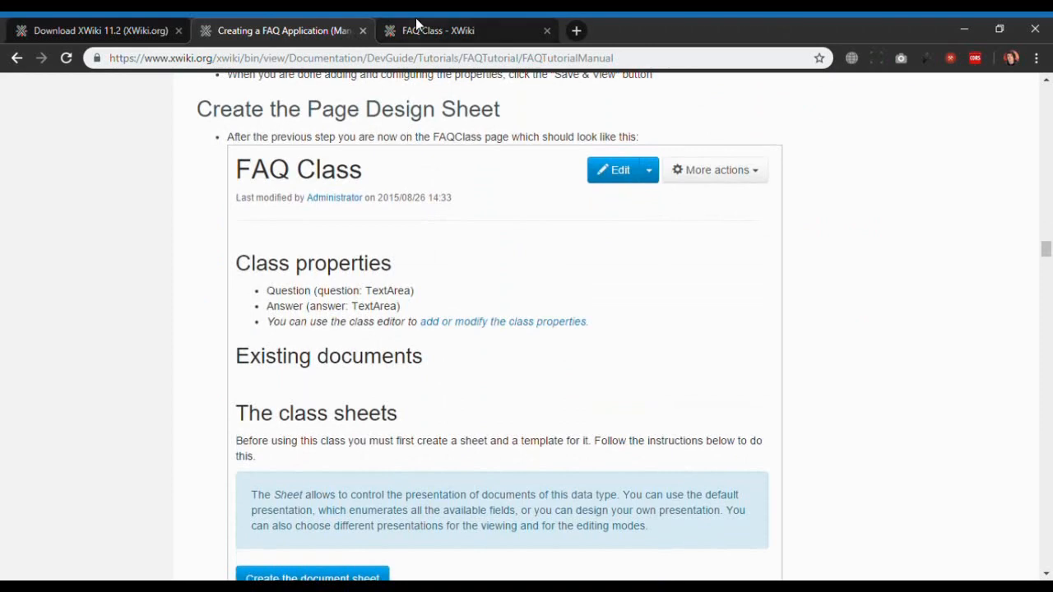
# Step: Back on the FAQ Class page, create the class sheet and bind it to the class
pyautogui.click(418, 25)
pyautogui.scroll(-4, 463, 184)
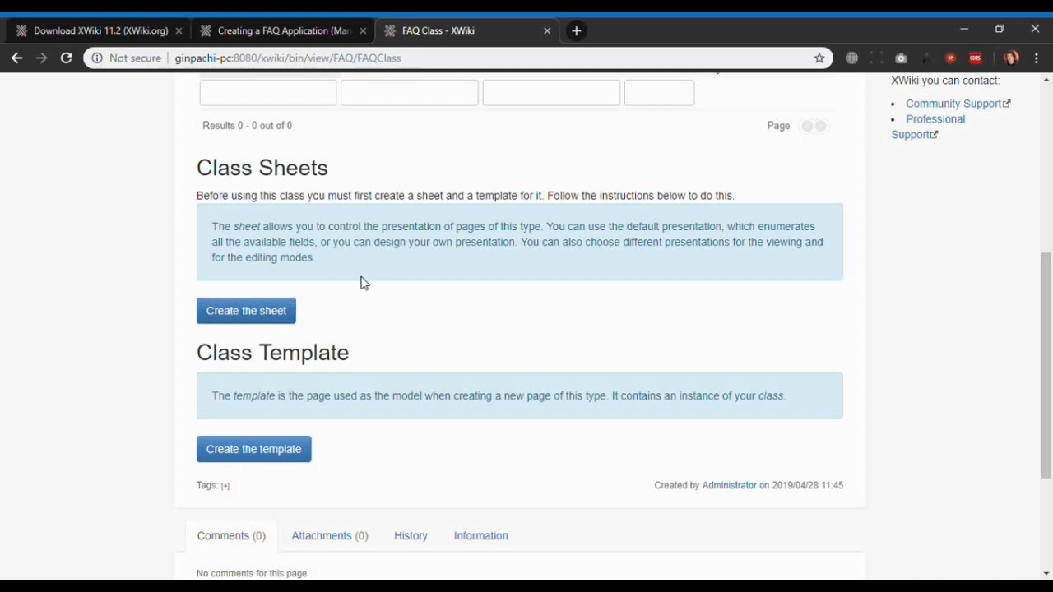
pyautogui.click(291, 313)
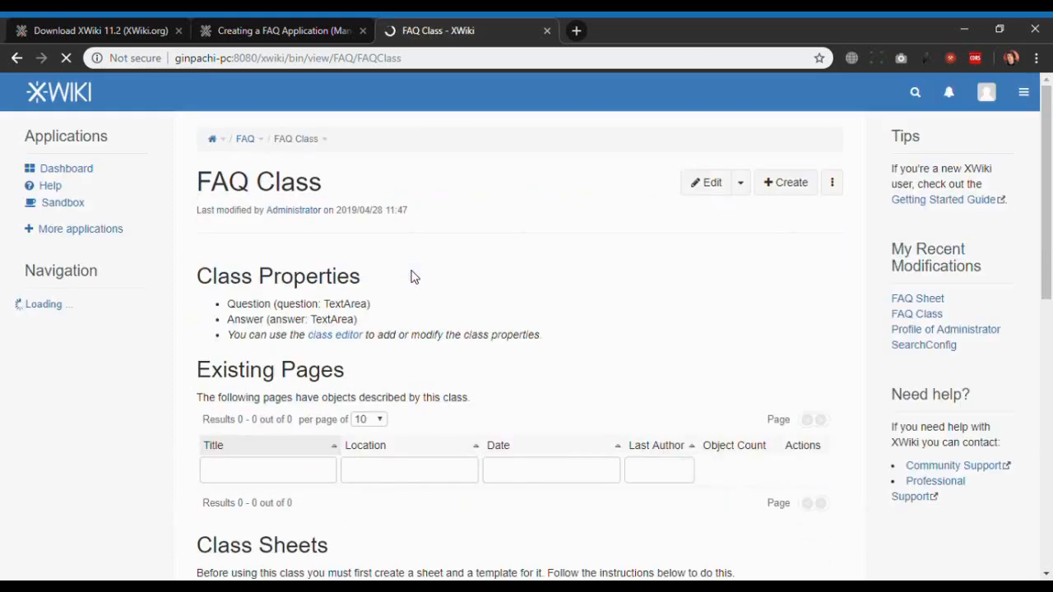
pyautogui.scroll(-5, 413, 280)
pyautogui.scroll(1, 411, 284)
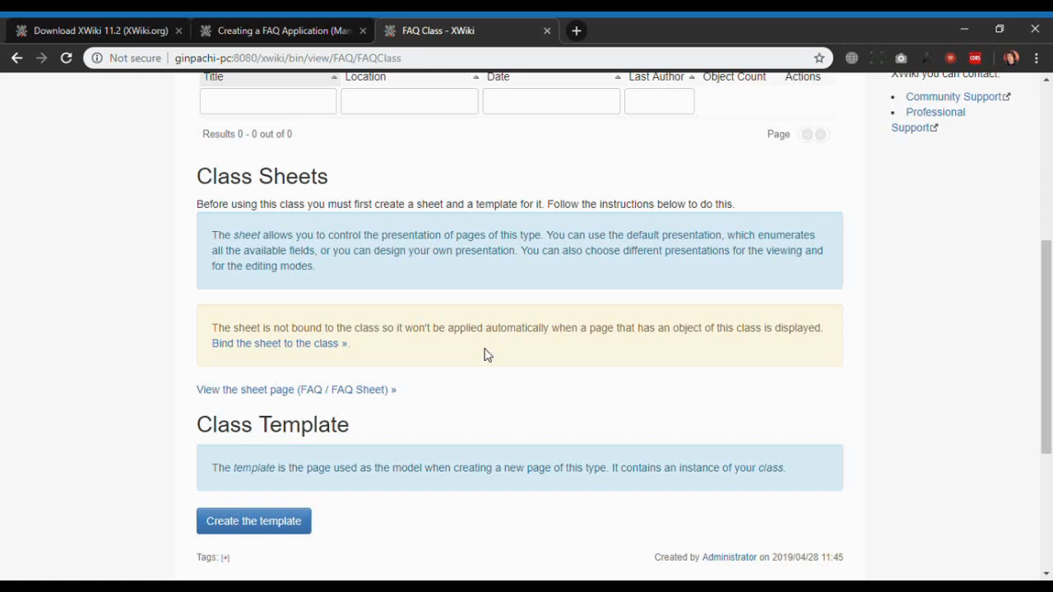
pyautogui.click(334, 344)
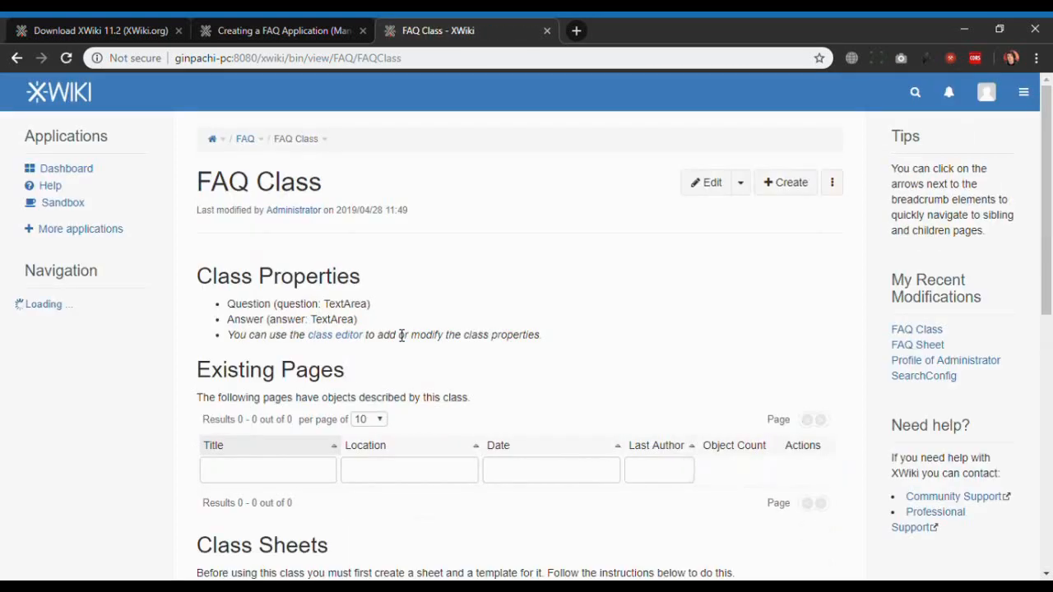
# Step: Go to the FAQ Sheet page from the Class Sheets section and open it in the Wiki editor
pyautogui.scroll(-7, 401, 339)
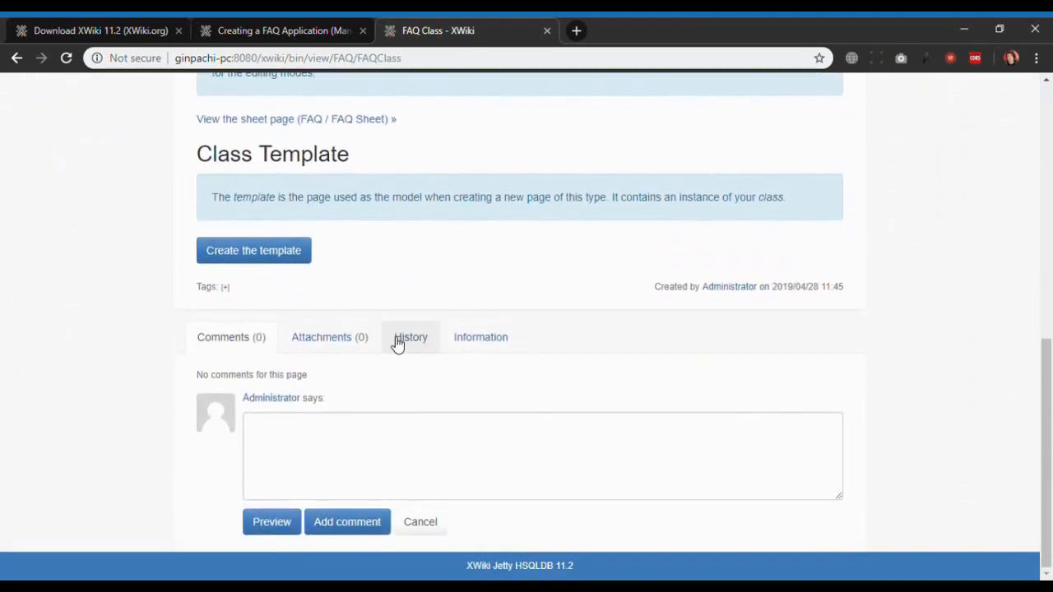
pyautogui.scroll(2, 398, 343)
pyautogui.scroll(1, 398, 343)
pyautogui.click(311, 308)
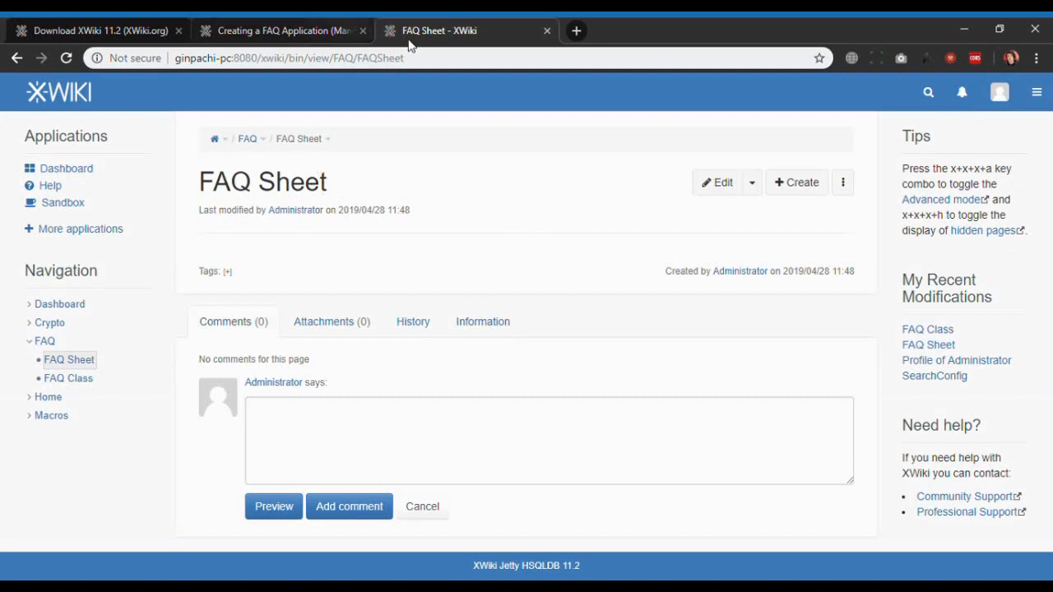
pyautogui.click(759, 189)
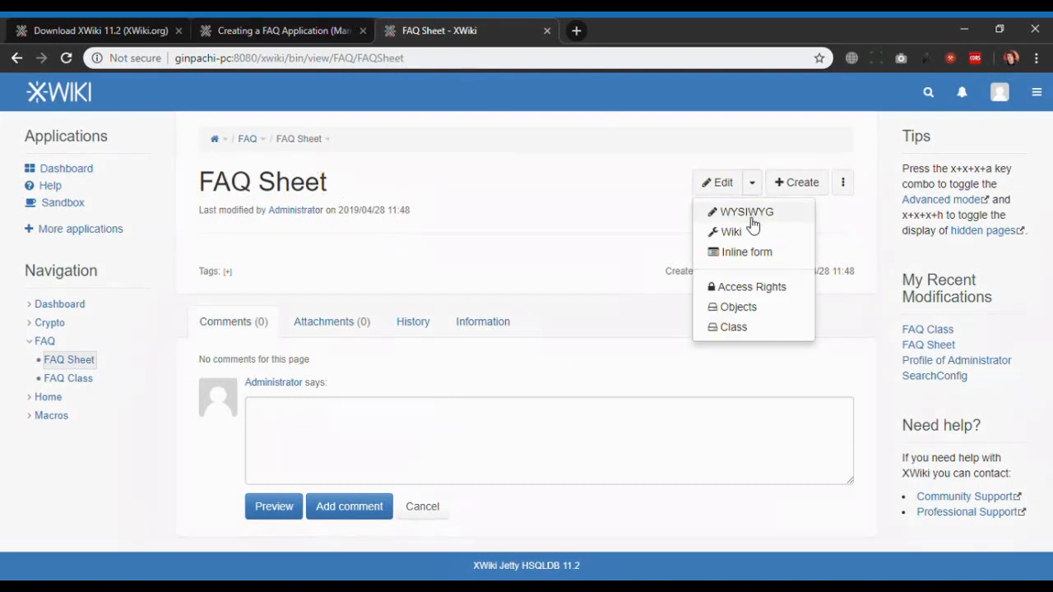
pyautogui.click(745, 233)
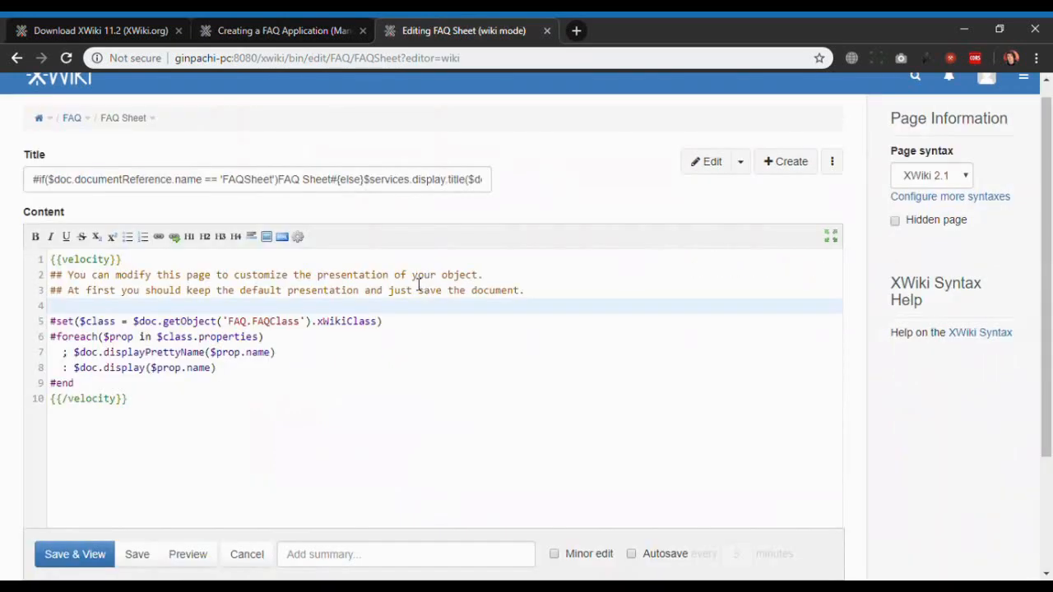
# Step: Examine the class lookup, property loop and display lines in the FAQ Sheet's default Velocity code, and save and view the page
pyautogui.click(396, 341)
pyautogui.press('Up')
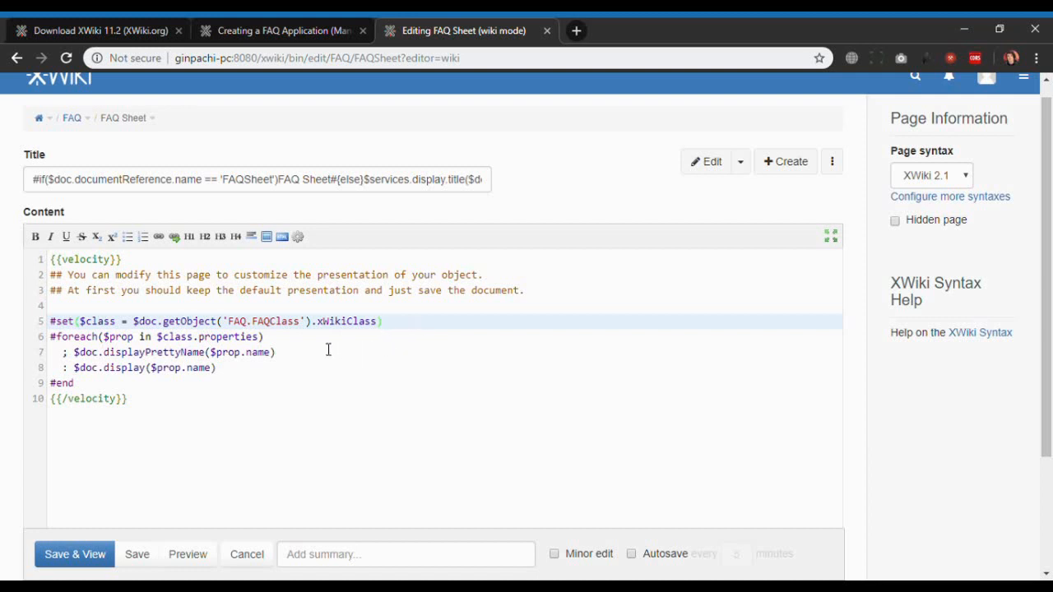
pyautogui.press('Down')
pyautogui.press('Down')
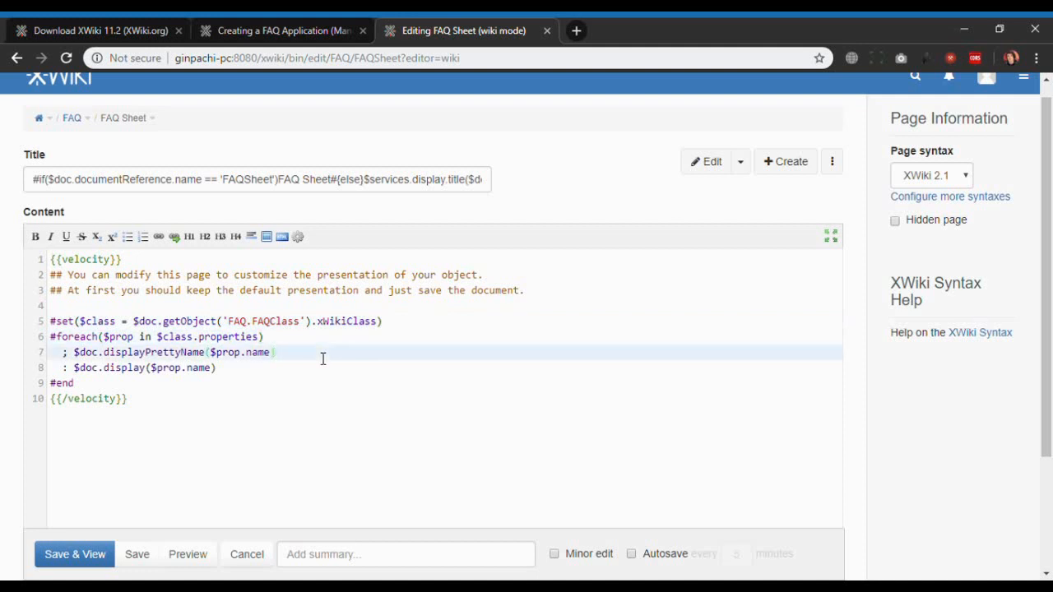
pyautogui.tripleClick(90, 369)
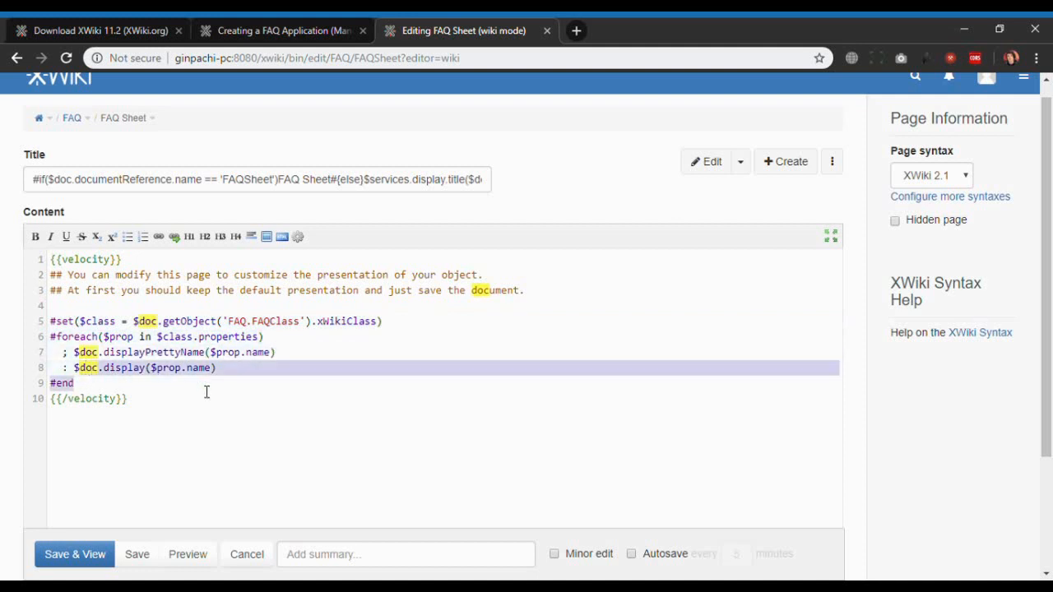
pyautogui.click(244, 371)
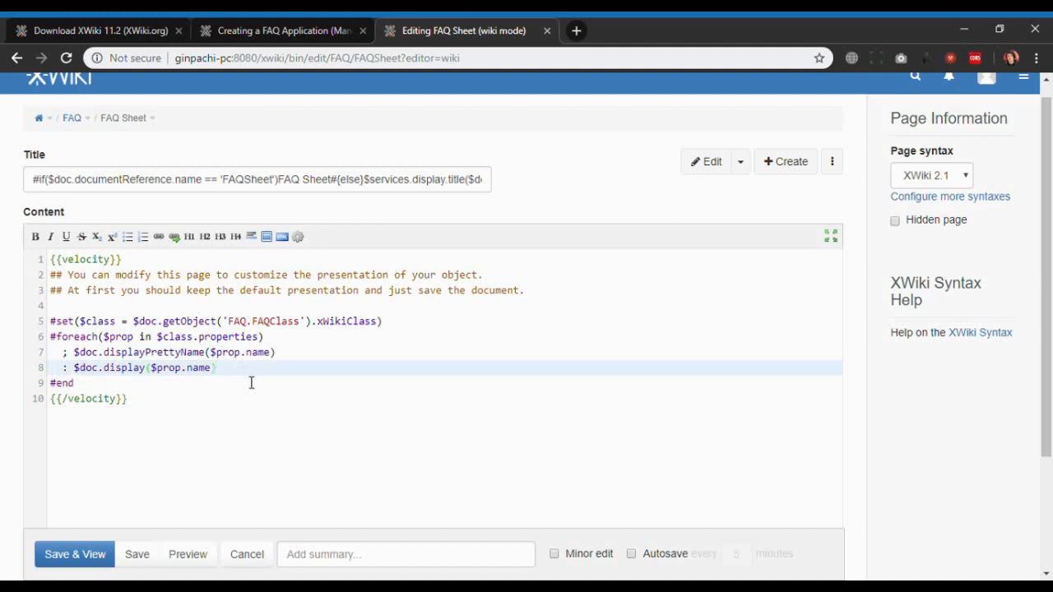
pyautogui.doubleClick(135, 370)
pyautogui.click(273, 370)
pyautogui.click(89, 558)
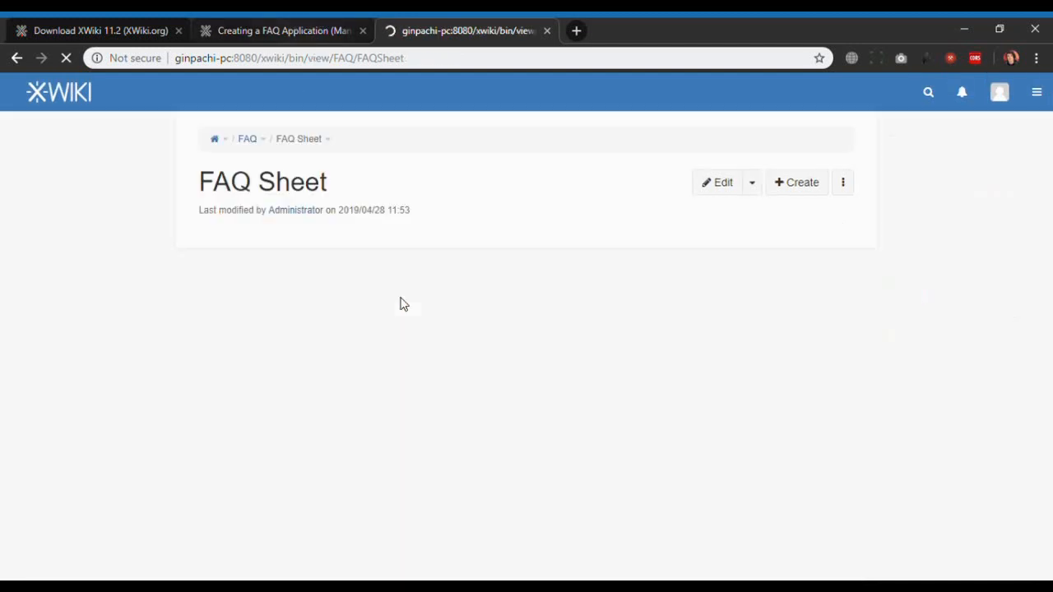
# Step: Check the tutorial's 'Create the Authoring Template' section and navigate from the FAQ Sheet back to the FAQ Class page
pyautogui.click(267, 30)
pyautogui.scroll(-3, 407, 218)
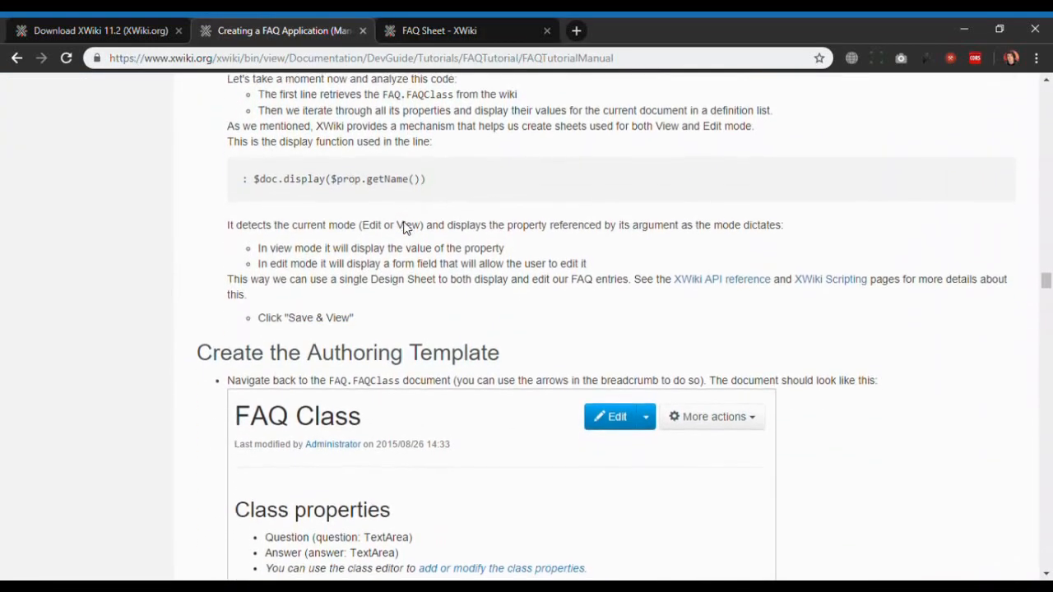
pyautogui.scroll(-3, 405, 228)
pyautogui.click(436, 30)
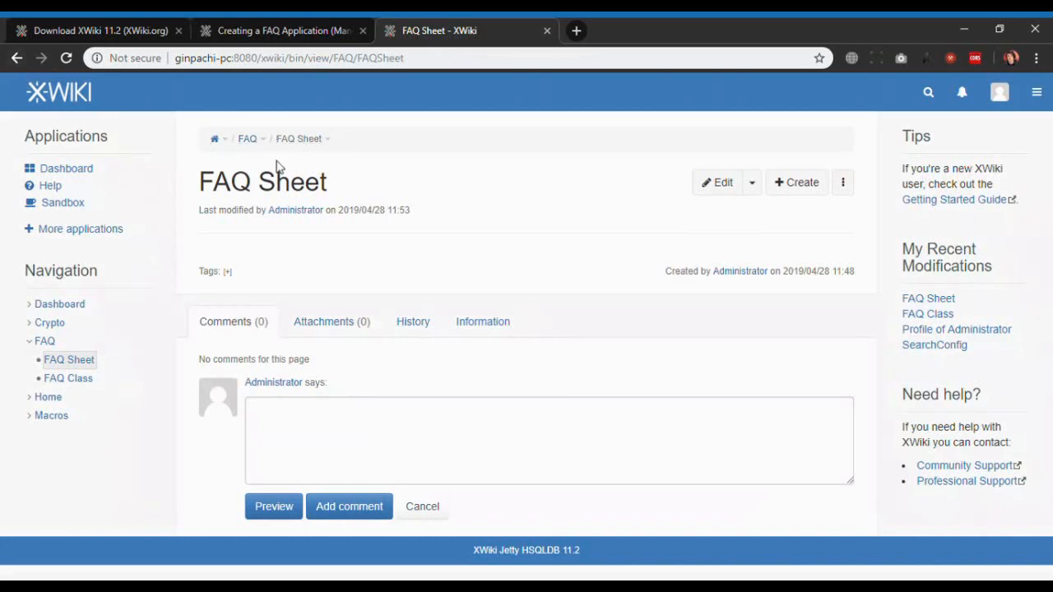
pyautogui.click(329, 139)
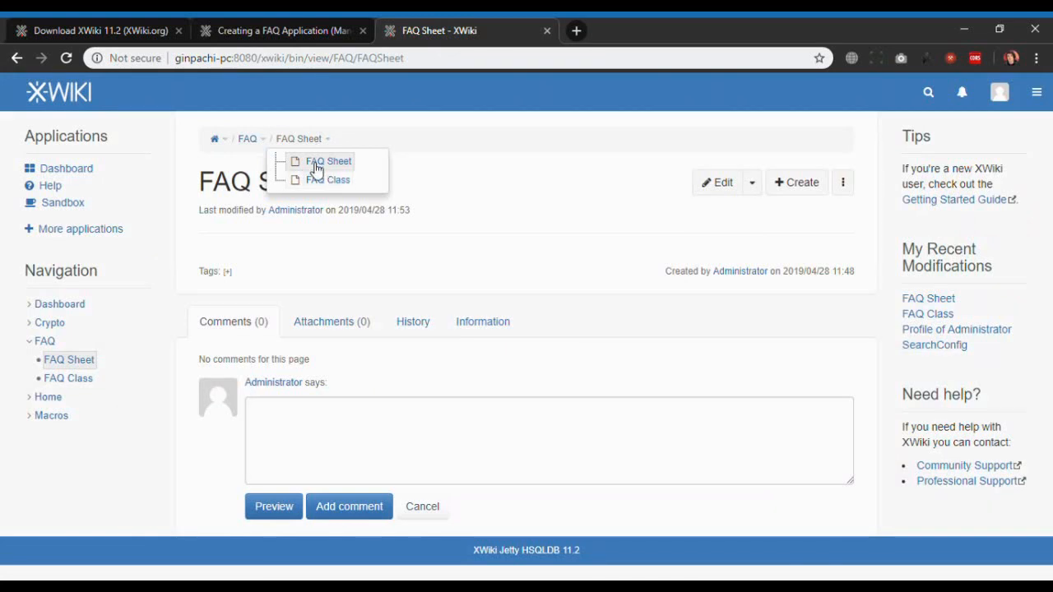
pyautogui.click(346, 179)
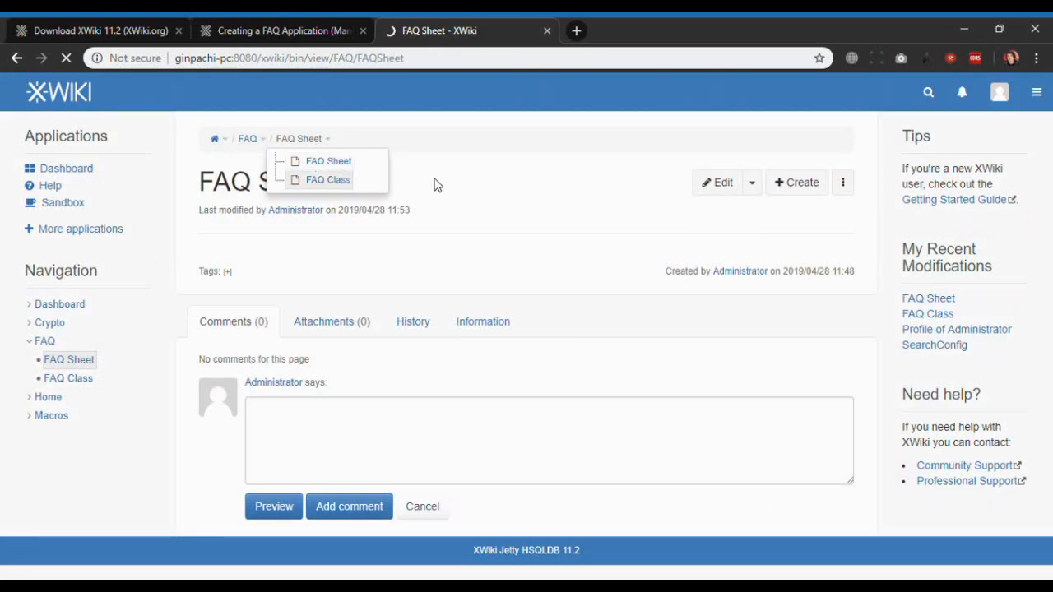
# Step: Create the template for the FAQ Class from its Class Template section
pyautogui.scroll(-3, 436, 187)
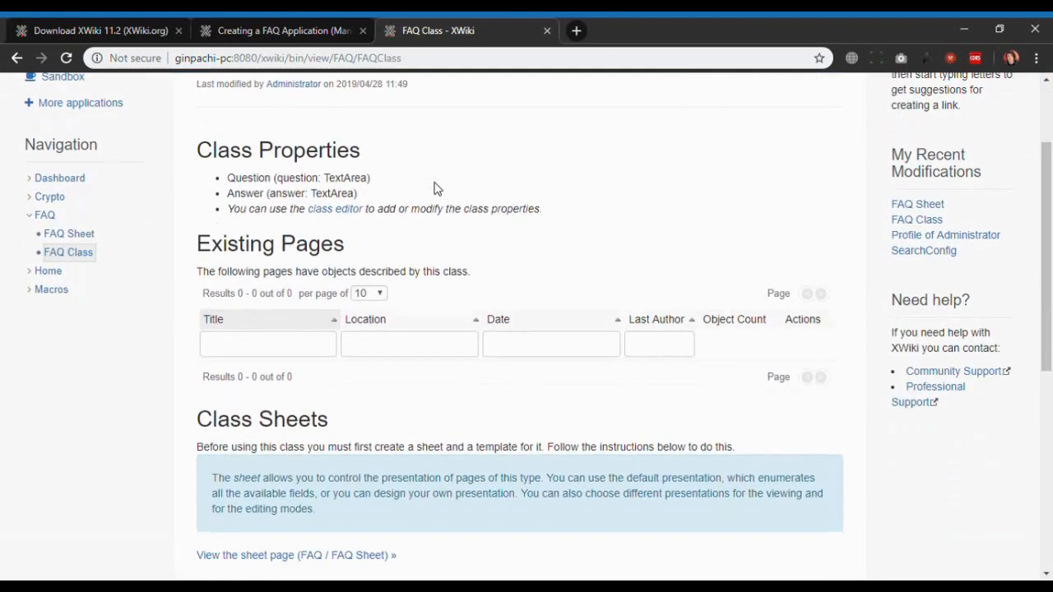
pyautogui.scroll(-5, 436, 187)
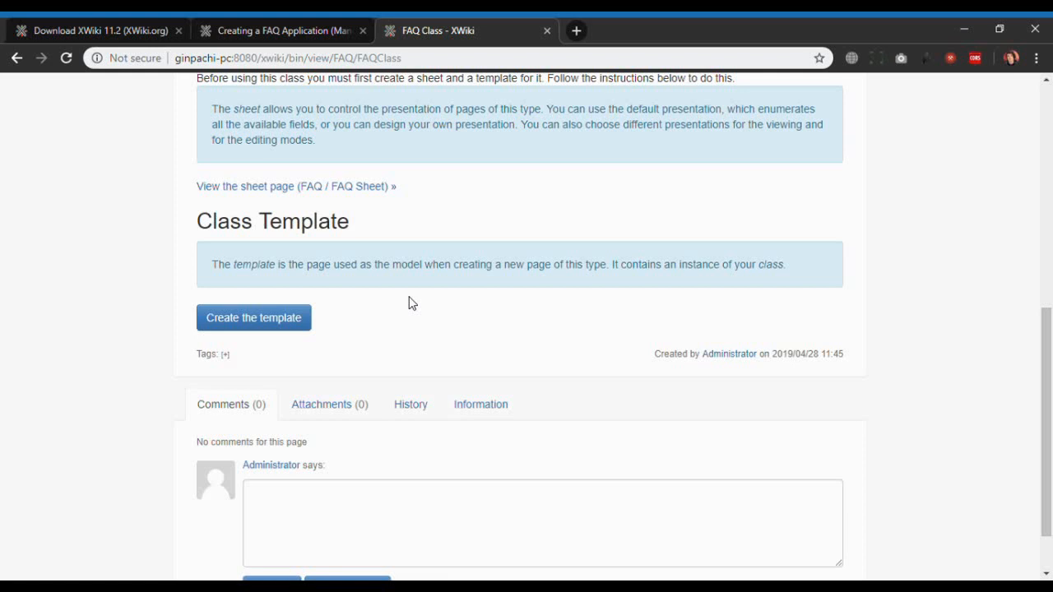
pyautogui.click(288, 316)
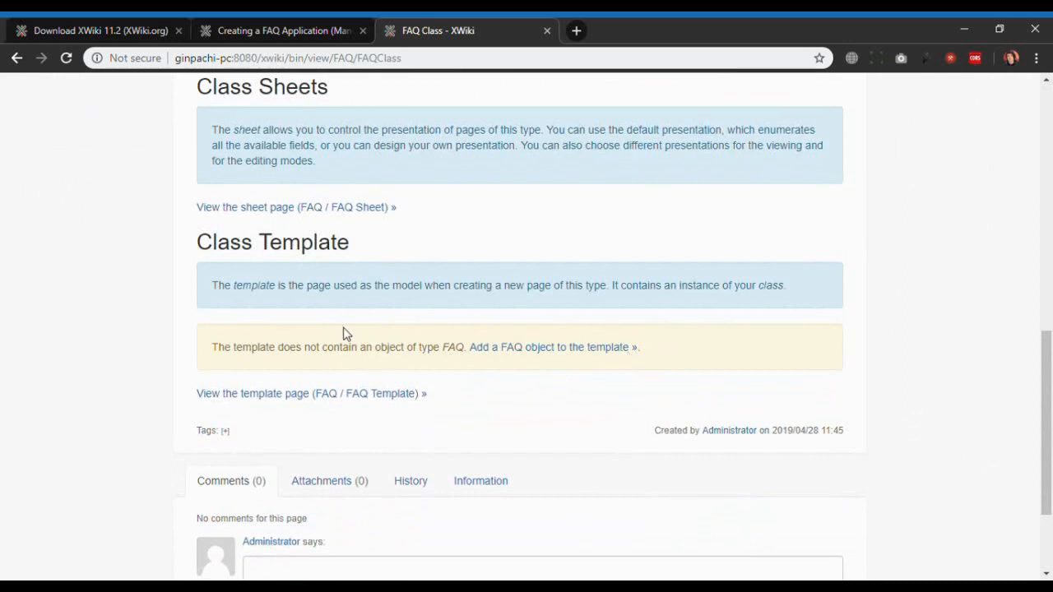
# Step: Add a FAQ object to the FAQ Template and check the Class Template section
pyautogui.moveTo(649, 353); pyautogui.dragTo(176, 361)
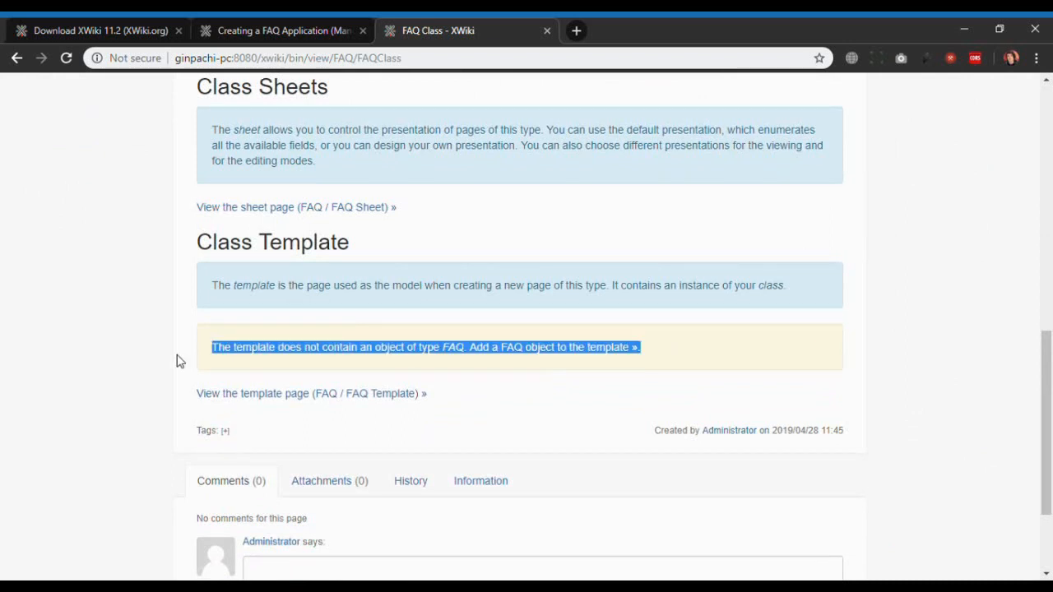
pyautogui.click(176, 360)
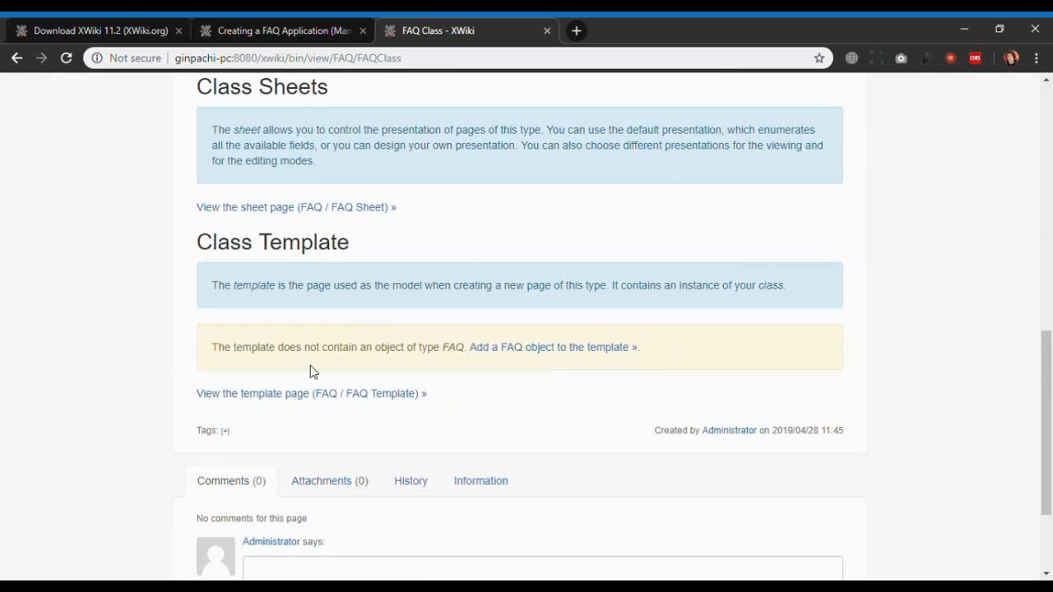
pyautogui.click(613, 350)
pyautogui.scroll(-7, 741, 324)
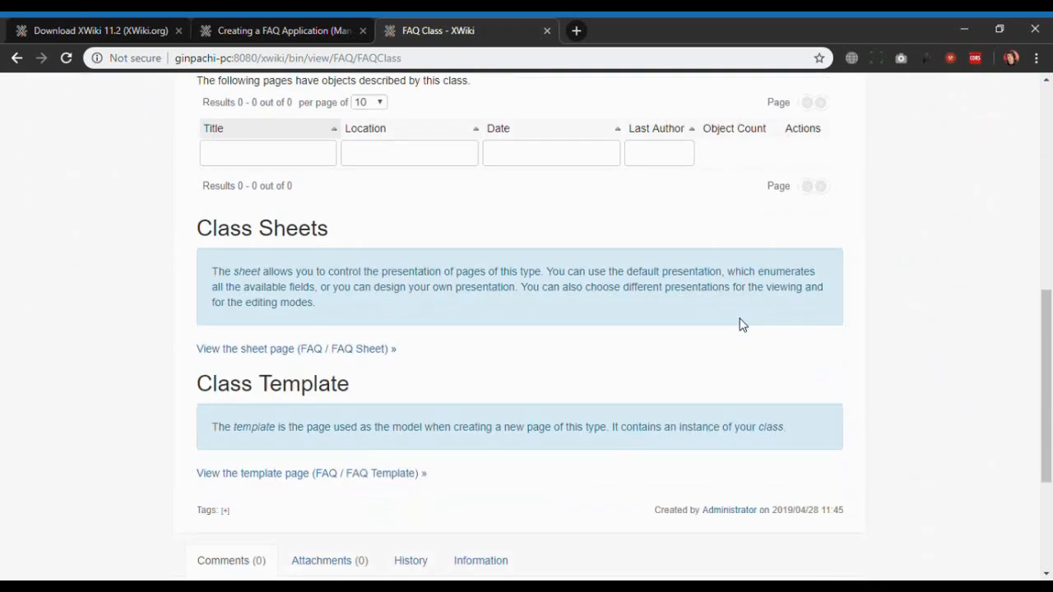
pyautogui.scroll(-3, 741, 324)
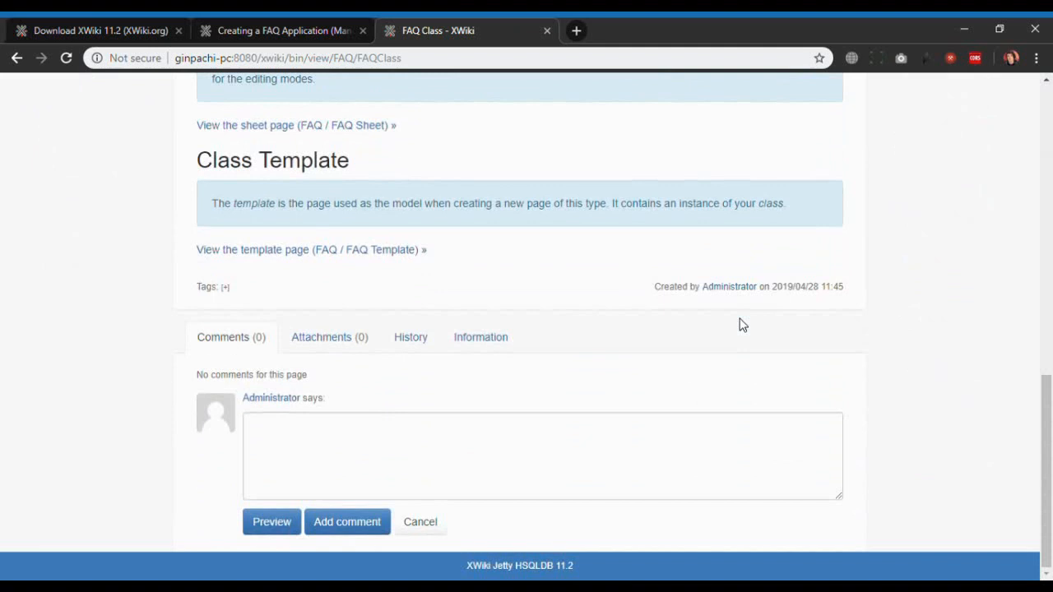
# Step: View the FAQ Template page from the Class Template section and examine its Question and Answer fields
pyautogui.click(319, 255)
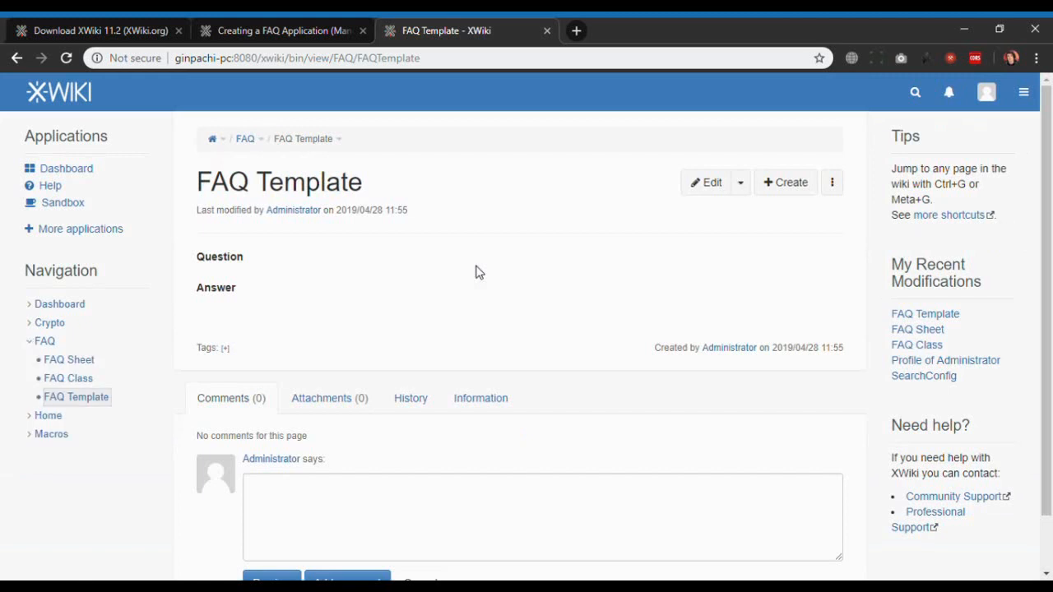
pyautogui.moveTo(223, 258); pyautogui.dragTo(229, 288)
pyautogui.click(217, 262)
pyautogui.moveTo(200, 254); pyautogui.dragTo(251, 284)
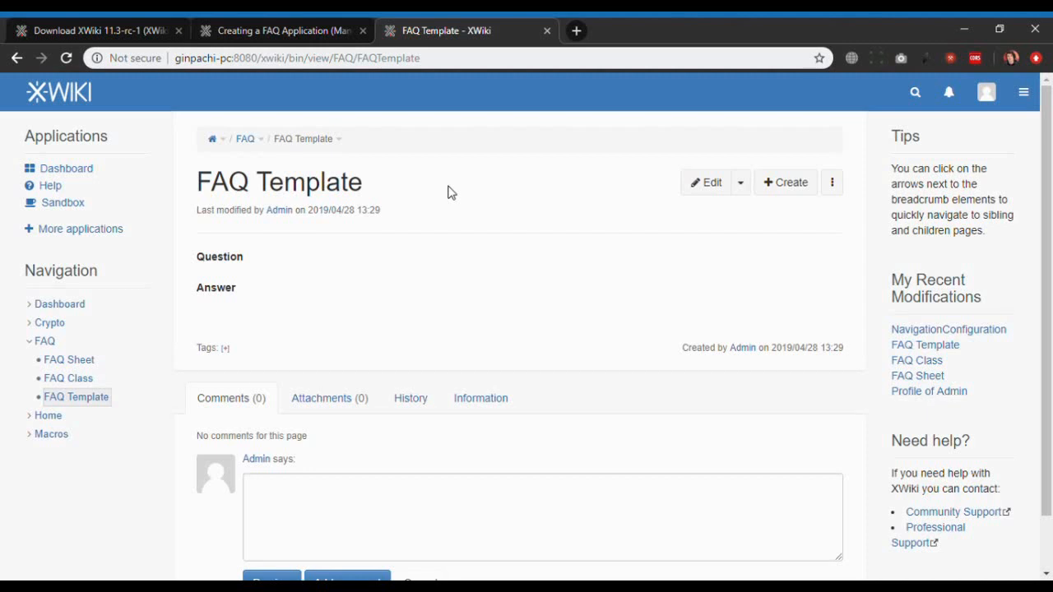
# Step: Go to the missing FAQ home page and create it as a non-terminal blank page
pyautogui.click(248, 140)
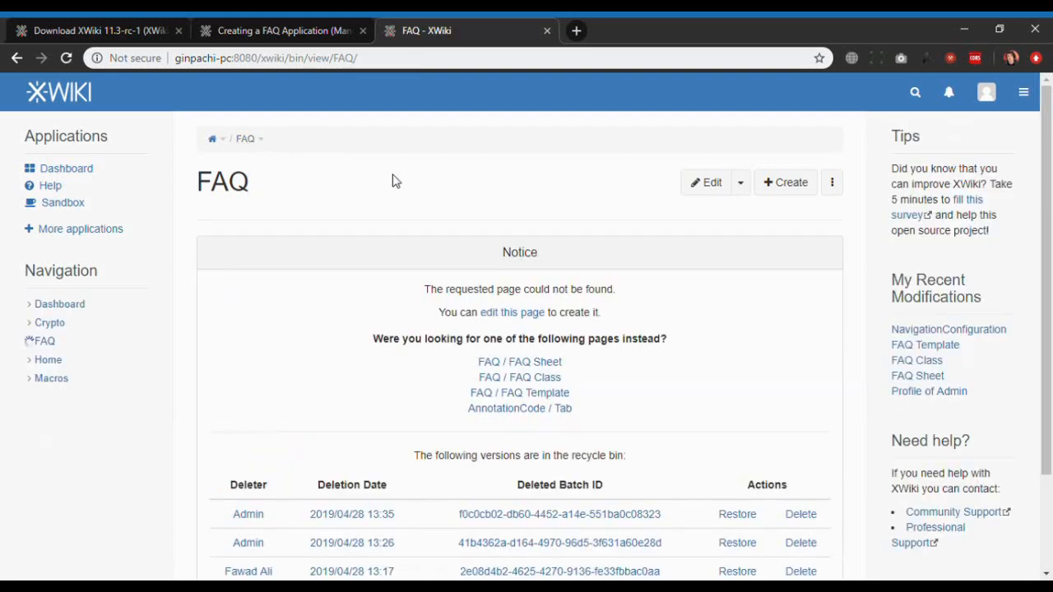
pyautogui.click(514, 314)
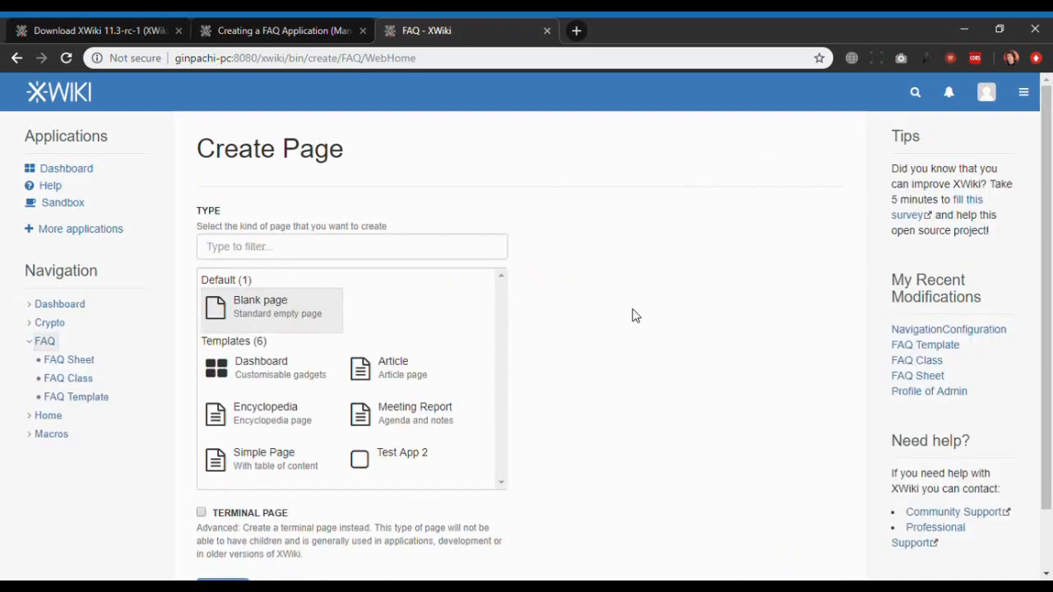
pyautogui.scroll(-1, 635, 316)
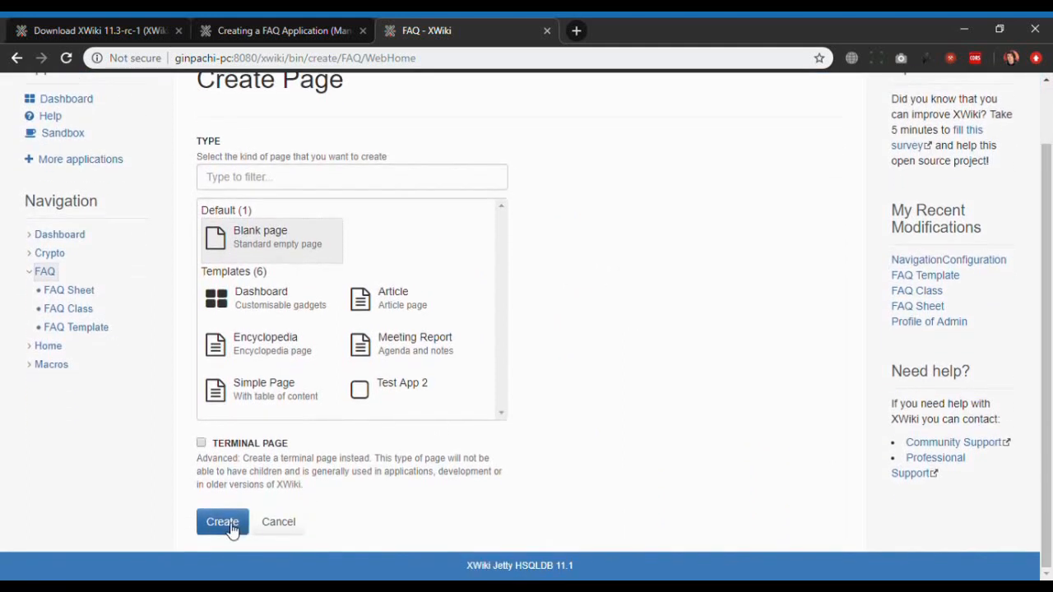
pyautogui.click(232, 531)
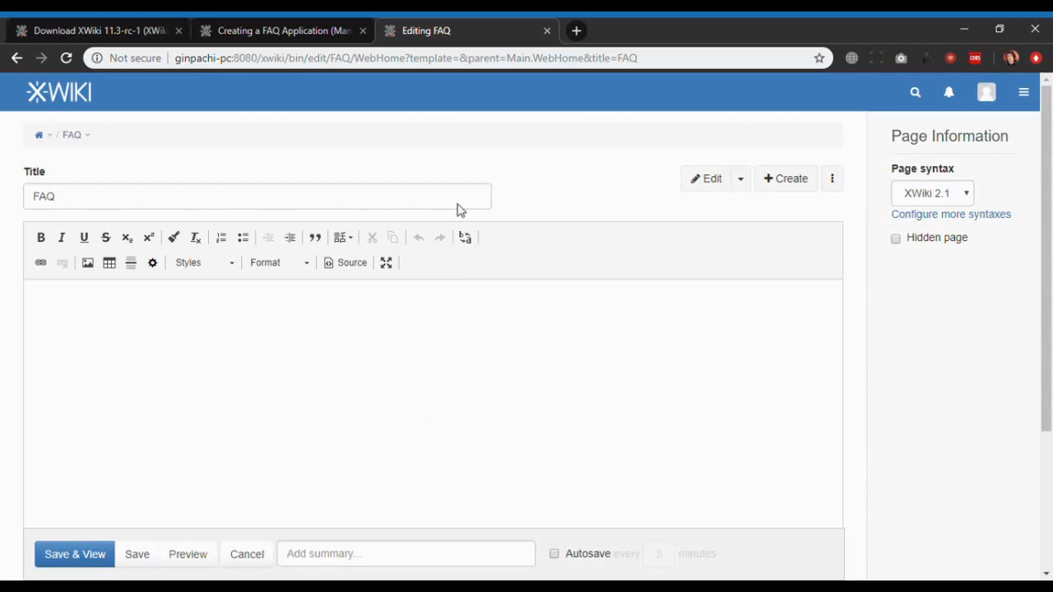
# Step: Change the new page's title to FAQs and switch to the wiki editing mode
pyautogui.click(396, 198)
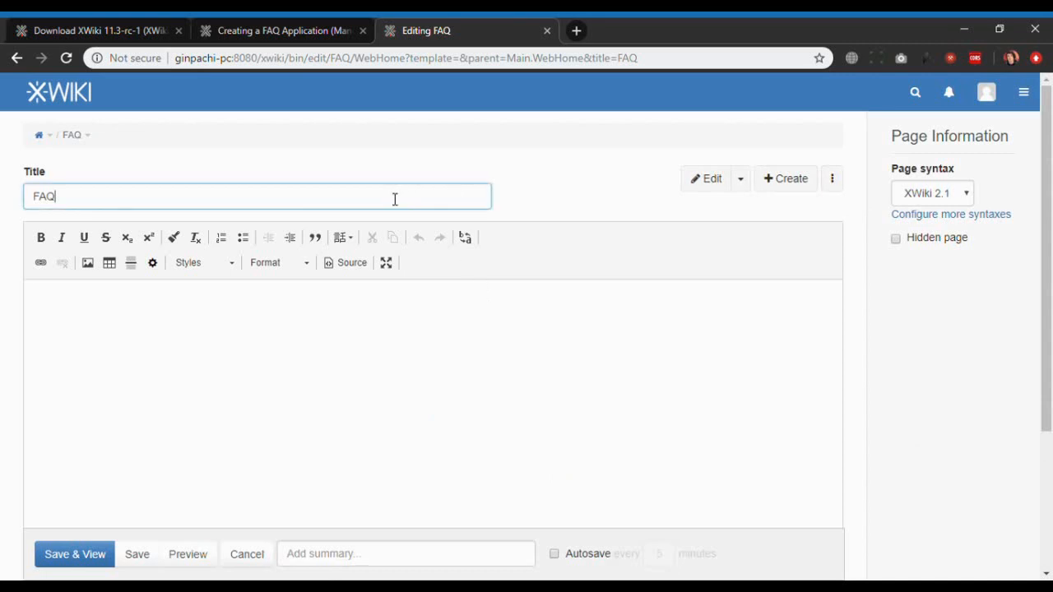
pyautogui.write('s')
pyautogui.click(745, 186)
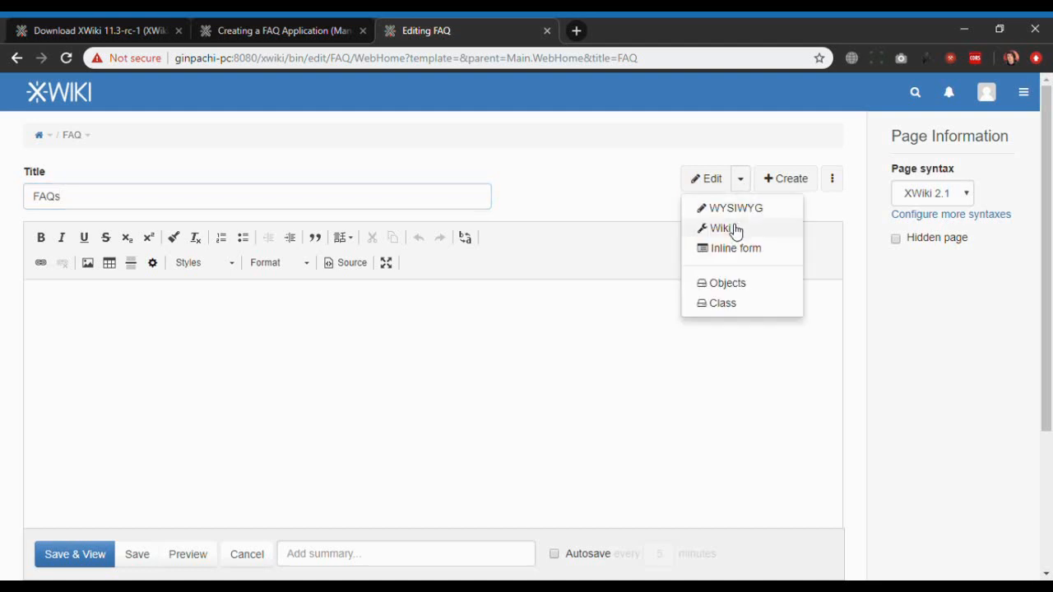
pyautogui.click(732, 230)
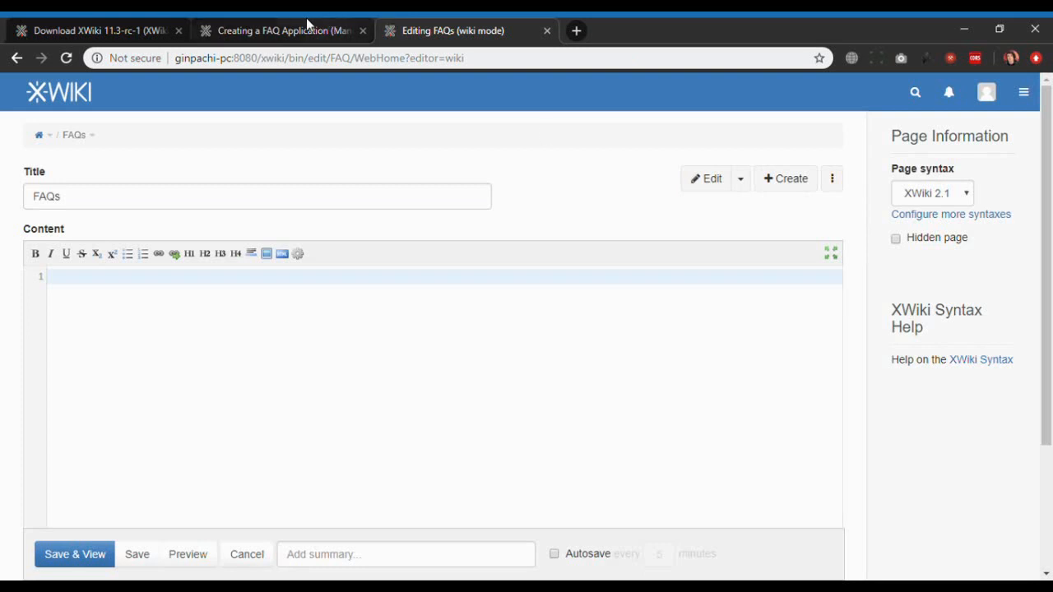
# Step: Copy the Velocity code from the tutorial's 'Using the Livetable component' section into the FAQs page content
pyautogui.click(288, 28)
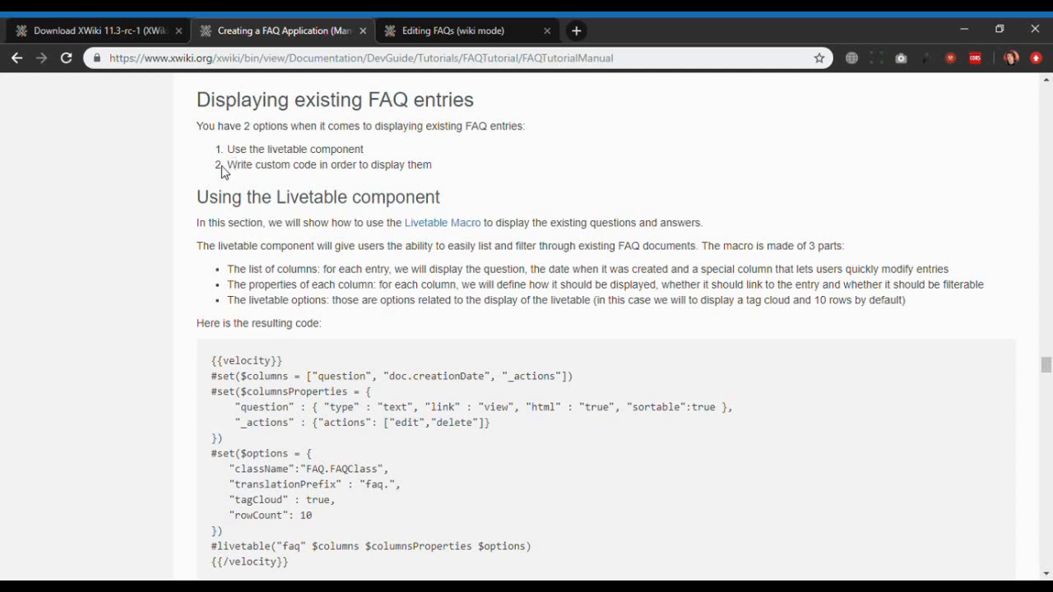
pyautogui.moveTo(227, 165); pyautogui.dragTo(447, 178)
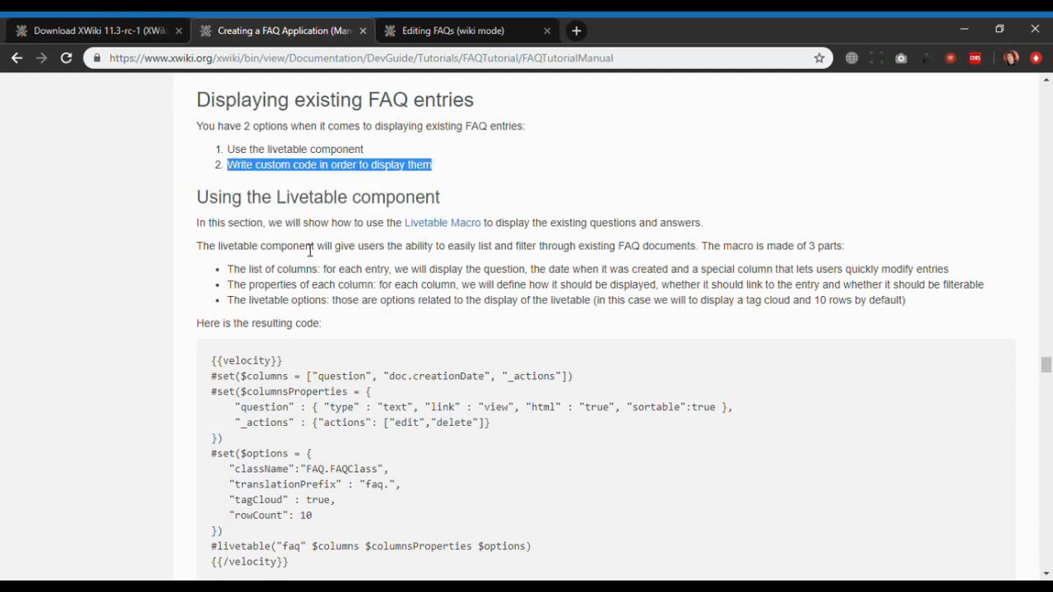
pyautogui.scroll(-1, 276, 451)
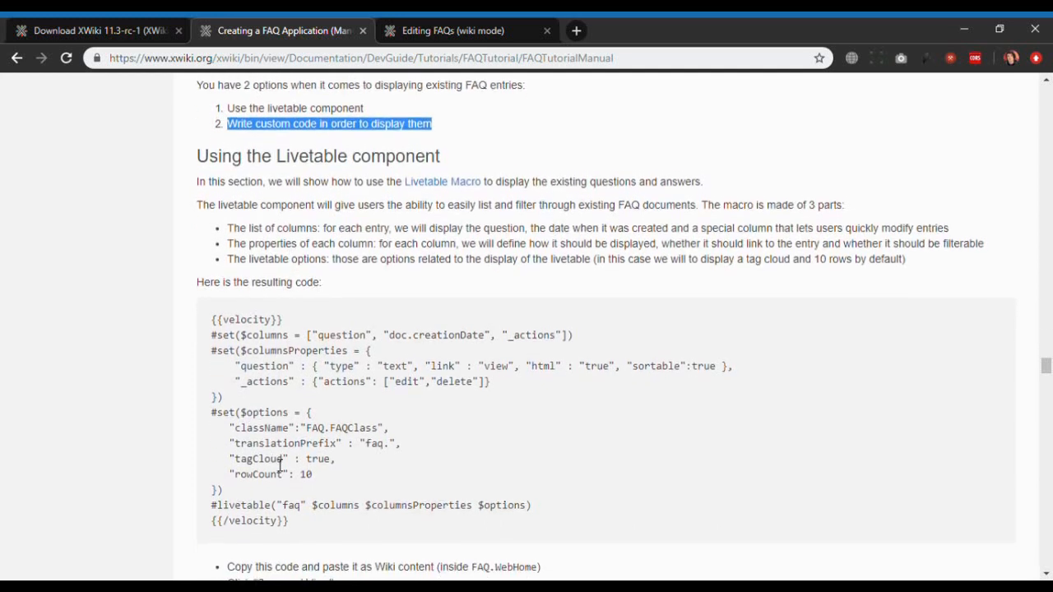
pyautogui.scroll(-1, 284, 465)
pyautogui.moveTo(292, 486); pyautogui.dragTo(216, 278)
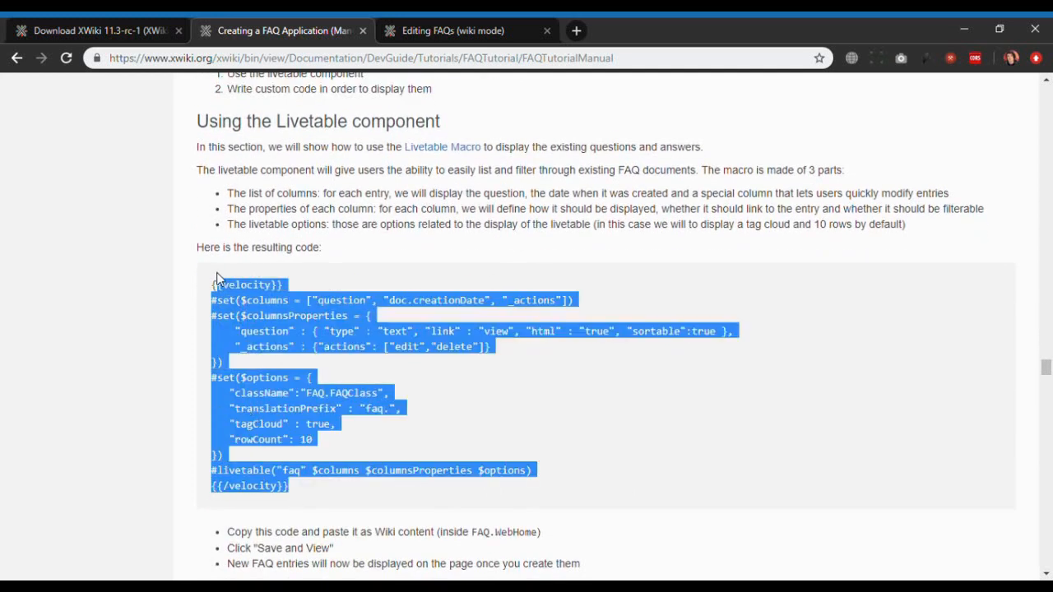
pyautogui.click(434, 29)
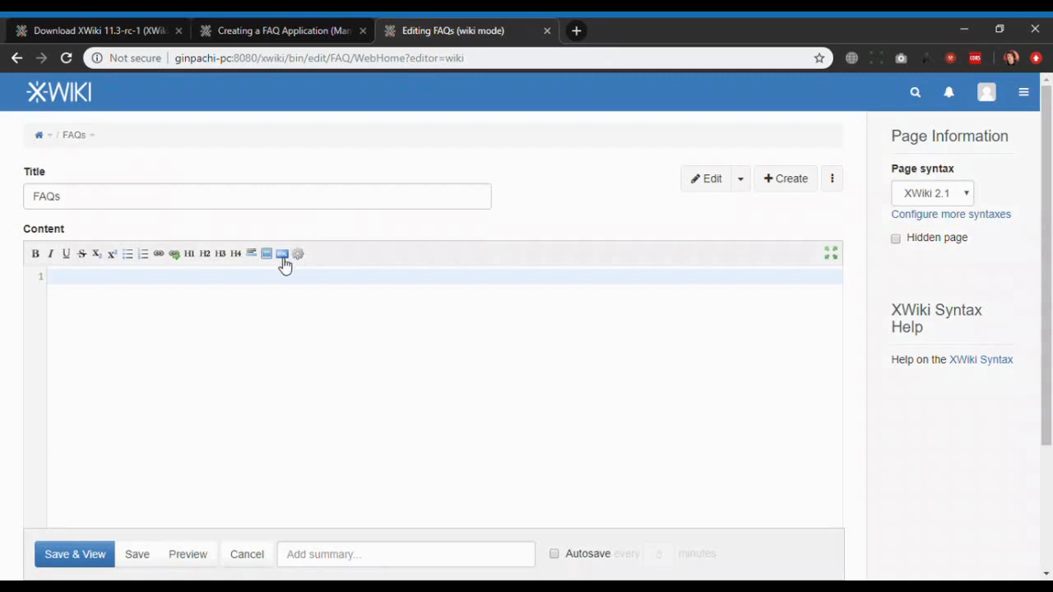
pyautogui.write('{{velocity}} #set($columns = ["question", "doc.creationDate", "_actions"]) #set($columnsProperties = {     "question" : { "type" : "text", "link" : "view", "html" : "true", "sortable":true },     "_actions" : {"actions": ["edit","delete"]} }) #set($options = {    "className":"FAQ.FAQClass",    "translationPrefix" : "faq.",    "tagCloud" : true,    "rowCount": 10 }) #livetable("faq" $columns $columnsProperties $options) {{/velocity}}')
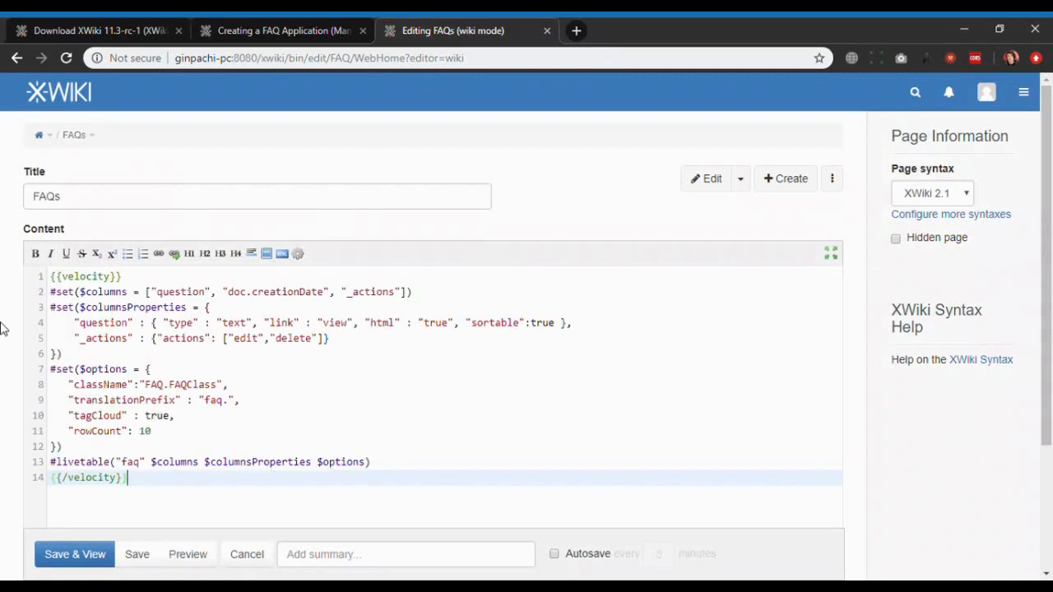
# Step: Examine the $columns definition in the livetable code, covering "question", "doc.creationDate" and "_actions"
pyautogui.scroll(-1, 2, 329)
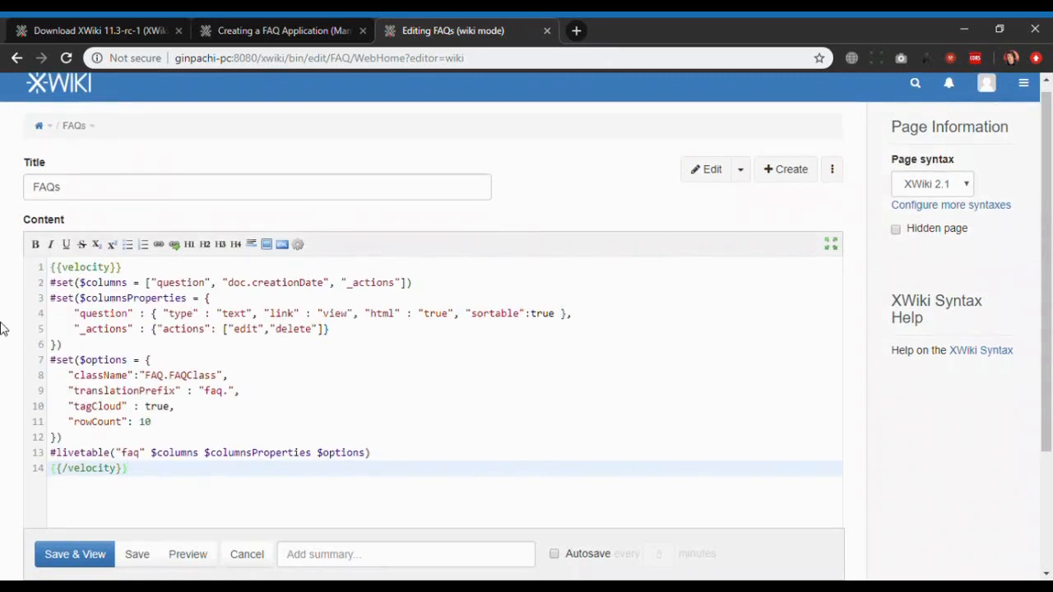
pyautogui.click(371, 452)
pyautogui.moveTo(371, 451); pyautogui.dragTo(355, 429)
pyautogui.click(377, 445)
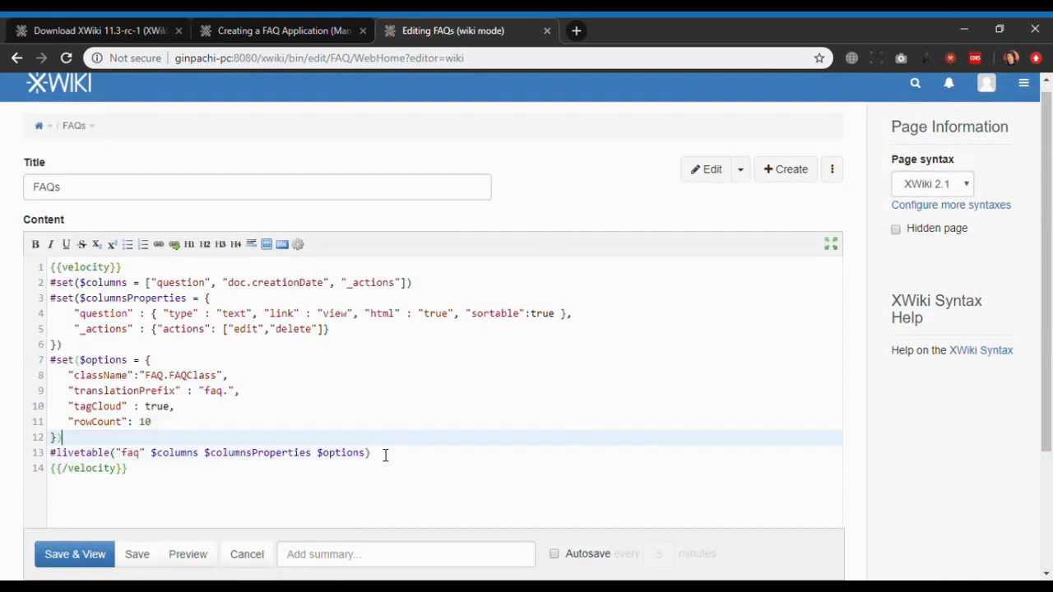
pyautogui.moveTo(400, 458); pyautogui.dragTo(382, 444)
pyautogui.click(392, 458)
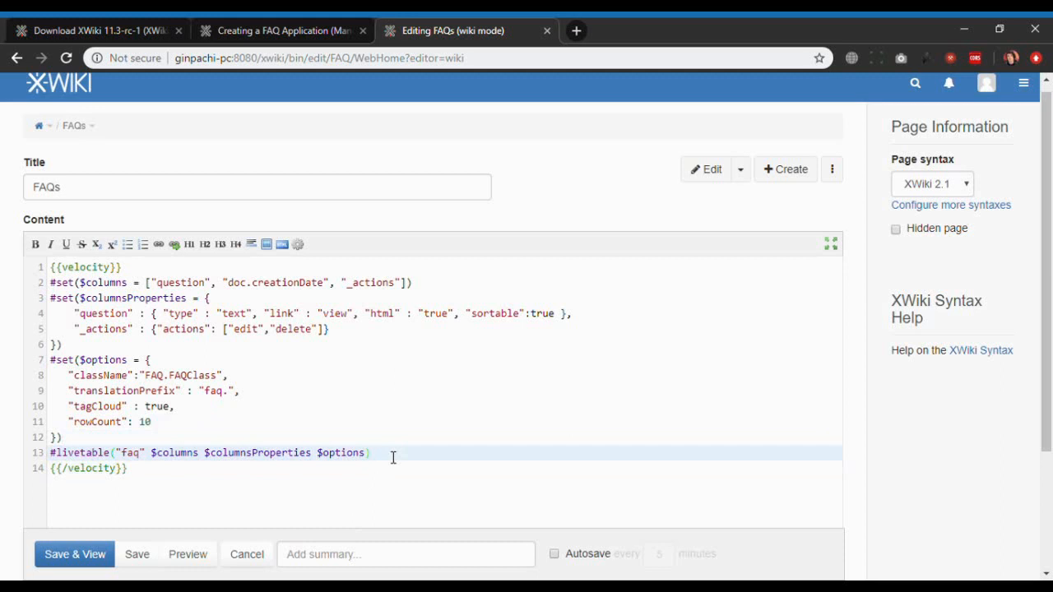
pyautogui.doubleClick(104, 283)
pyautogui.doubleClick(179, 283)
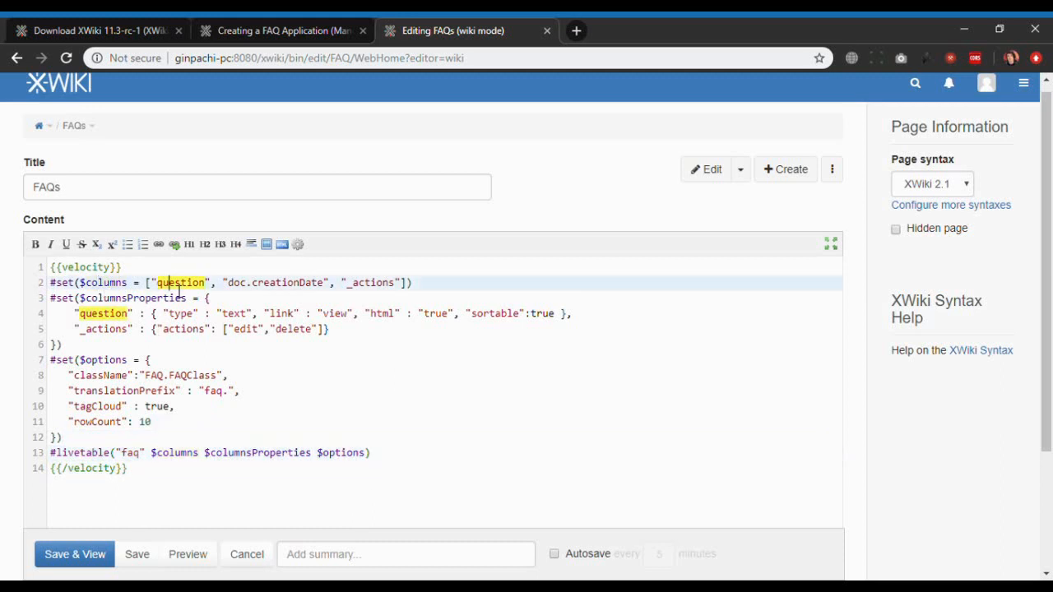
pyautogui.doubleClick(280, 284)
pyautogui.click(365, 284)
pyautogui.click(456, 296)
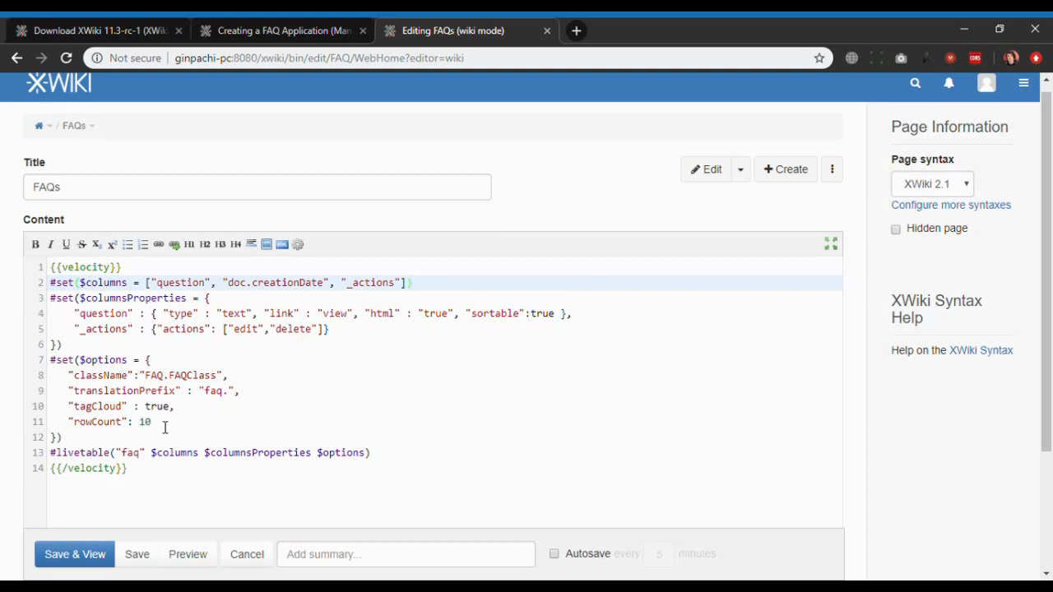
# Step: Examine the className and translationPrefix entries in the livetable code's $options block
pyautogui.doubleClick(163, 382)
pyautogui.moveTo(163, 381); pyautogui.dragTo(188, 381)
pyautogui.click(182, 381)
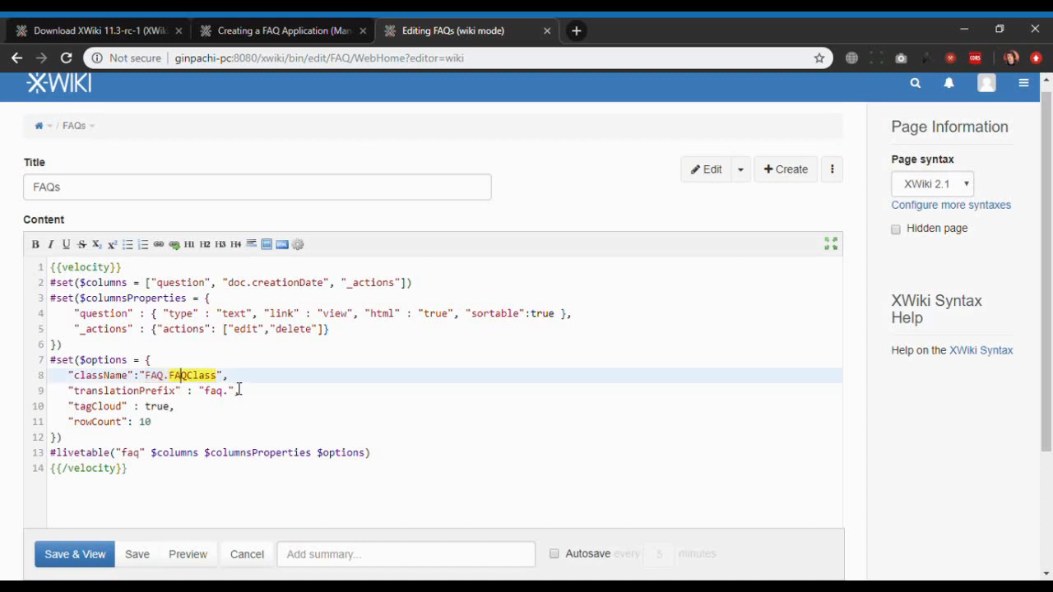
pyautogui.click(224, 380)
pyautogui.moveTo(232, 381); pyautogui.dragTo(202, 364)
pyautogui.click(201, 364)
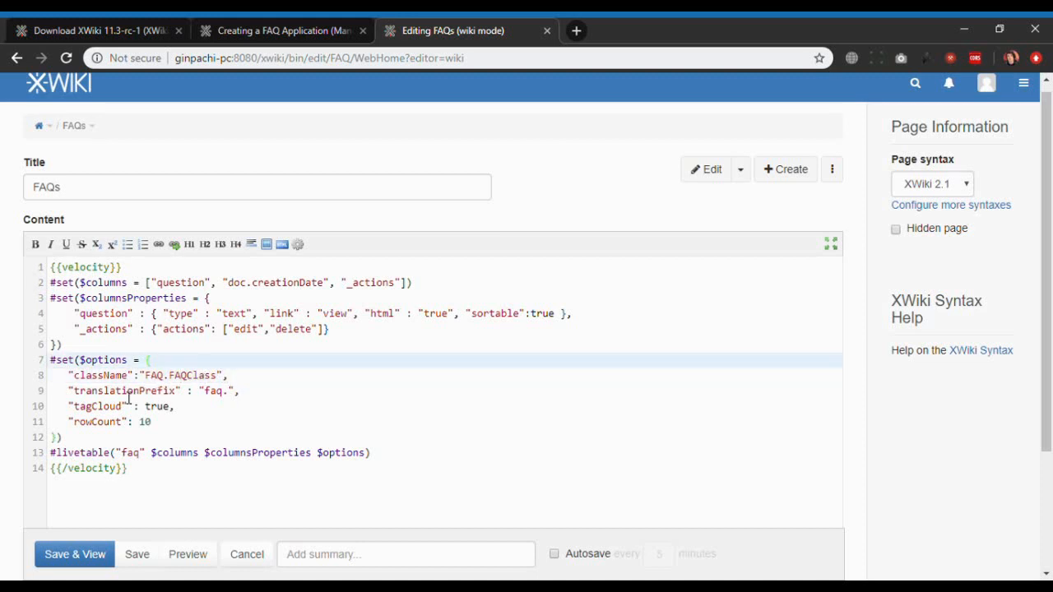
pyautogui.click(236, 398)
pyautogui.write(',')
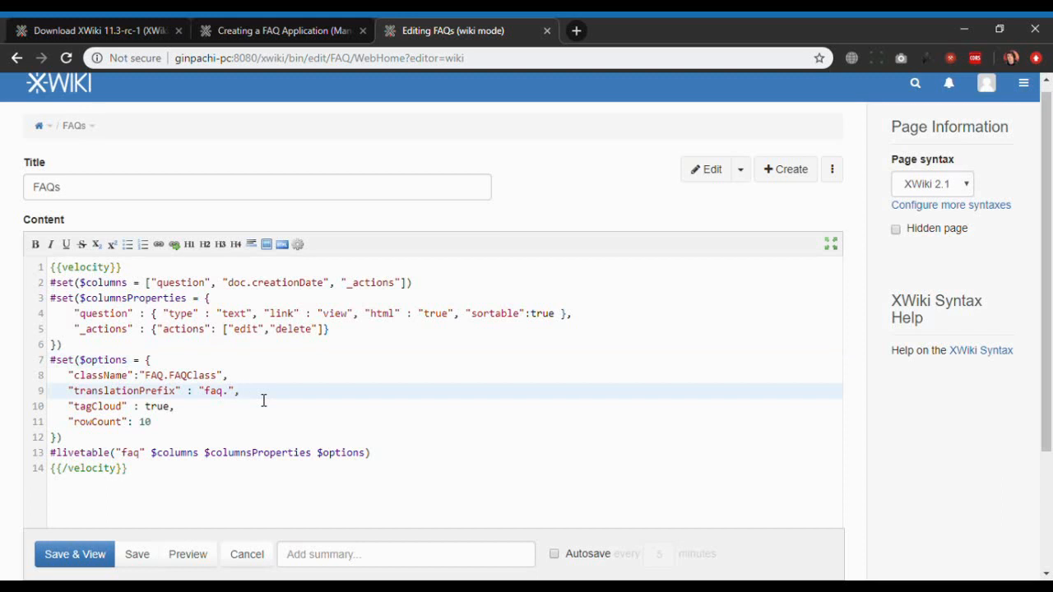
# Step: Check the name, columns, column properties and options arguments of the #livetable call, and save and view the FAQs page
pyautogui.click(137, 458)
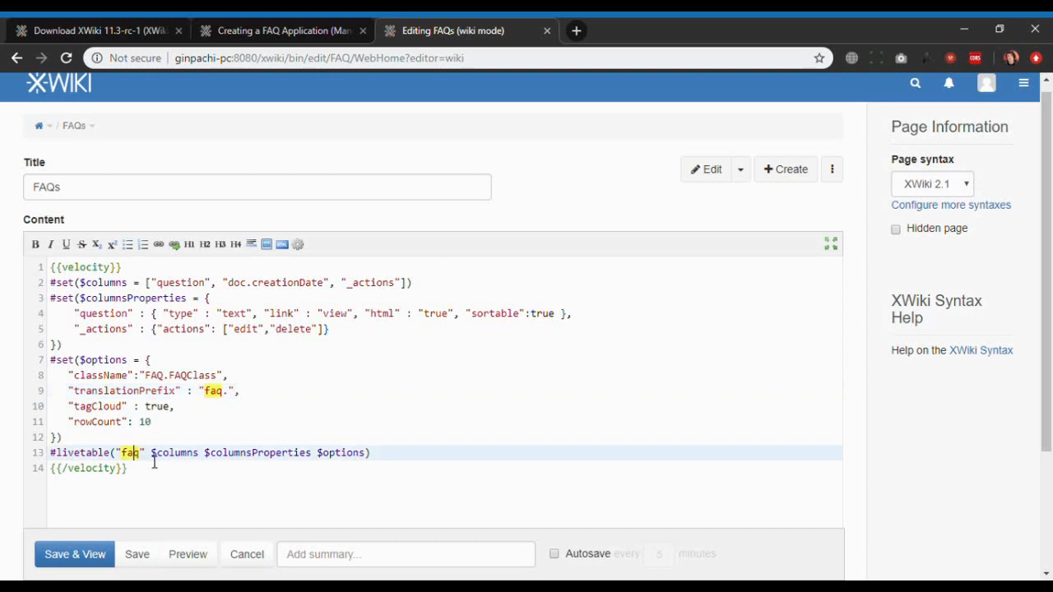
pyautogui.moveTo(146, 455)
pyautogui.mouseDown()
pyautogui.moveTo(122, 457)
pyautogui.moveTo(153, 459)
pyautogui.mouseUp()
pyautogui.click(123, 458)
pyautogui.click(121, 456)
pyautogui.click(164, 457)
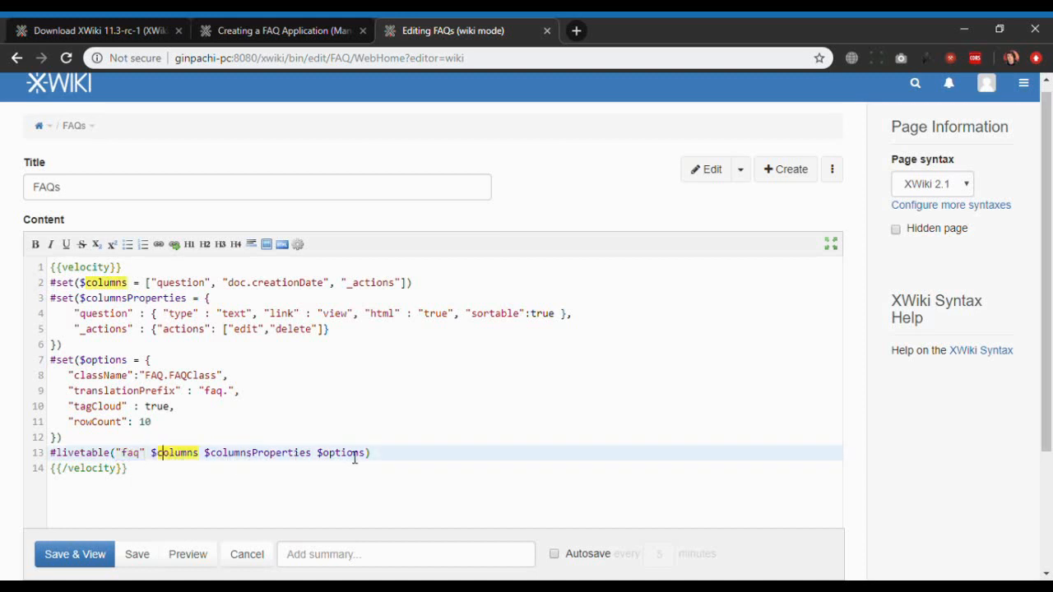
pyautogui.click(298, 455)
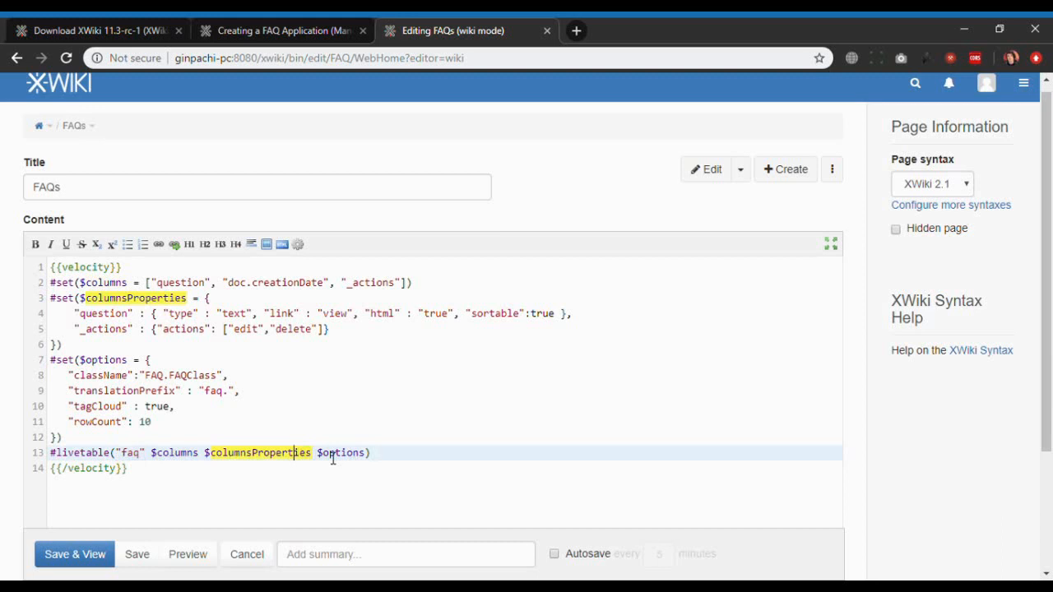
pyautogui.click(325, 458)
pyautogui.scroll(1, 395, 453)
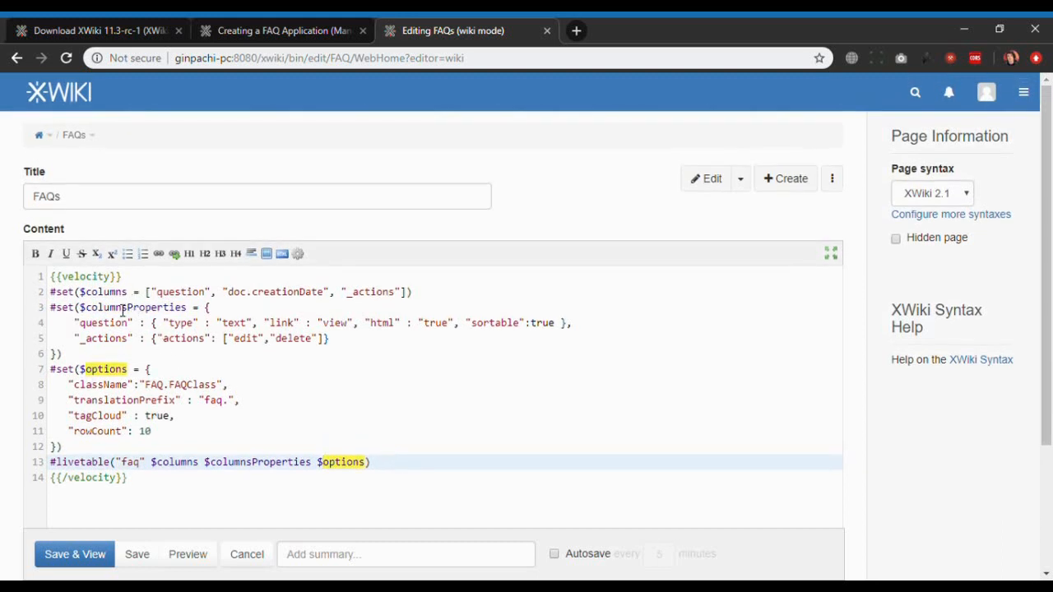
pyautogui.click(75, 555)
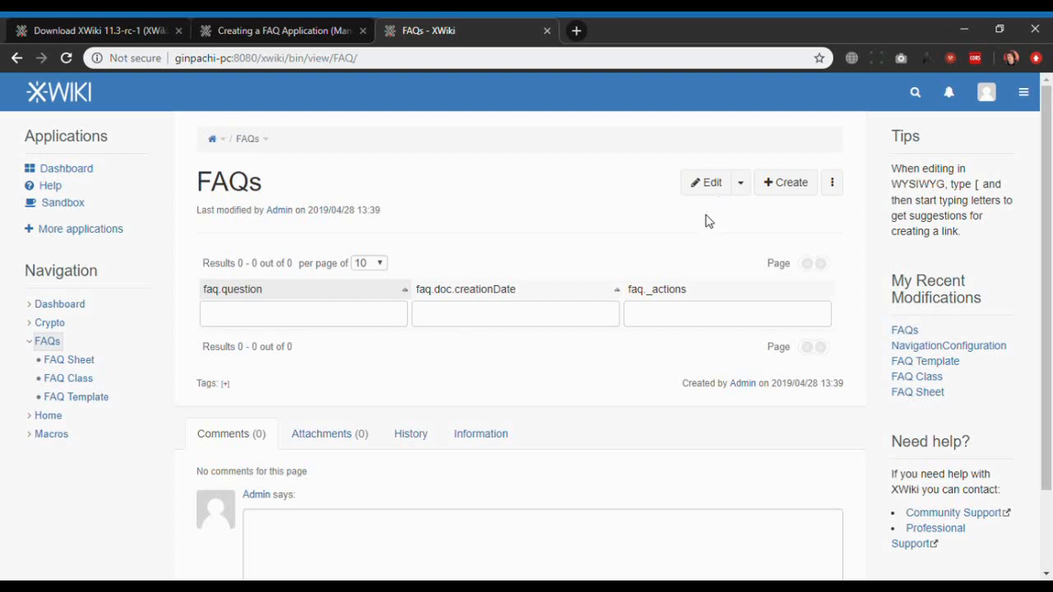
# Step: Create a blank page titled Translations under FAQs and switch it to the wiki editing mode
pyautogui.click(785, 188)
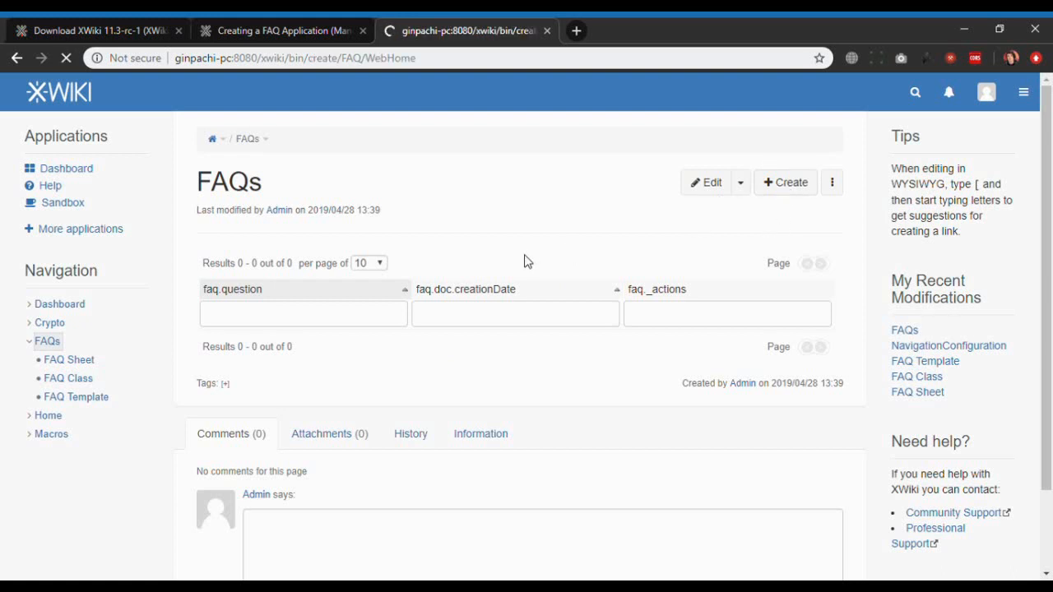
pyautogui.click(411, 258)
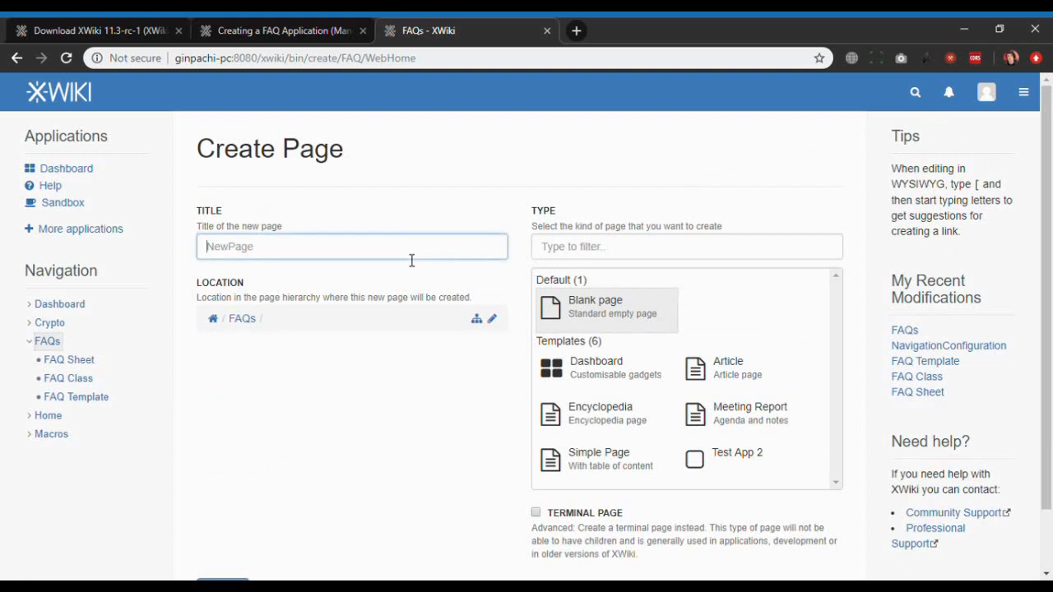
pyautogui.write('Transla')
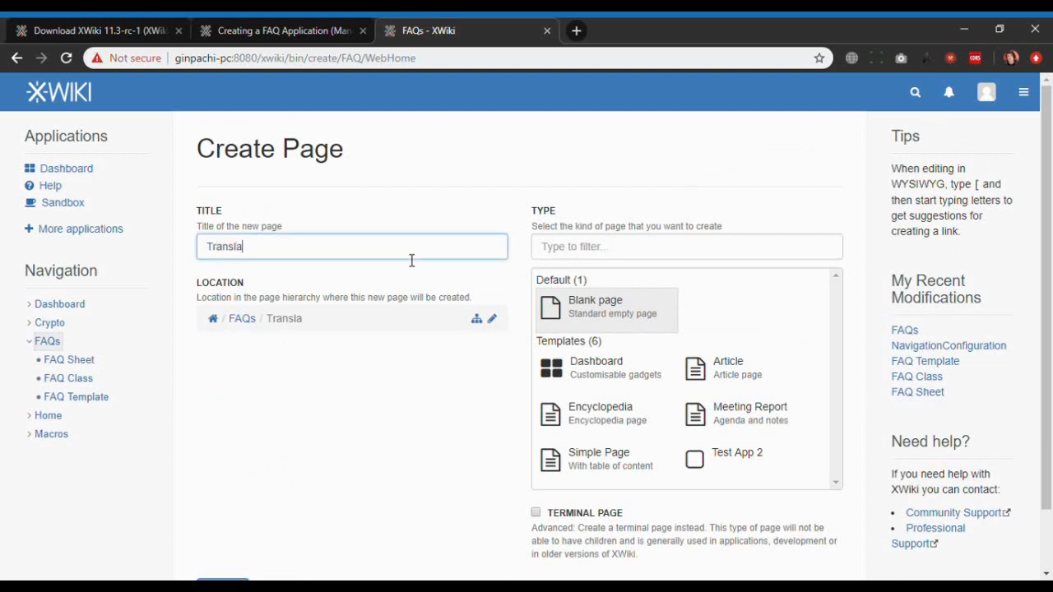
pyautogui.write('tions')
pyautogui.scroll(-2, 430, 400)
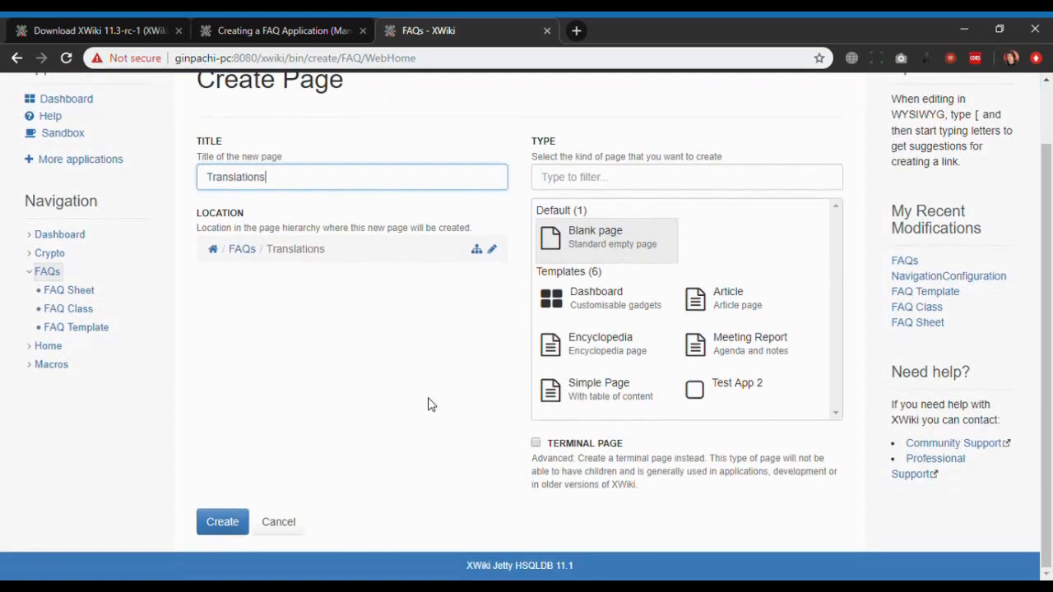
pyautogui.click(224, 523)
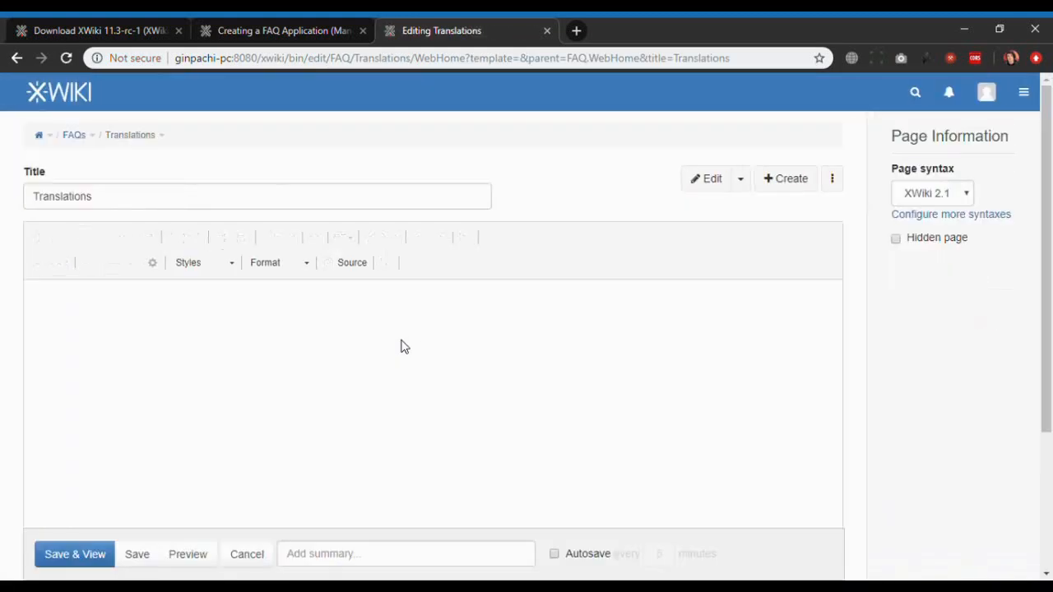
pyautogui.click(741, 178)
pyautogui.click(720, 228)
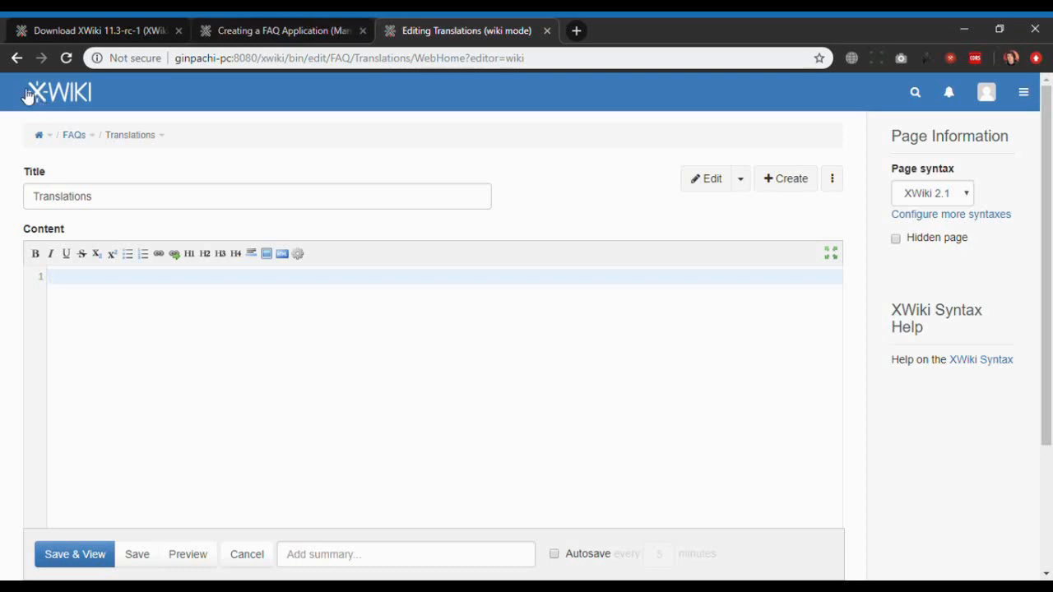
# Step: Open the FAQs page in a separate browser tab to check the livetable's column header keys
pyautogui.middleClick(74, 135)
pyautogui.click(588, 24)
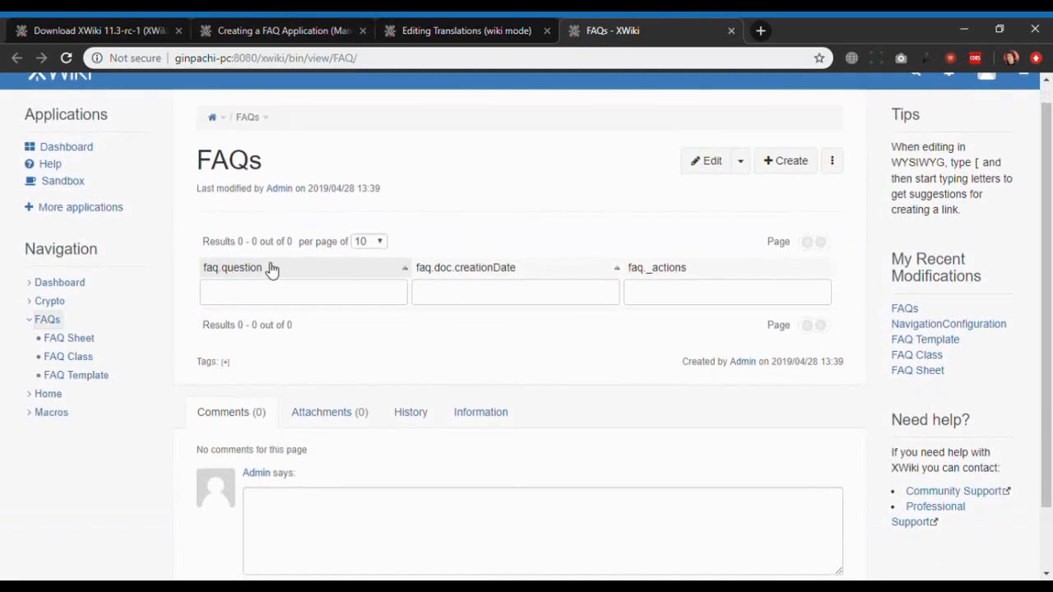
# Step: Copy the faq.question key from the FAQs livetable and add the line faq.question=Question to the Translations page content
pyautogui.moveTo(271, 272); pyautogui.dragTo(204, 270)
pyautogui.hotkey('ctrl', 'c')
pyautogui.click(493, 23)
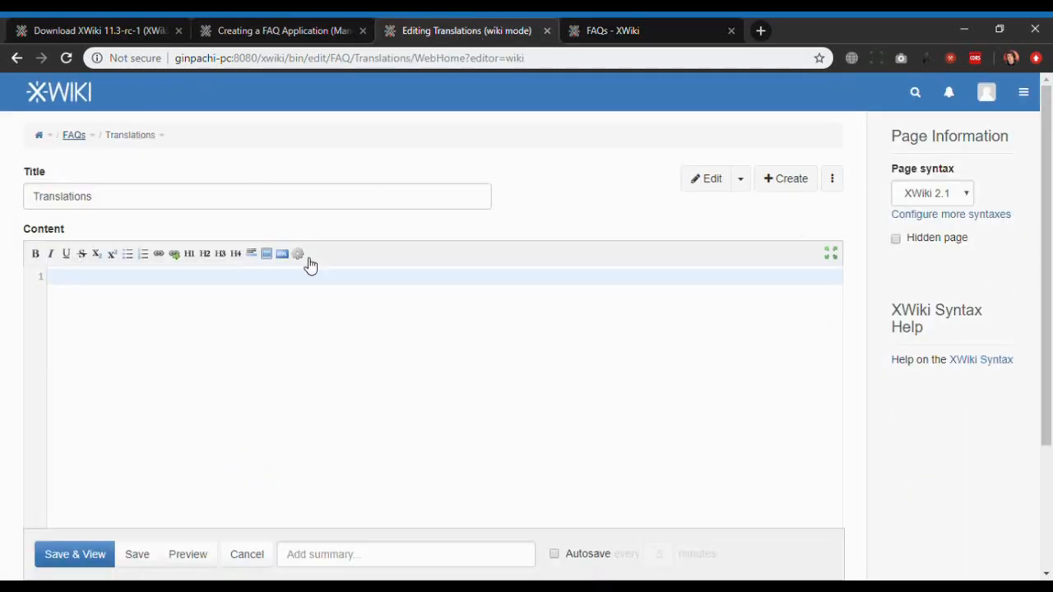
pyautogui.hotkey('ctrl', 'v')
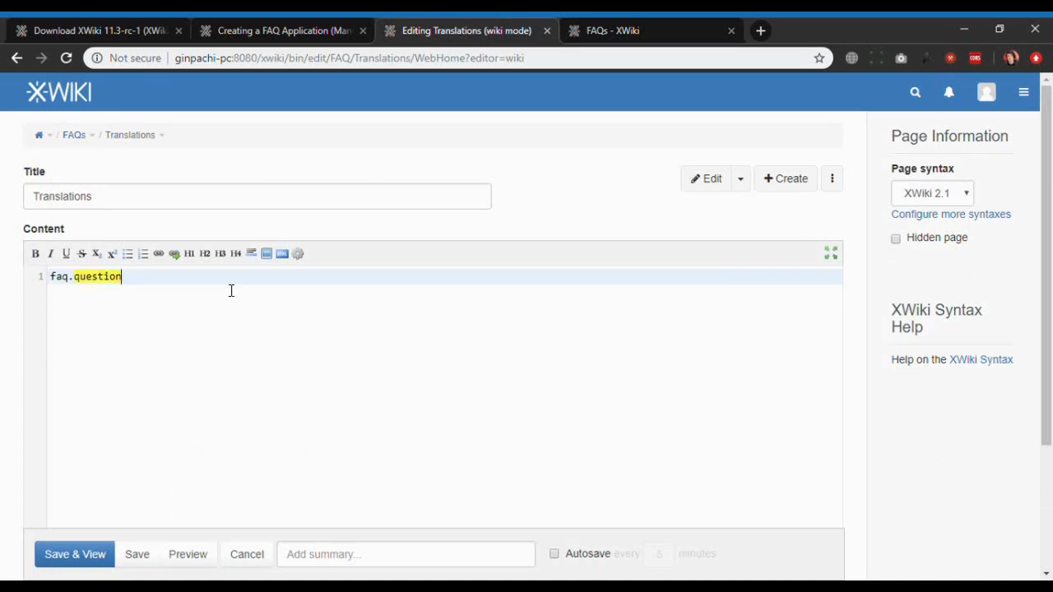
pyautogui.moveTo(75, 283); pyautogui.dragTo(57, 285)
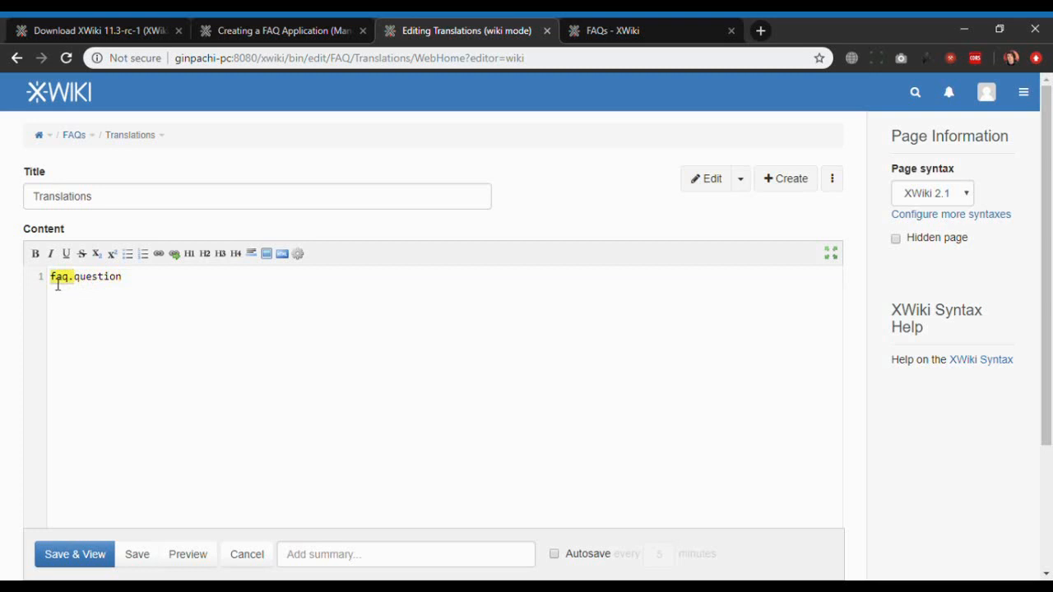
pyautogui.click(59, 284)
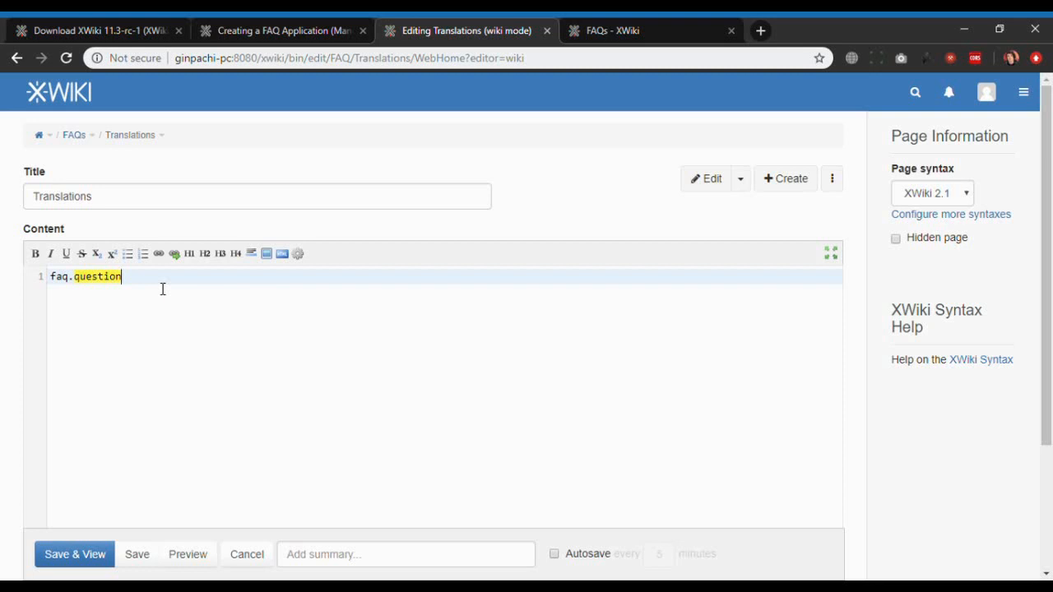
pyautogui.write('=Question')
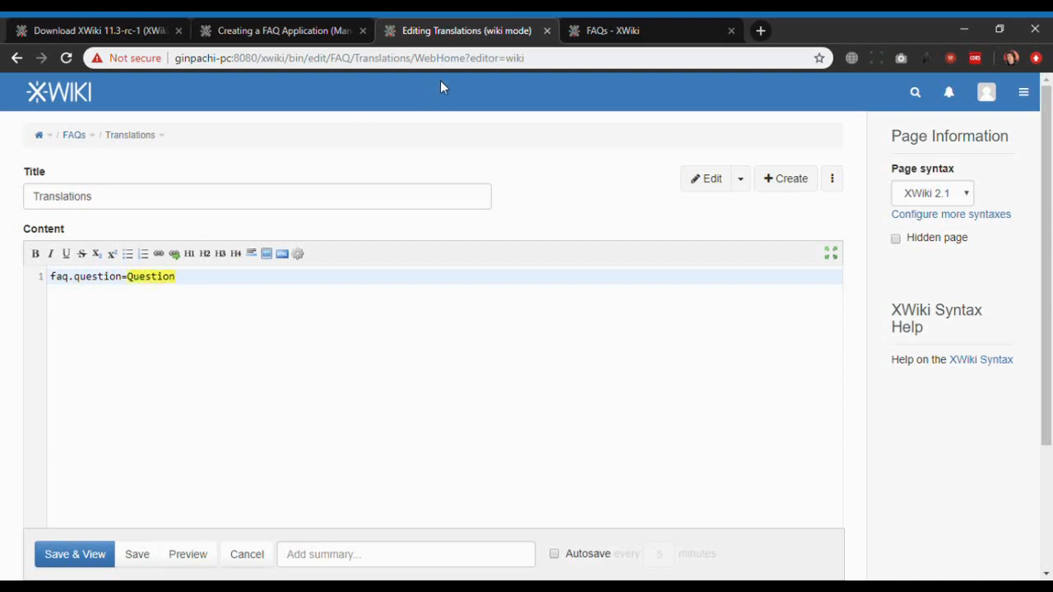
# Step: Copy the faq.doc.creationDate column key and add faq.doc.creationDate=Creation Date as the second line of the Translations content
pyautogui.click(616, 27)
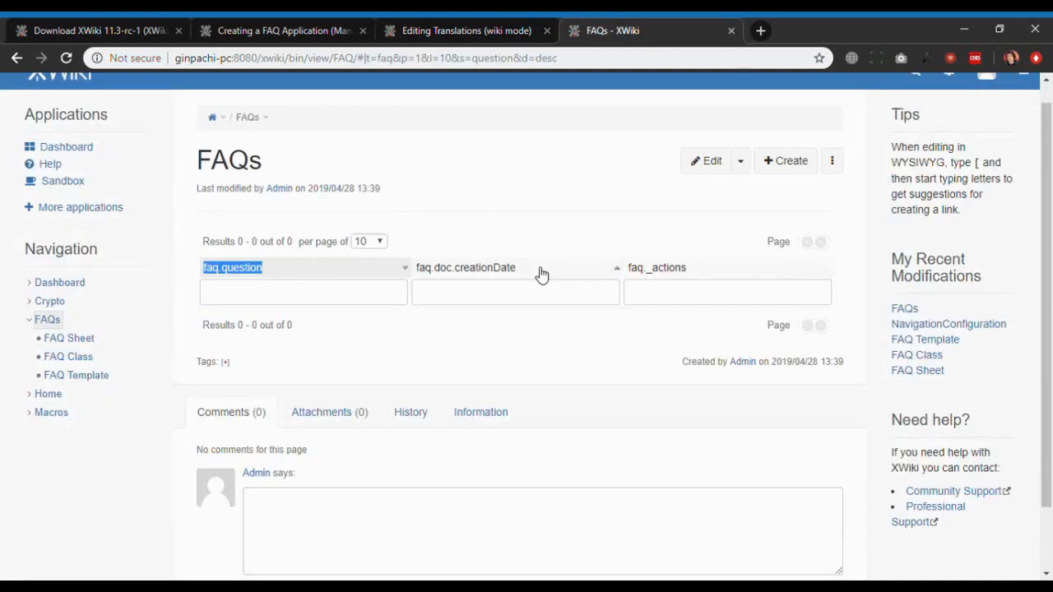
pyautogui.moveTo(541, 274); pyautogui.dragTo(418, 278)
pyautogui.hotkey('ctrl', 'c')
pyautogui.click(451, 31)
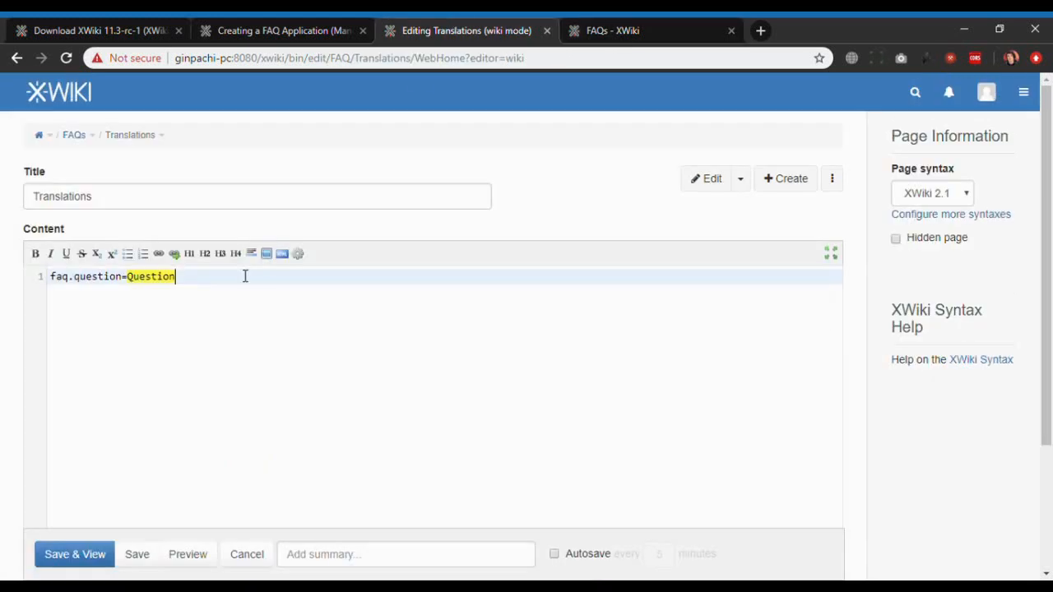
pyautogui.press('Return')
pyautogui.hotkey('ctrl', 'v')
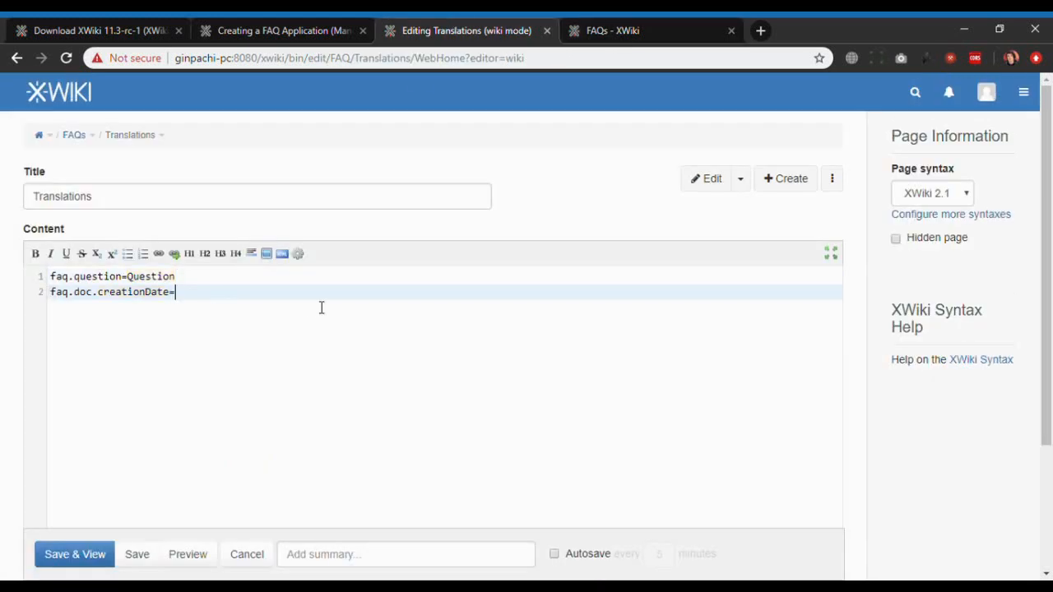
pyautogui.write('=Creation Date')
# Step: Copy the faq._actions column key, add faq._actions=Actions as the third translation line, and save and view the page
pyautogui.click(600, 23)
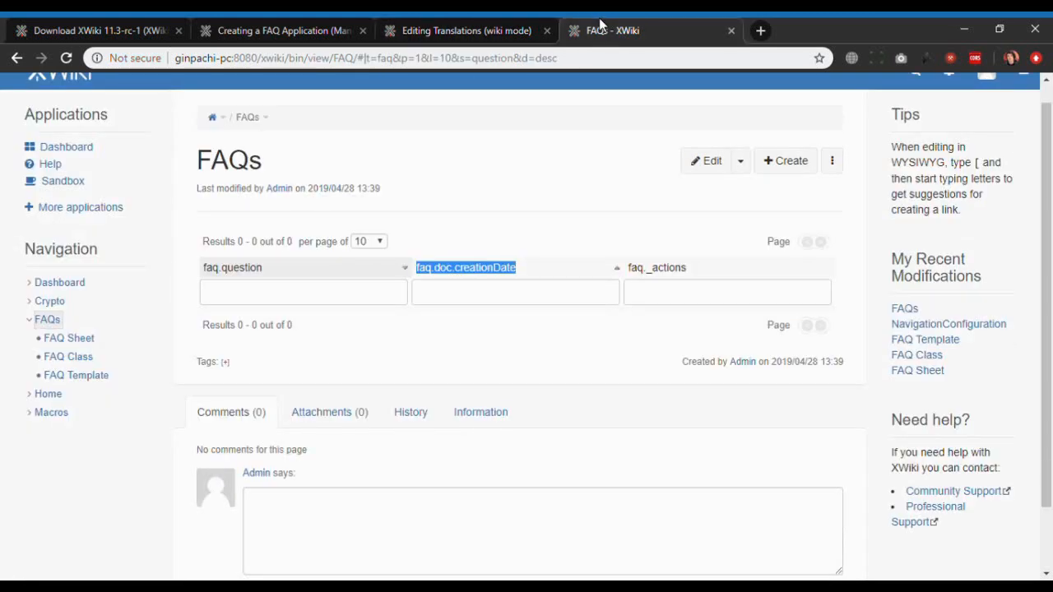
pyautogui.moveTo(704, 270); pyautogui.dragTo(618, 267)
pyautogui.hotkey('ctrl', 'c')
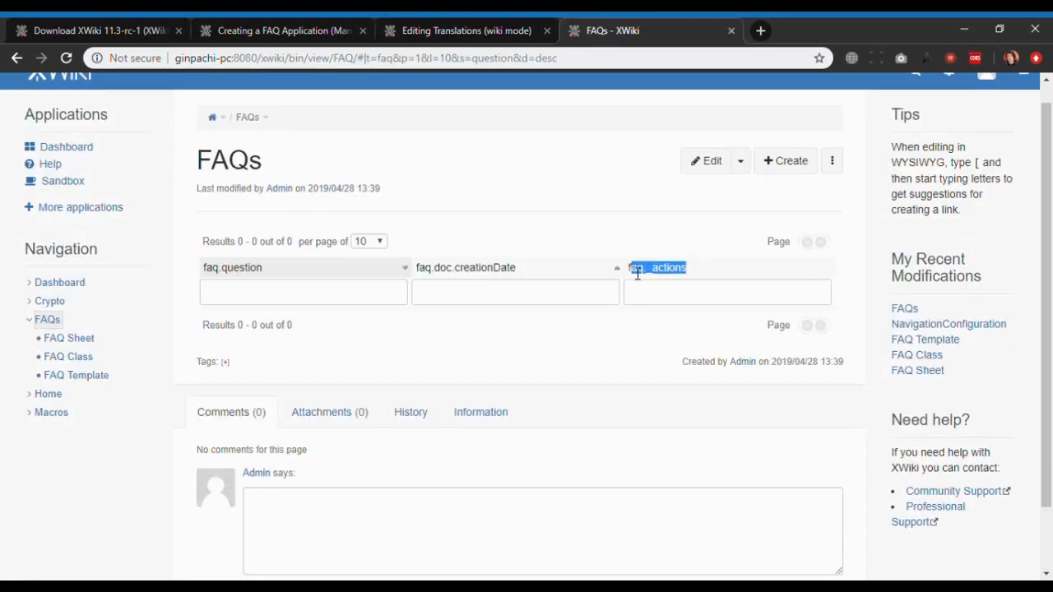
pyautogui.click(445, 31)
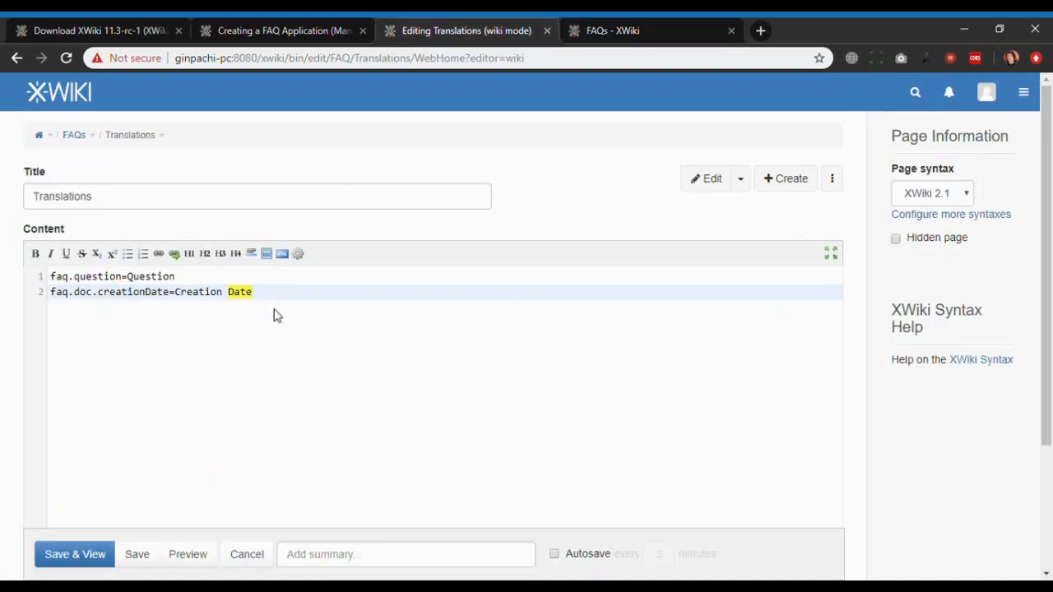
pyautogui.press('Return')
pyautogui.hotkey('ctrl', 'v')
pyautogui.write('=')
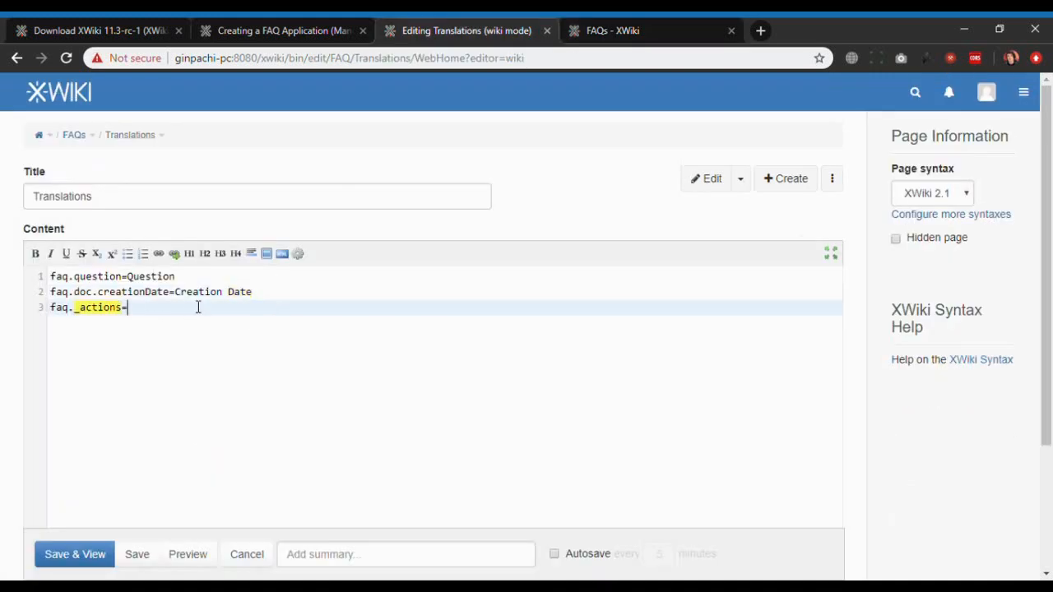
pyautogui.write('Actions')
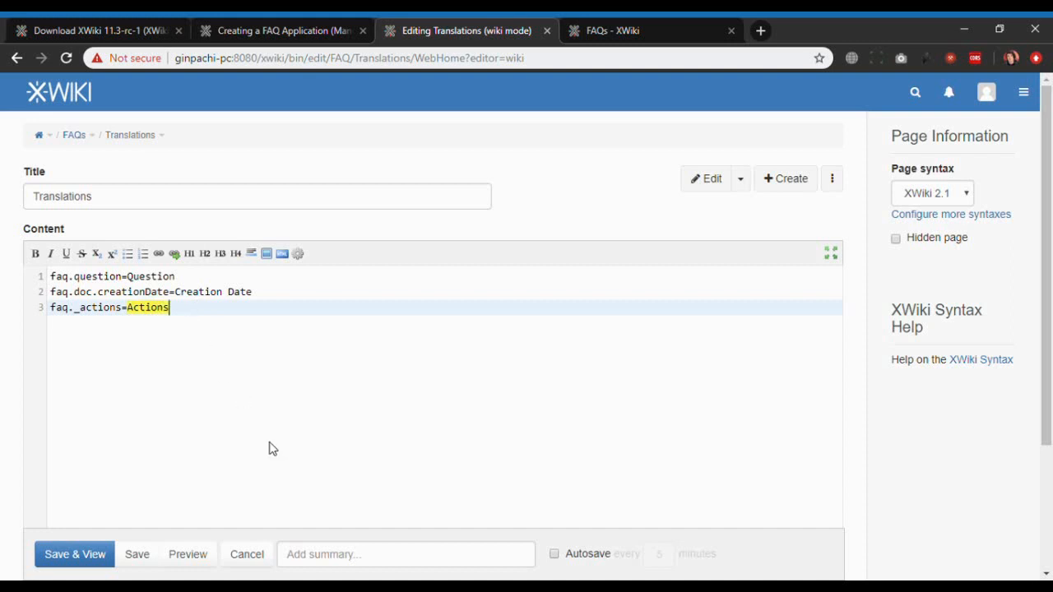
pyautogui.click(77, 555)
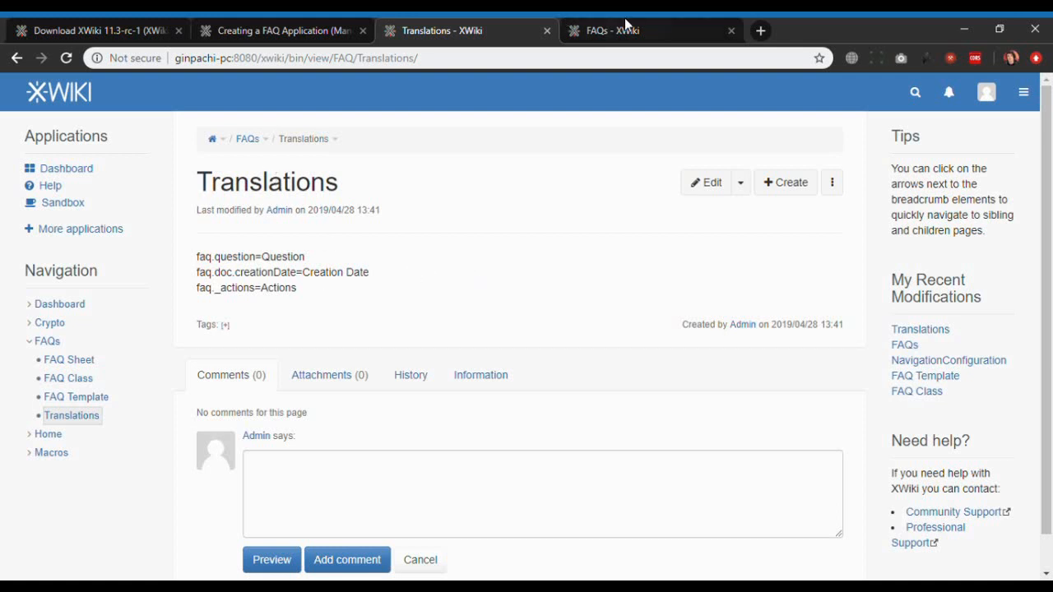
# Step: Open the Translations page in the object editor and add a TranslationDocumentClass object
pyautogui.click(743, 183)
pyautogui.click(736, 288)
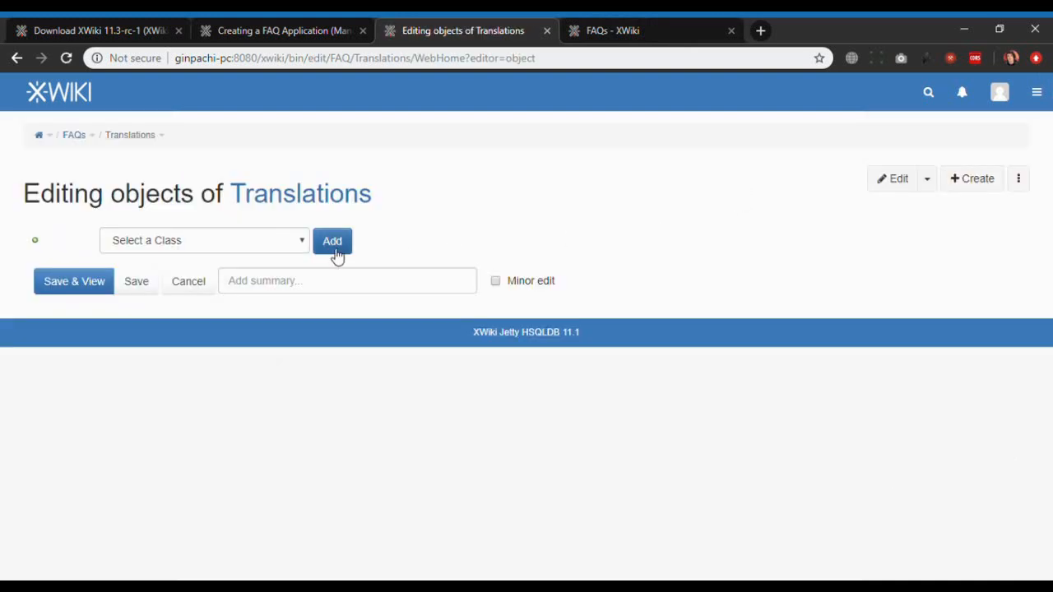
pyautogui.click(266, 239)
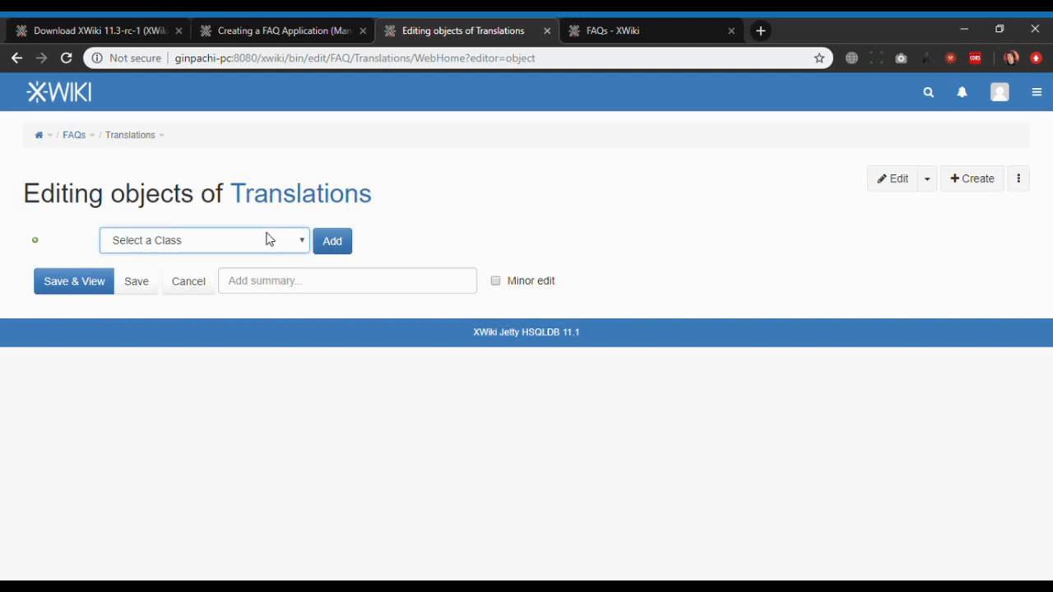
pyautogui.write('tr')
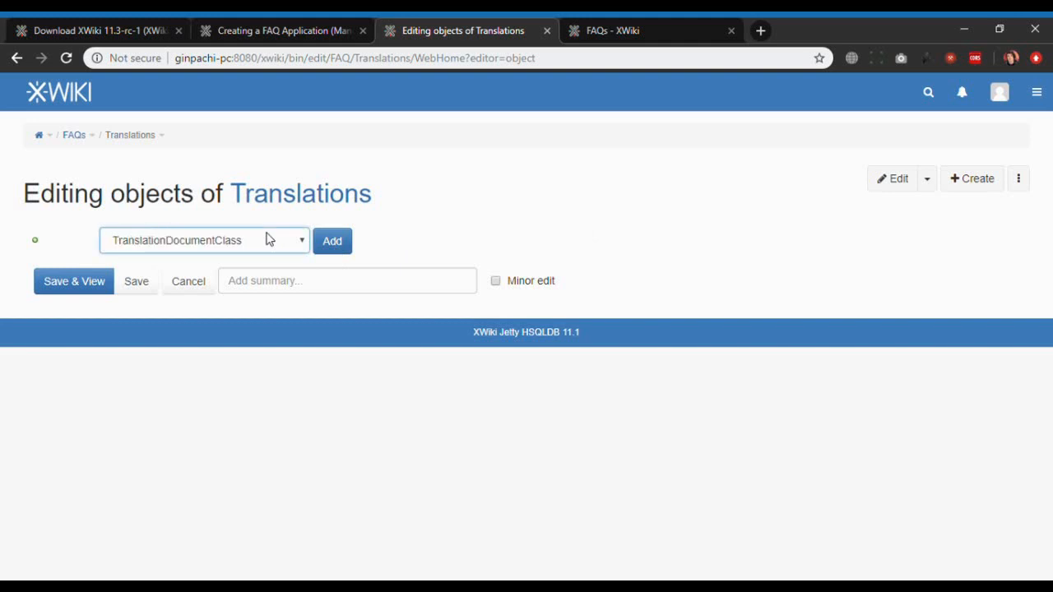
pyautogui.click(343, 242)
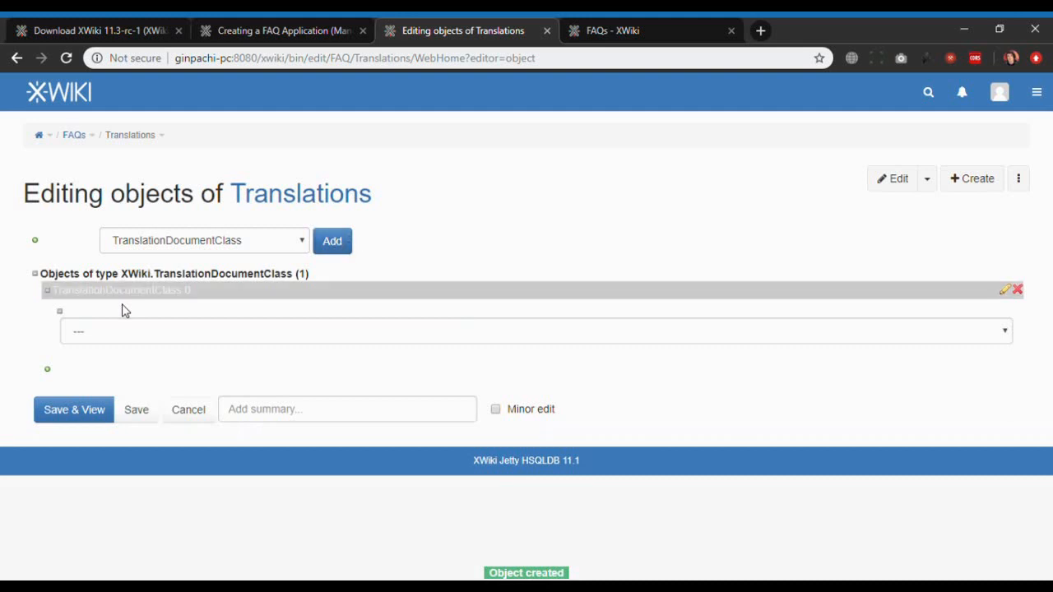
# Step: Set the TranslationDocumentClass object's Scope to Wiki, and save and view the Translations page
pyautogui.click(95, 330)
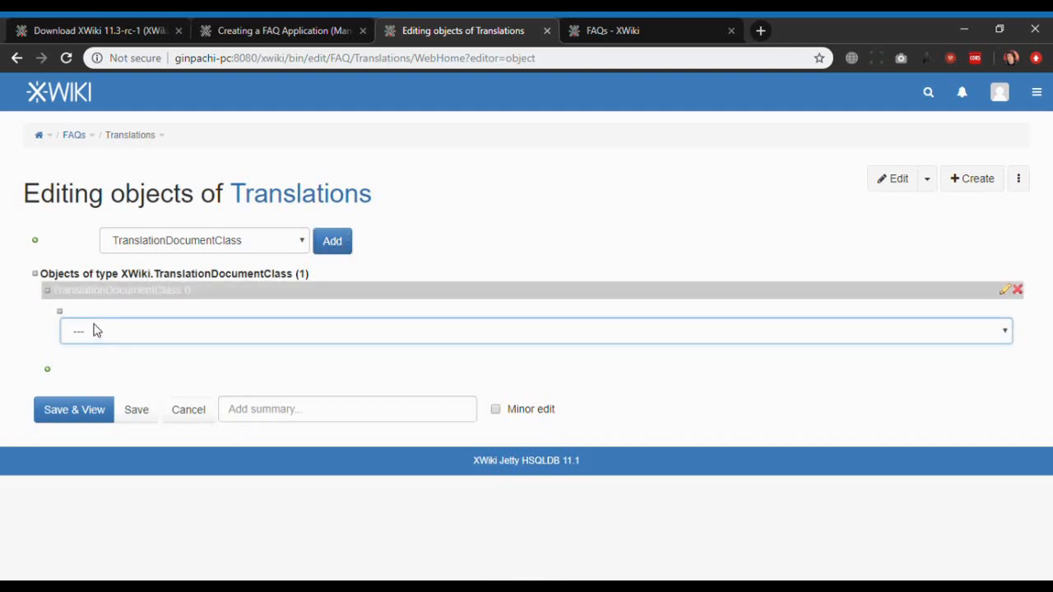
pyautogui.click(23, 309)
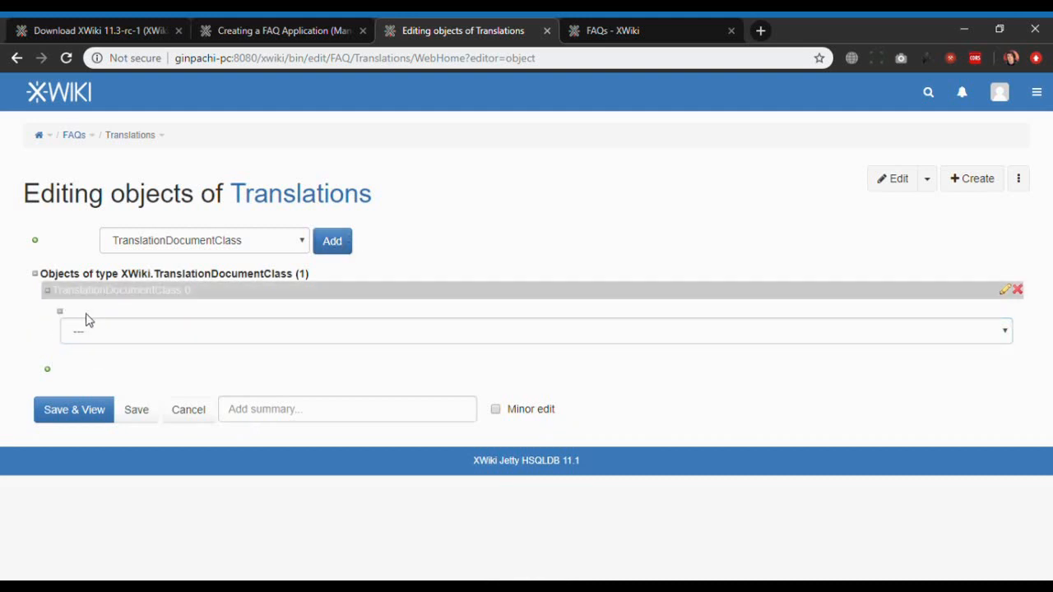
pyautogui.hotkey('ctrl', 'a')
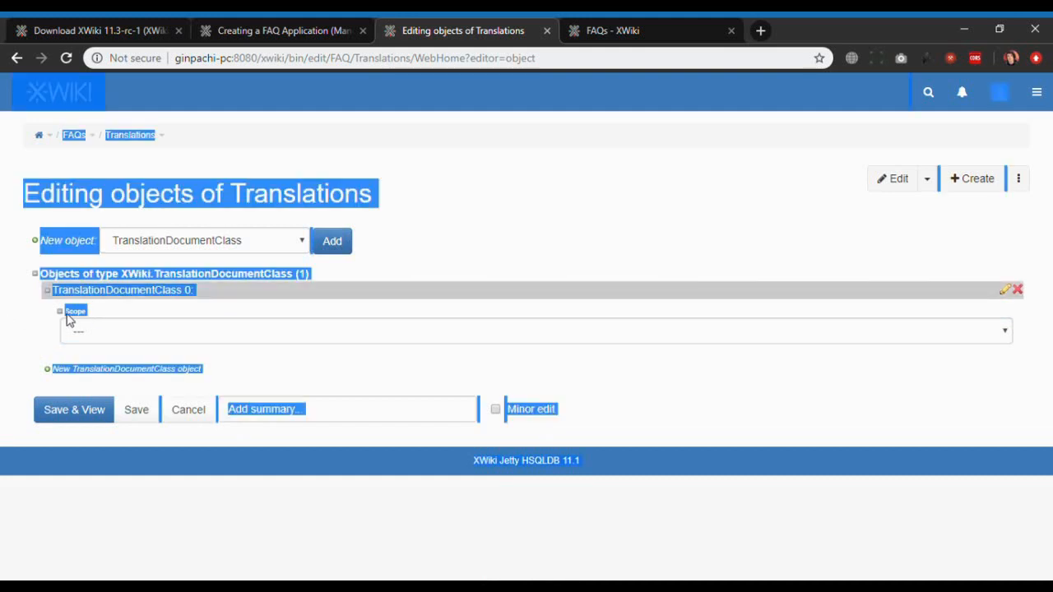
pyautogui.click(21, 325)
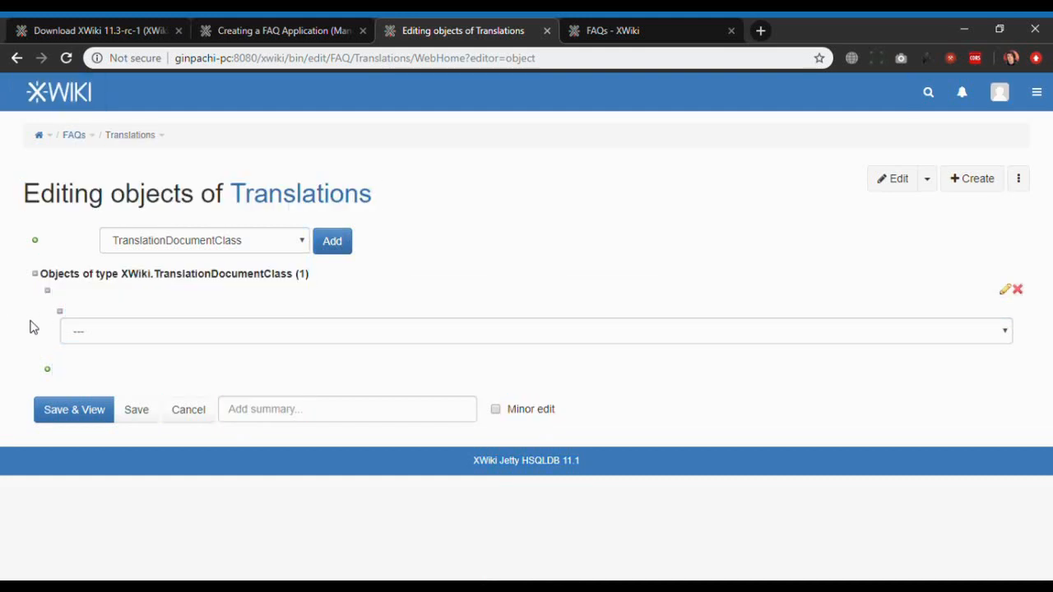
pyautogui.click(105, 341)
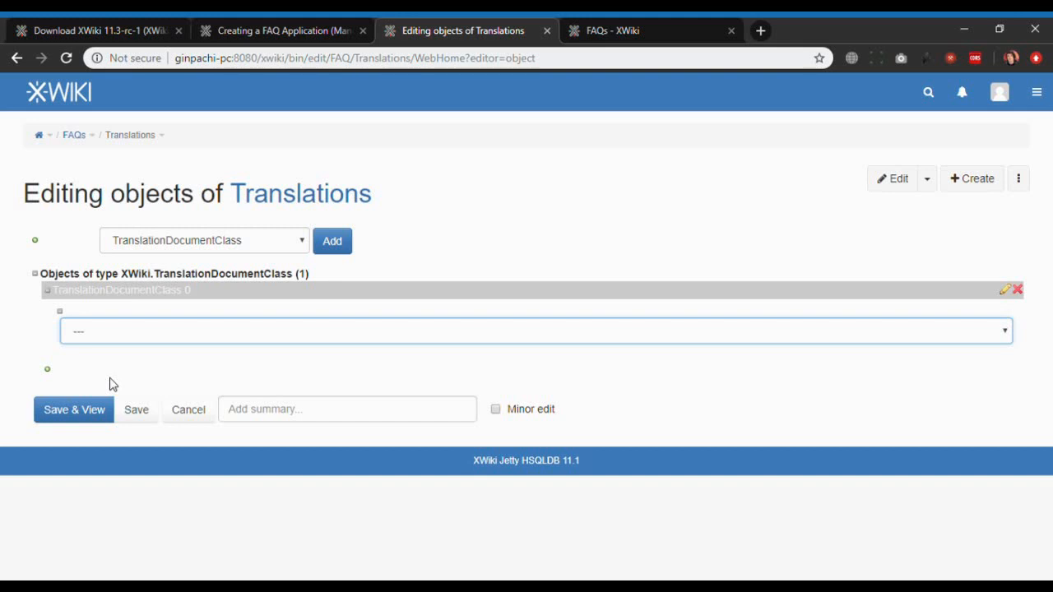
pyautogui.press('w')
pyautogui.click(87, 414)
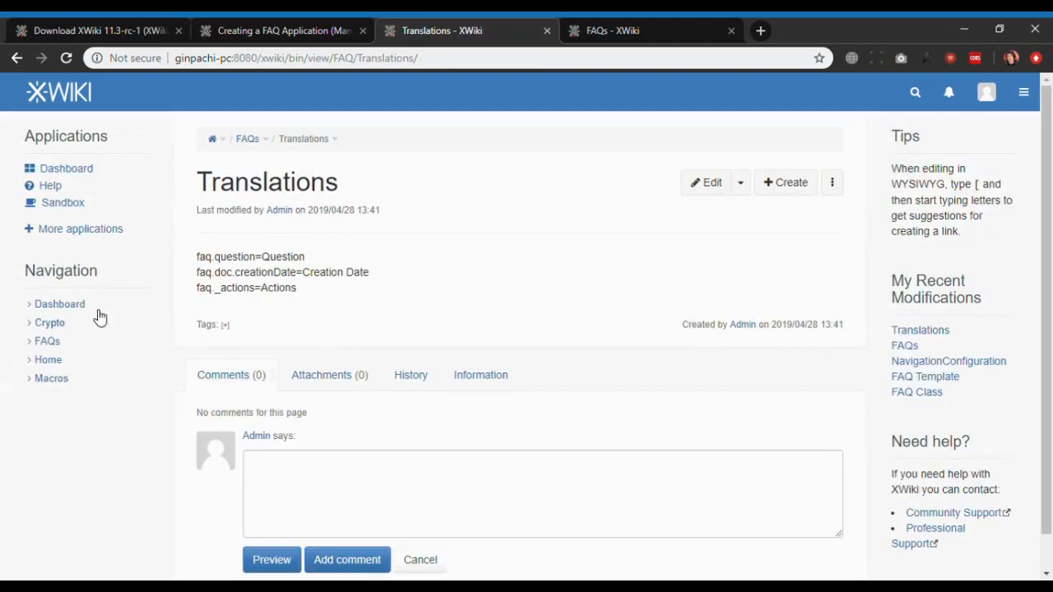
# Step: Reload the FAQs page to check the livetable's column headers, and return to the Translations page
pyautogui.click(651, 23)
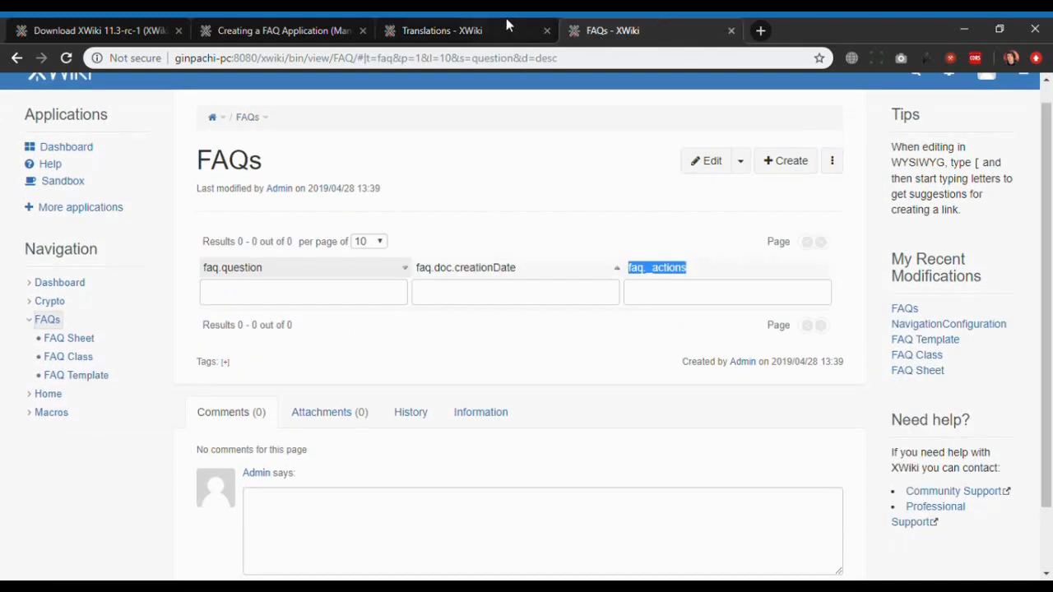
pyautogui.press('F5')
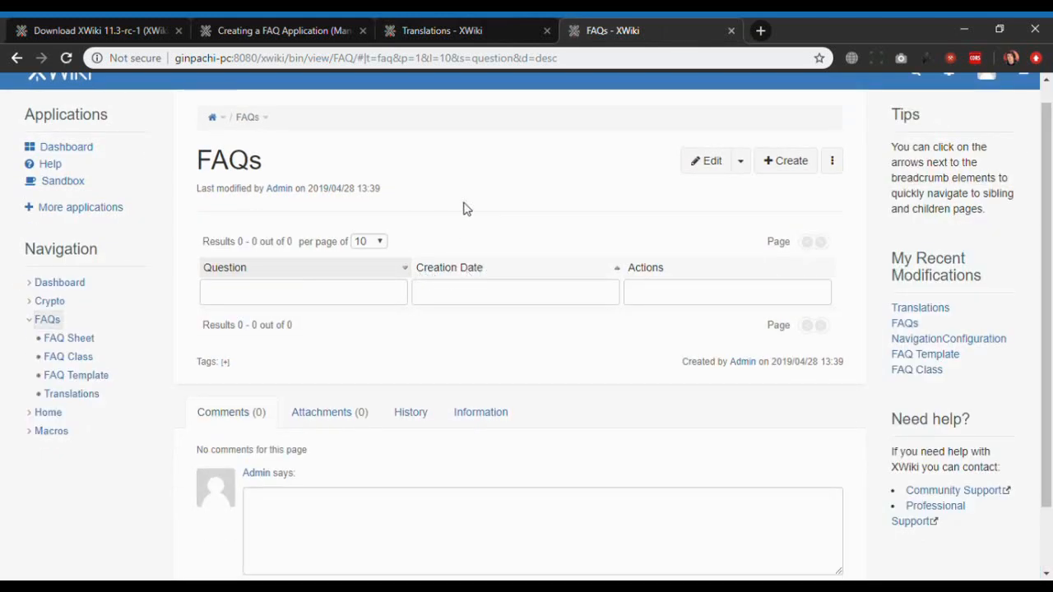
pyautogui.click(420, 30)
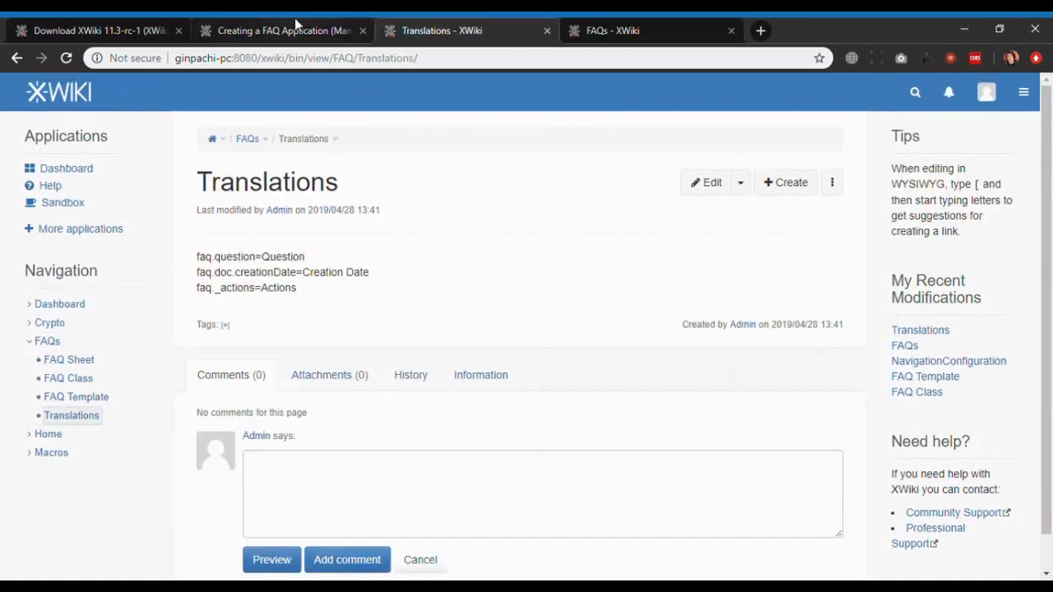
# Step: Read the tutorial's section on creating new FAQ entries, including the two creation methods and the template provider instructions
pyautogui.click(294, 22)
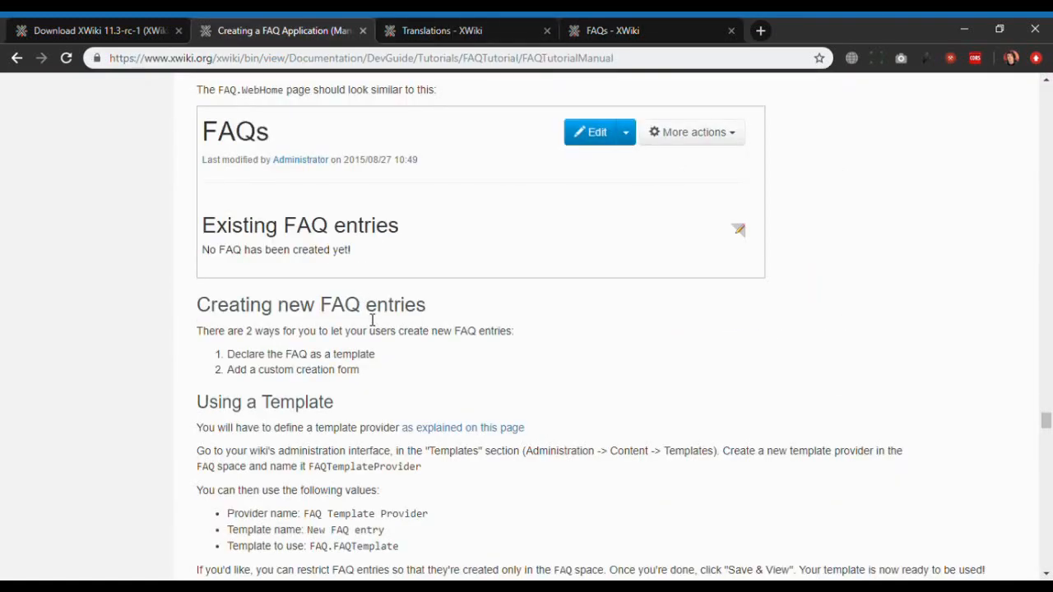
pyautogui.scroll(-1, 372, 320)
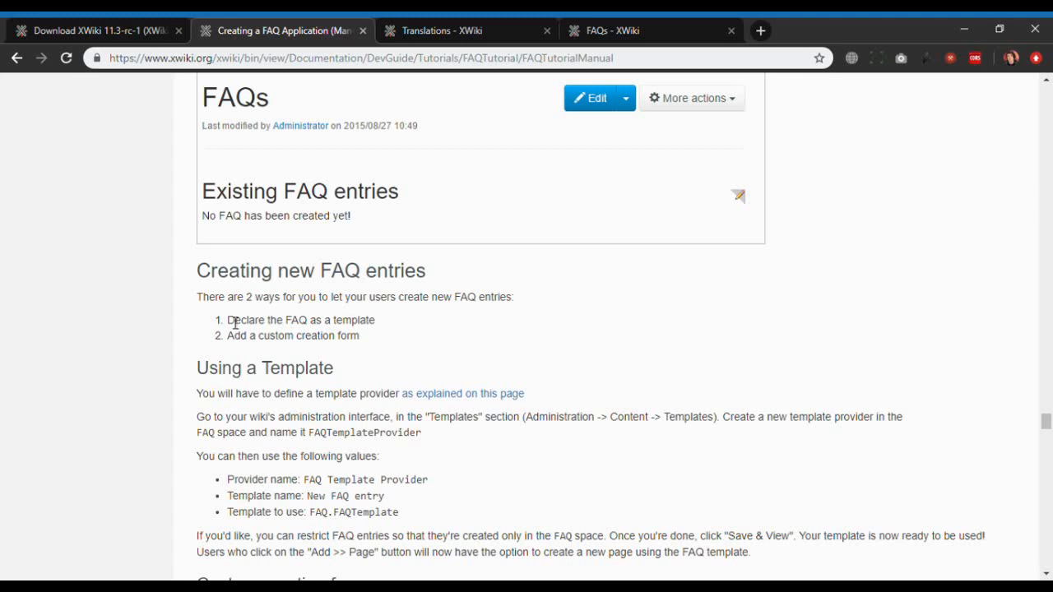
pyautogui.moveTo(235, 322)
pyautogui.mouseDown()
pyautogui.moveTo(386, 322)
pyautogui.moveTo(228, 336)
pyautogui.mouseUp()
pyautogui.click(385, 321)
pyautogui.click(365, 335)
pyautogui.moveTo(377, 321); pyautogui.dragTo(229, 319)
pyautogui.click(474, 325)
pyautogui.scroll(-1, 475, 327)
pyautogui.scroll(1, 474, 328)
pyautogui.scroll(-1, 474, 328)
pyautogui.scroll(1, 474, 327)
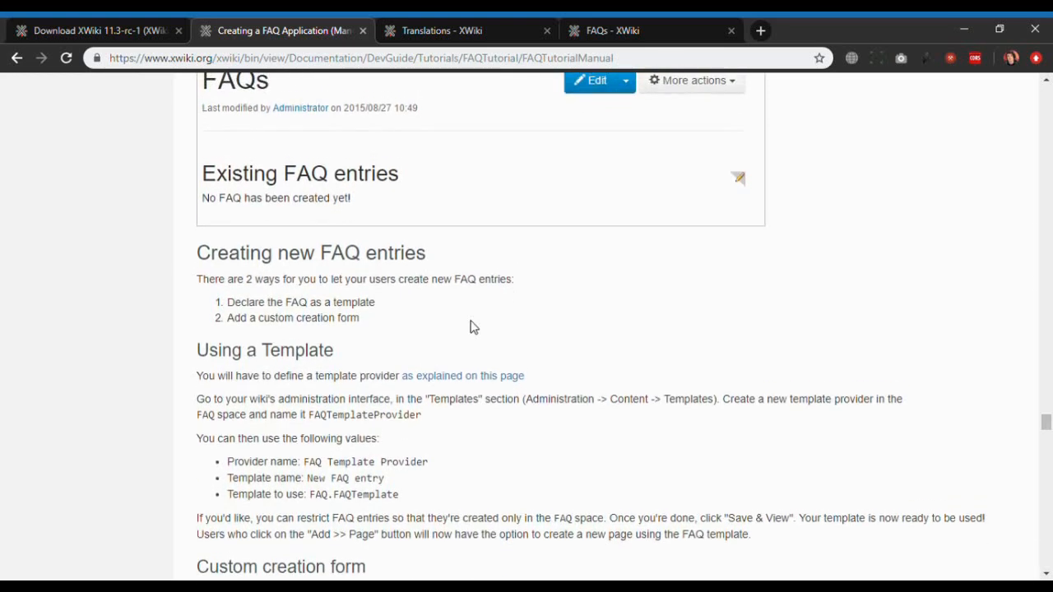
pyautogui.scroll(-1, 280, 360)
pyautogui.scroll(1, 278, 362)
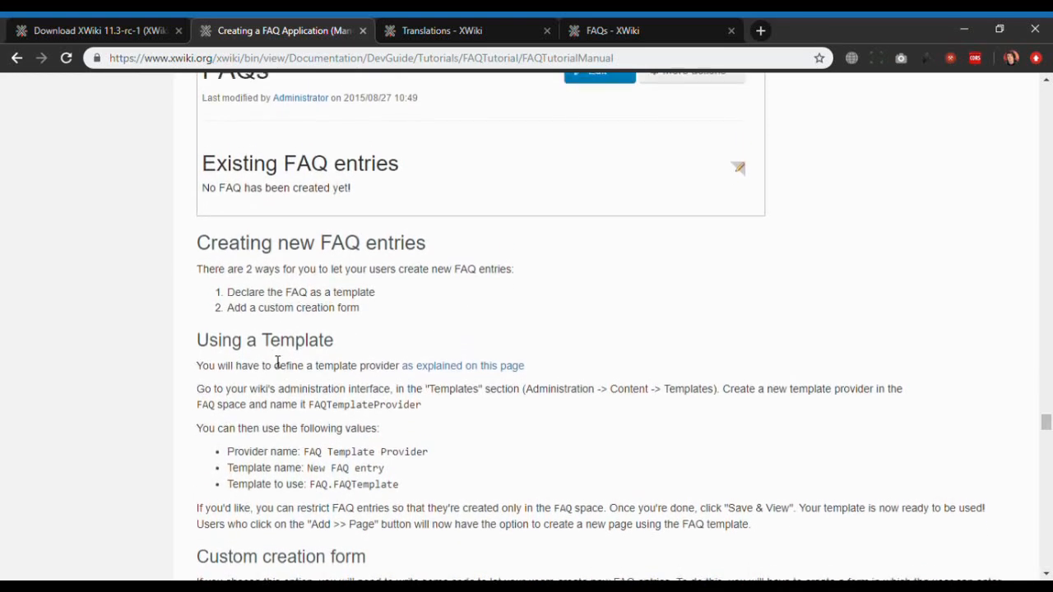
# Step: Open the wiki's global administration and go to the Page Templates settings under Content
pyautogui.click(513, 25)
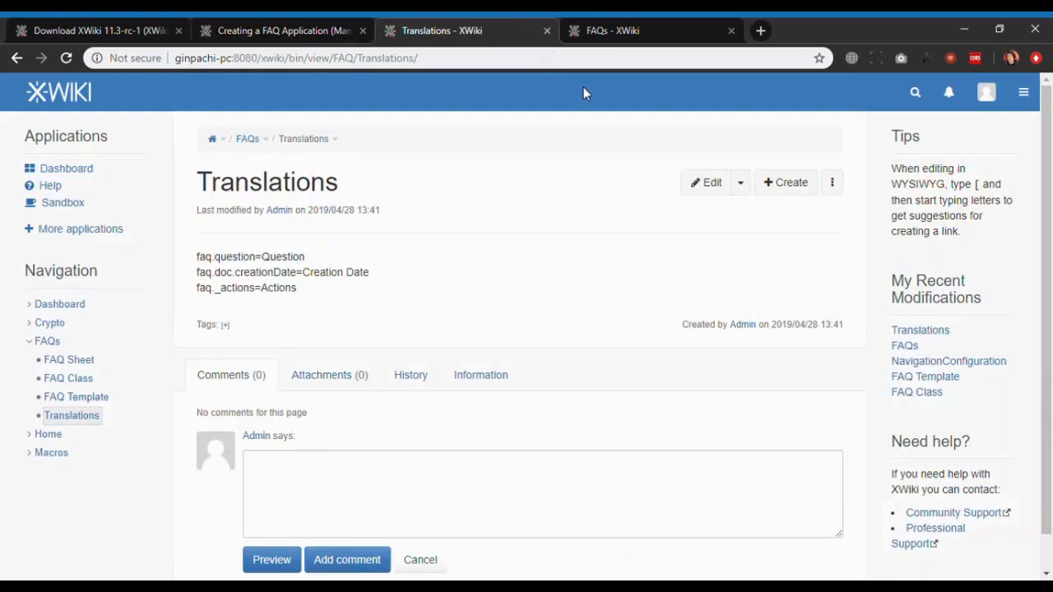
pyautogui.click(1024, 90)
pyautogui.click(885, 205)
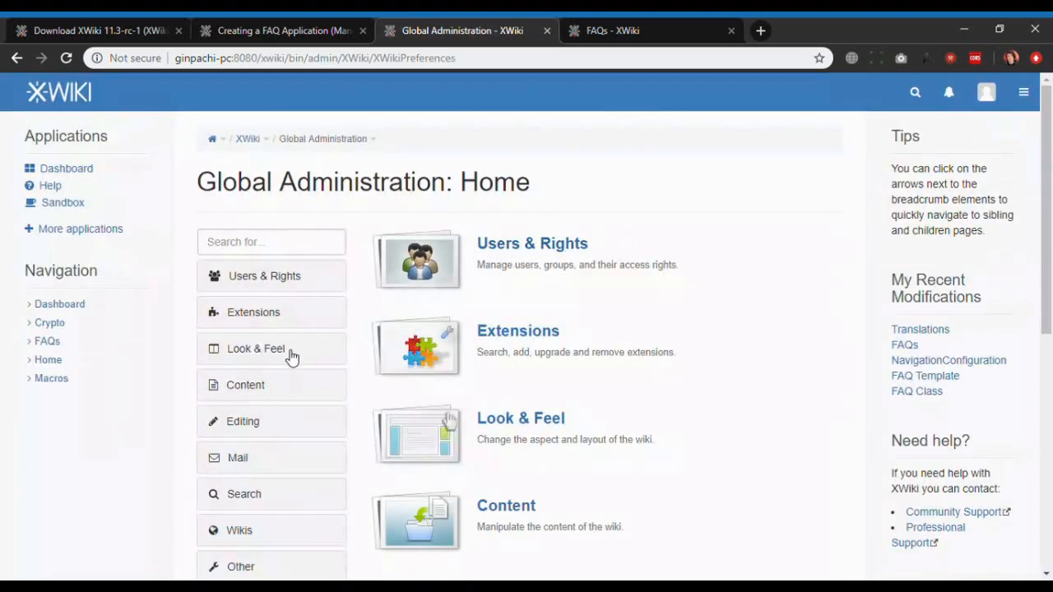
pyautogui.click(257, 388)
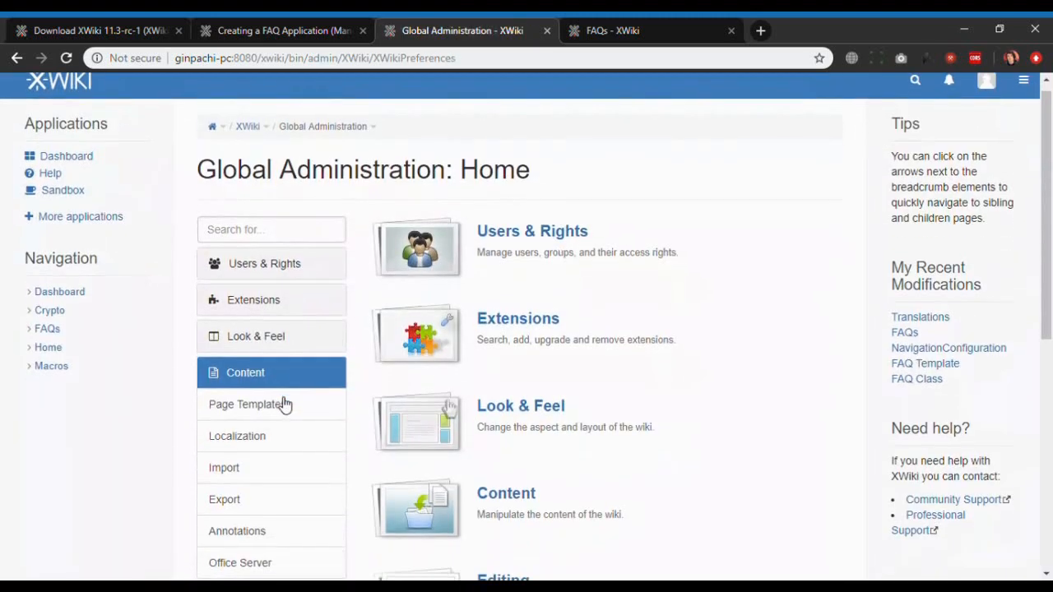
pyautogui.click(265, 403)
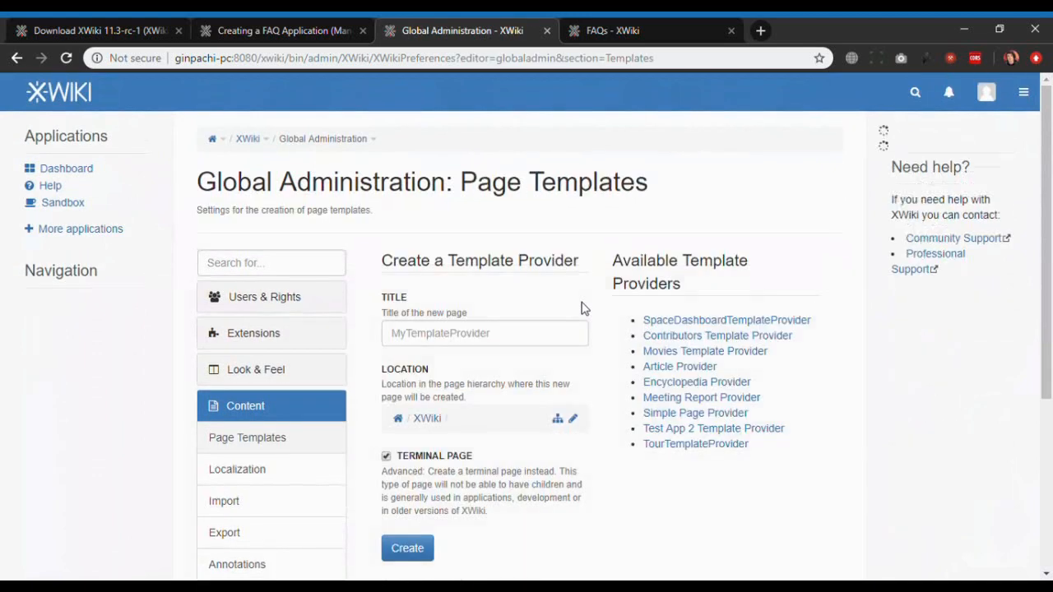
# Step: Create a template provider page titled FAQTemplateProvider with FAQ as its parent
pyautogui.click(467, 342)
pyautogui.write('FAQTemplateProvider')
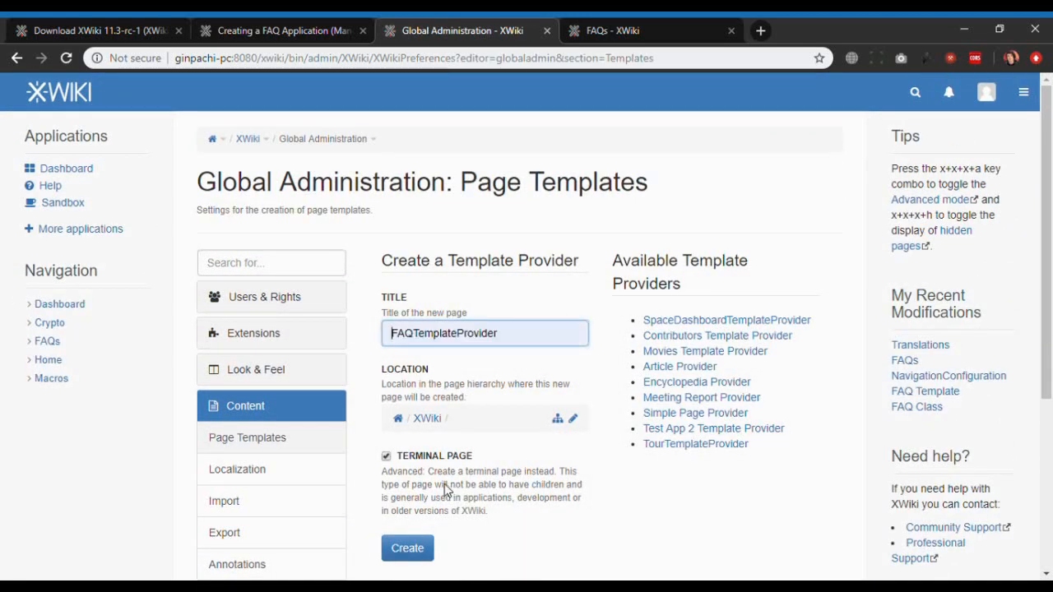
pyautogui.click(574, 419)
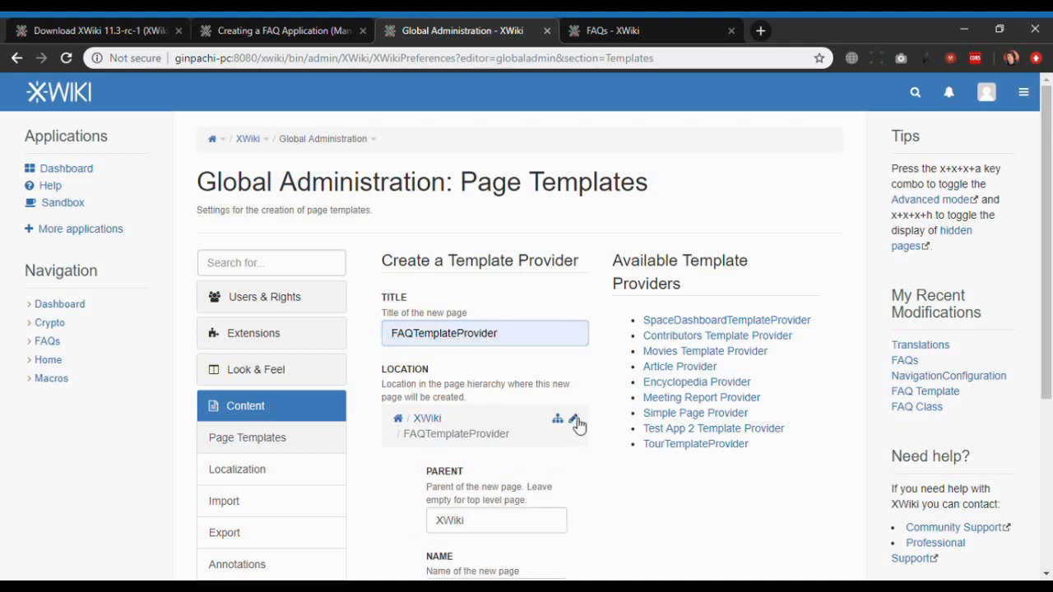
pyautogui.scroll(-3, 475, 407)
pyautogui.doubleClick(474, 404)
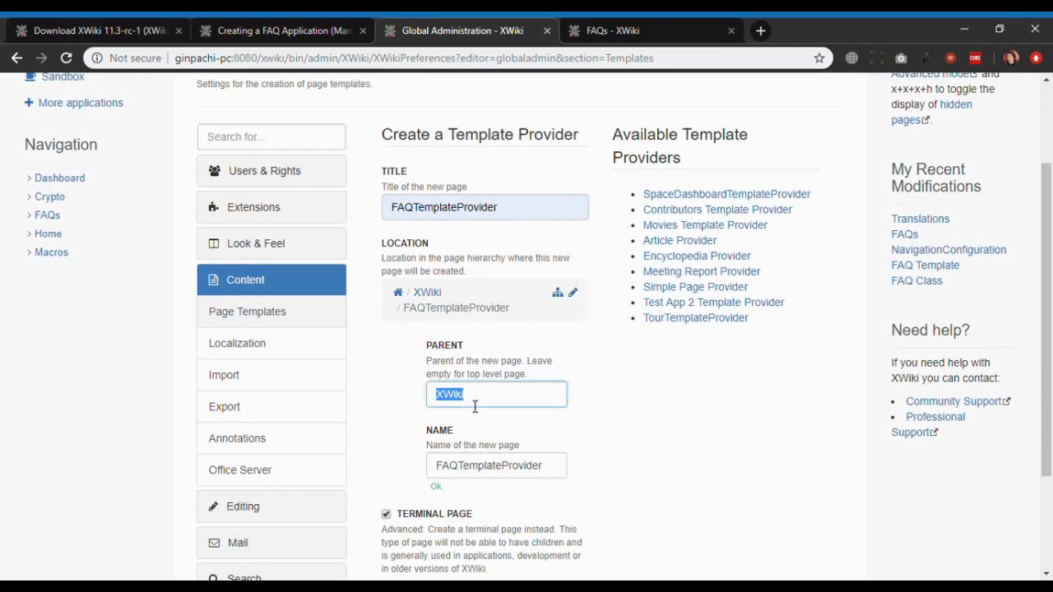
pyautogui.write('FAQ')
pyautogui.scroll(-1, 636, 412)
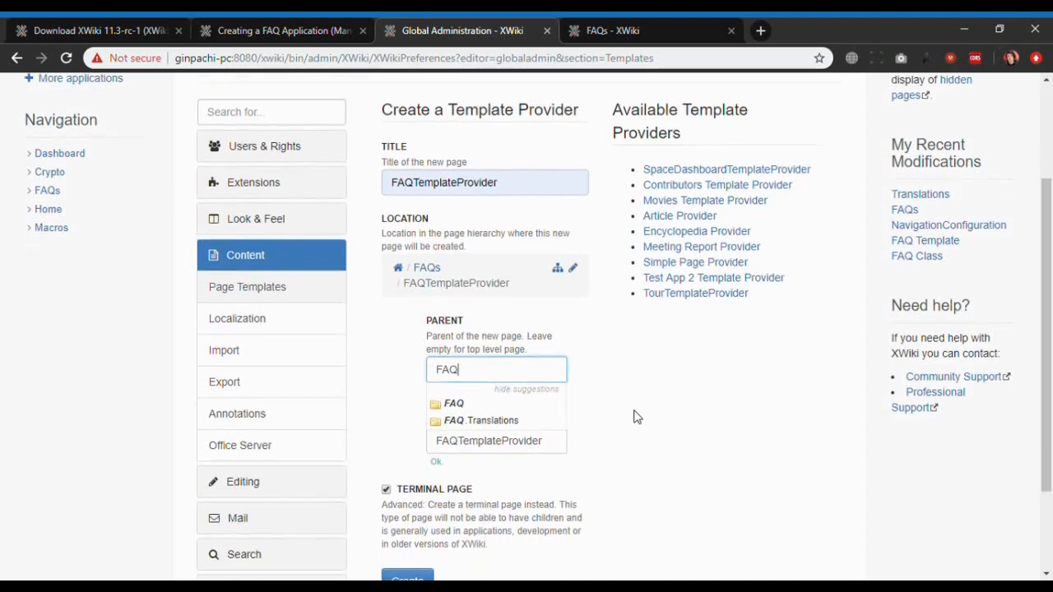
pyautogui.click(498, 400)
pyautogui.scroll(-2, 463, 483)
pyautogui.click(414, 473)
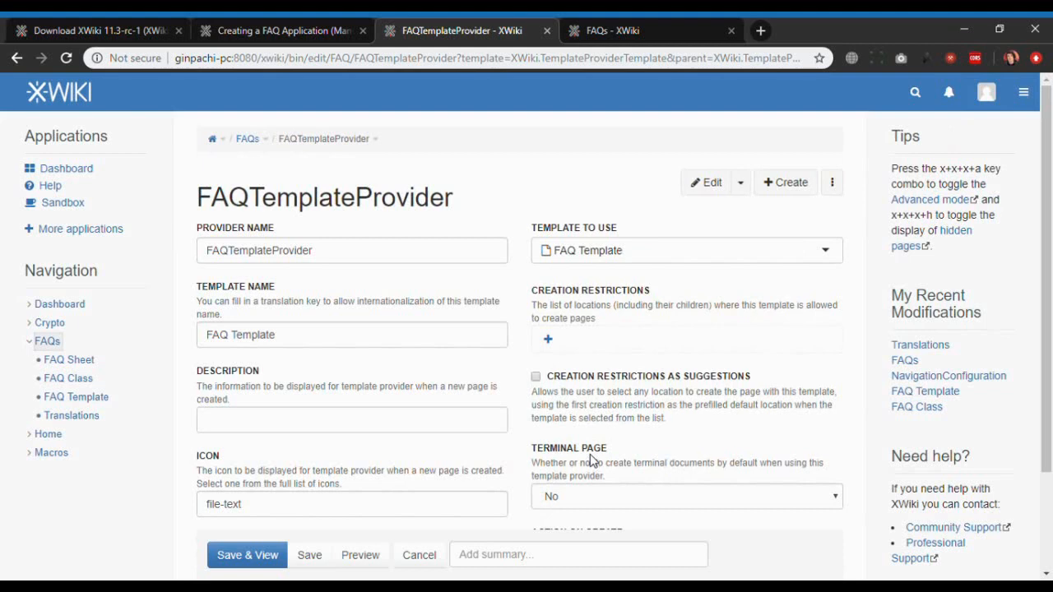
# Step: Set the provider's template to use to FAQ Template, and save and view the FAQTemplateProvider page
pyautogui.click(567, 259)
pyautogui.click(582, 257)
pyautogui.click(581, 257)
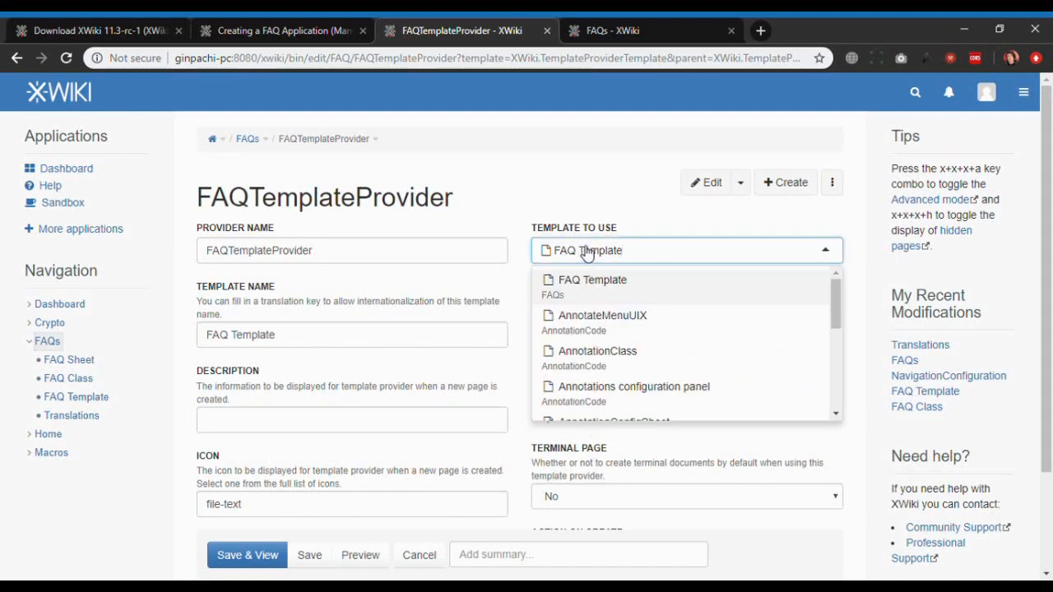
pyautogui.click(597, 285)
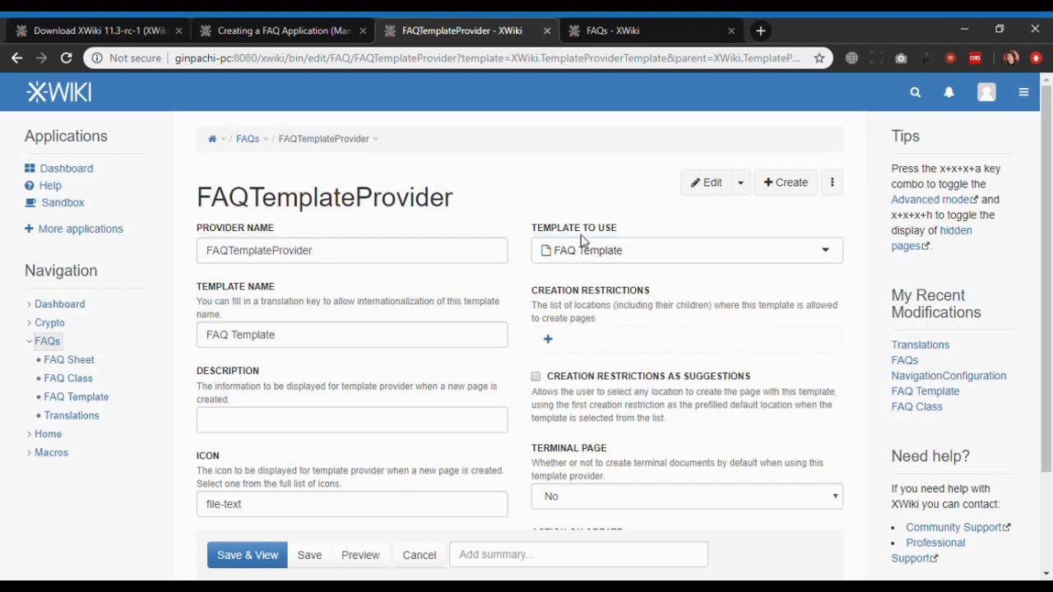
pyautogui.scroll(-1, 499, 225)
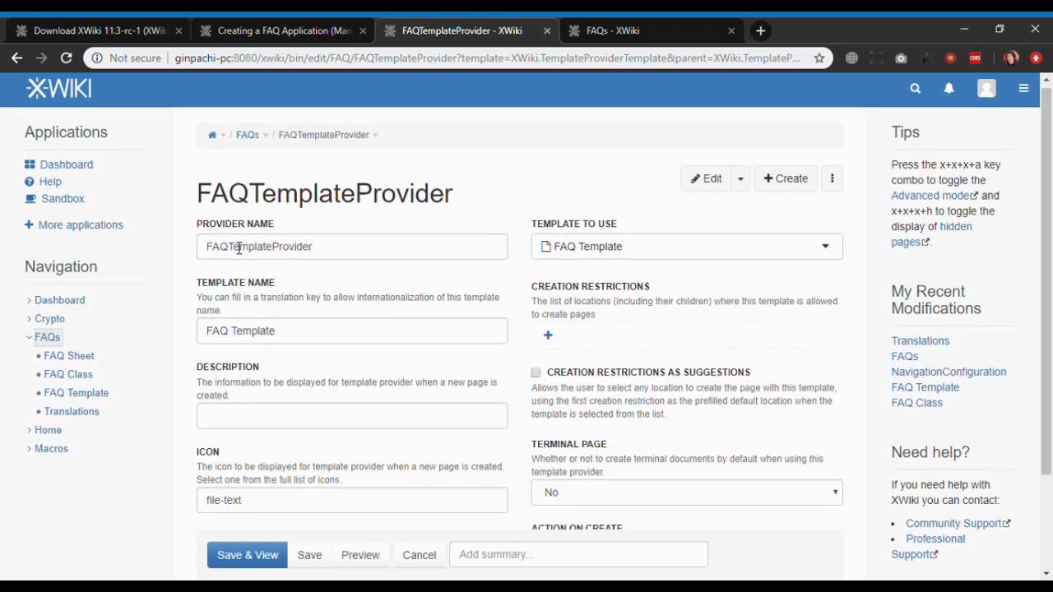
pyautogui.scroll(-1, 301, 308)
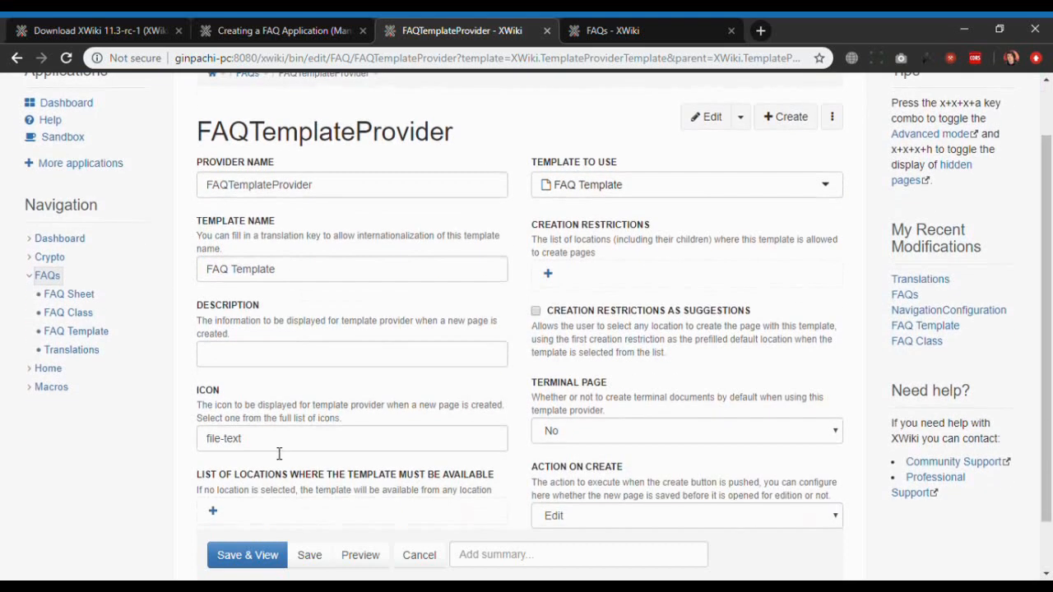
pyautogui.click(251, 553)
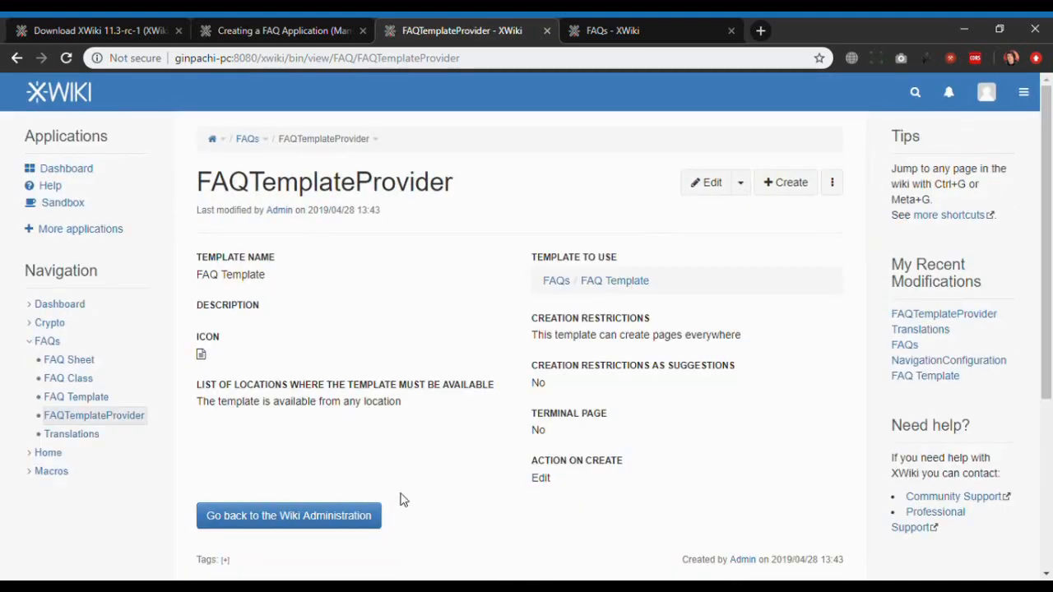
pyautogui.doubleClick(293, 192)
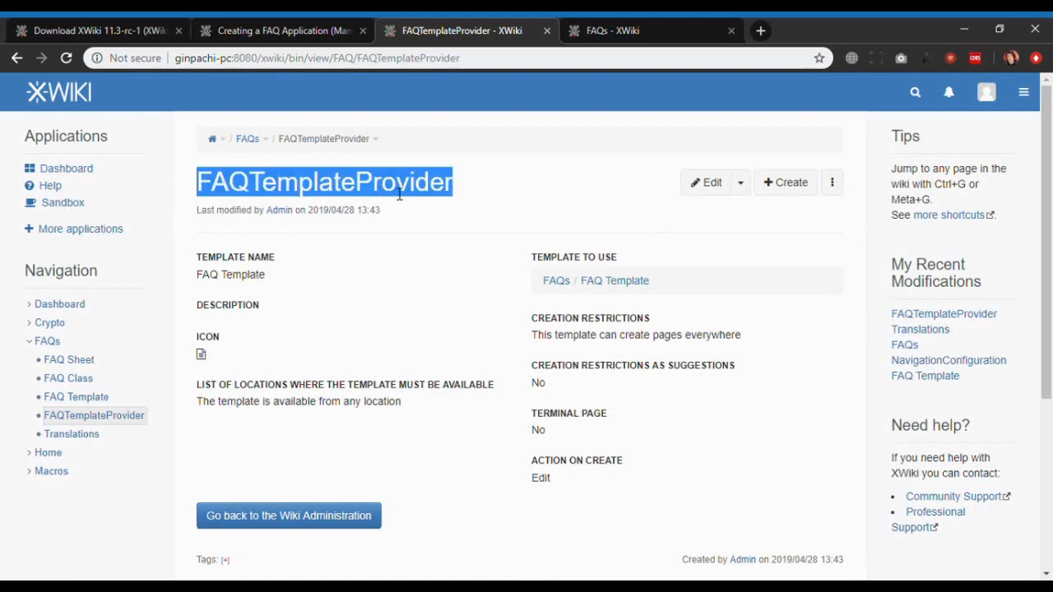
pyautogui.click(404, 194)
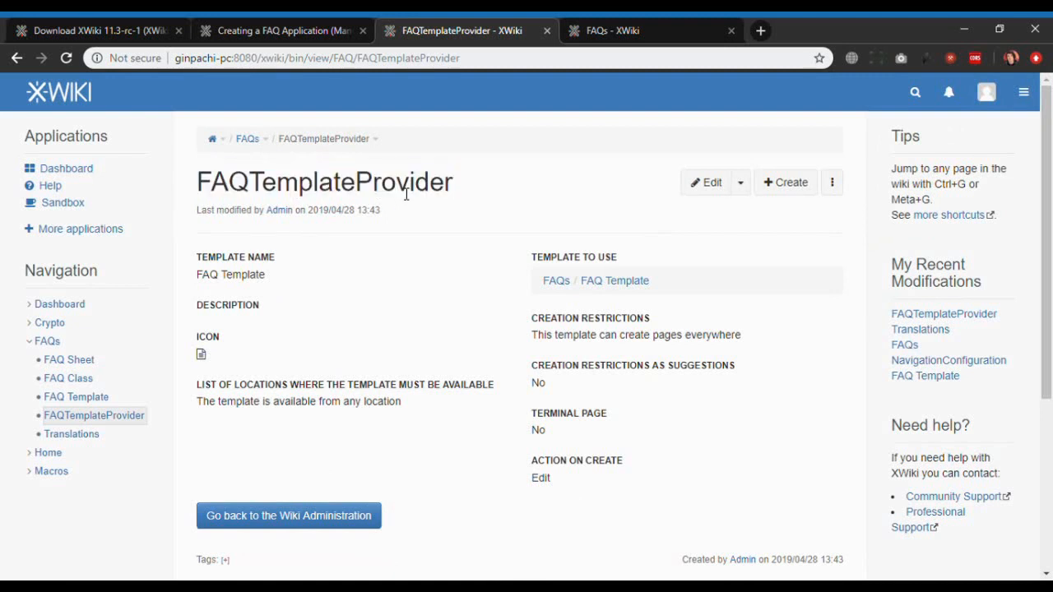
# Step: Create a page titled "Our First Question" under FAQs, using the FAQ Template page type
pyautogui.click(257, 144)
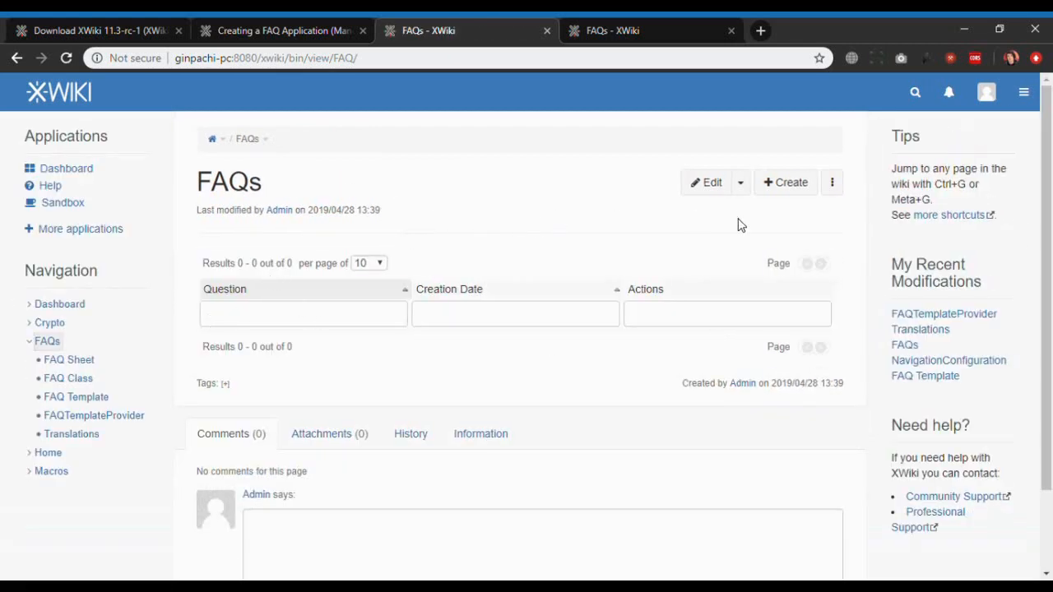
pyautogui.click(777, 183)
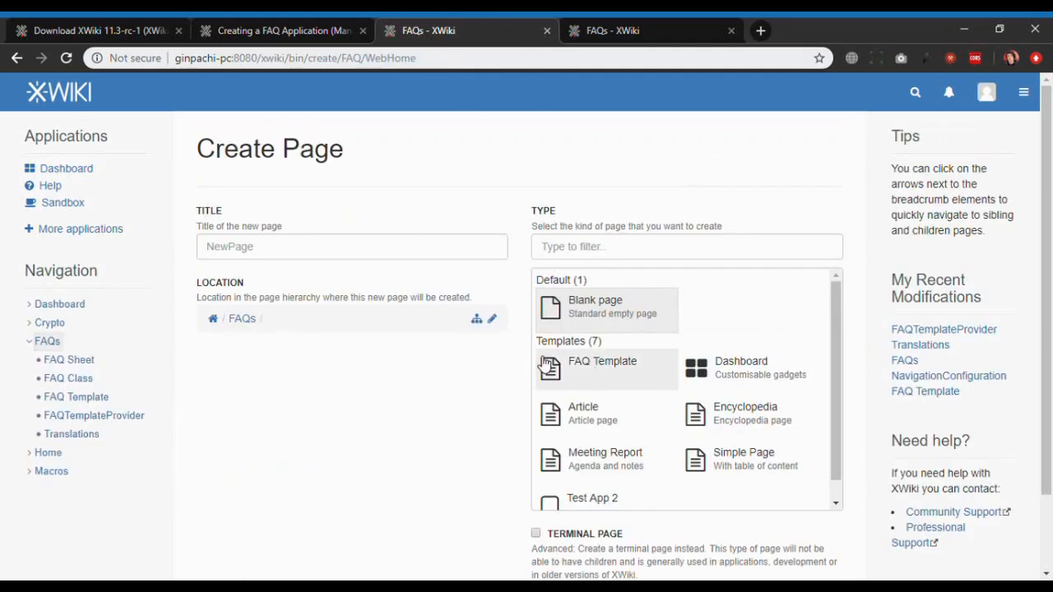
pyautogui.click(611, 380)
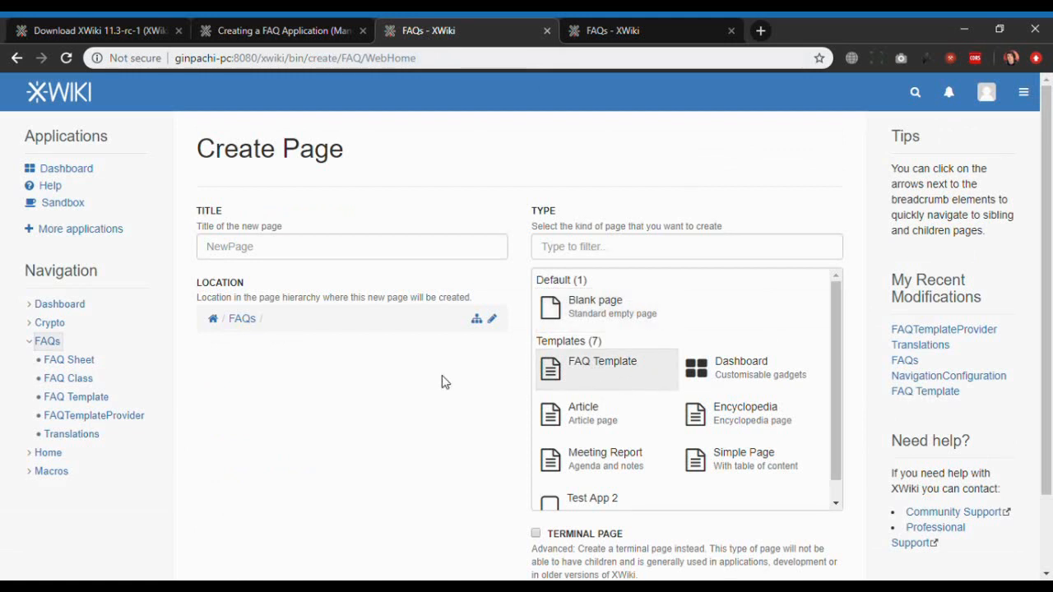
pyautogui.click(312, 253)
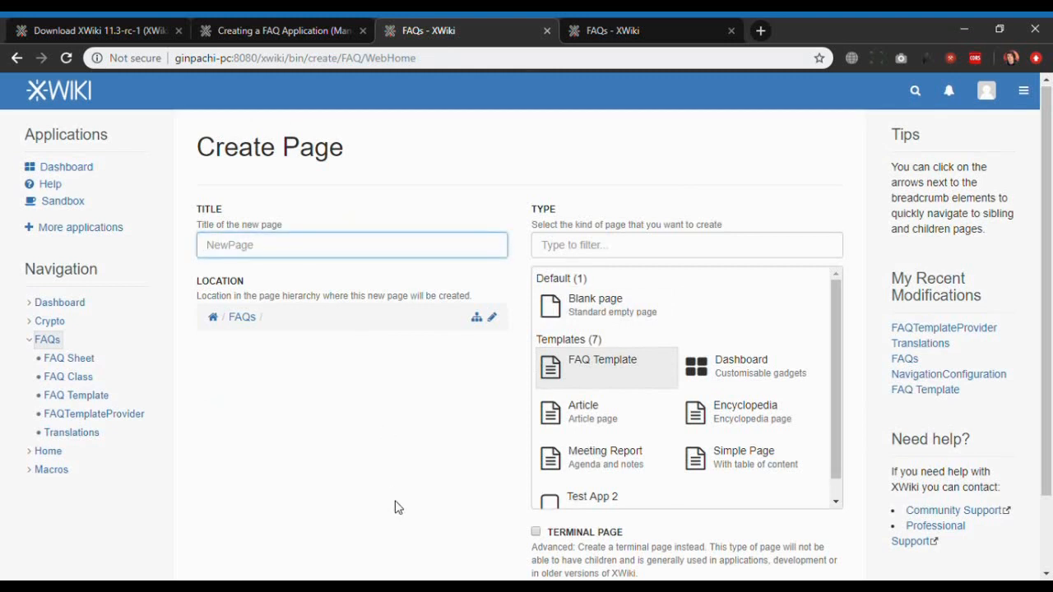
pyautogui.write('Our Firs')
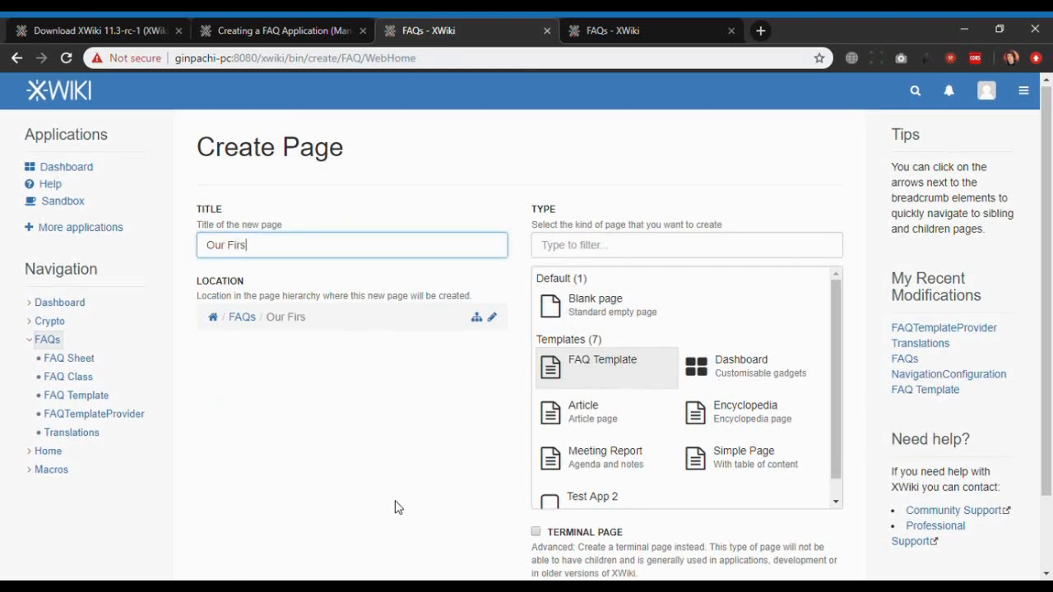
pyautogui.write('t Question')
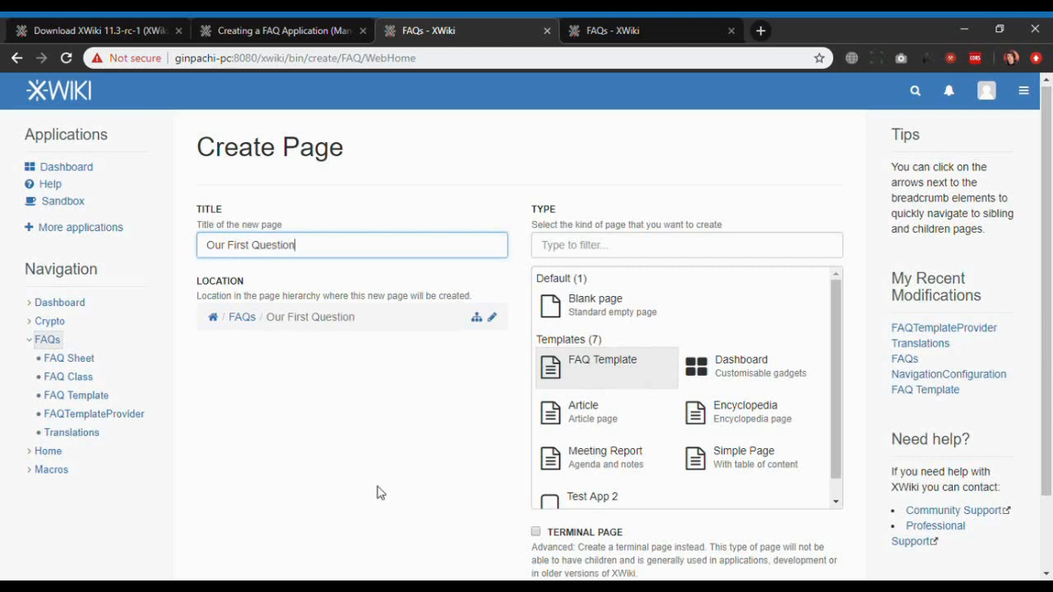
pyautogui.scroll(-1, 290, 355)
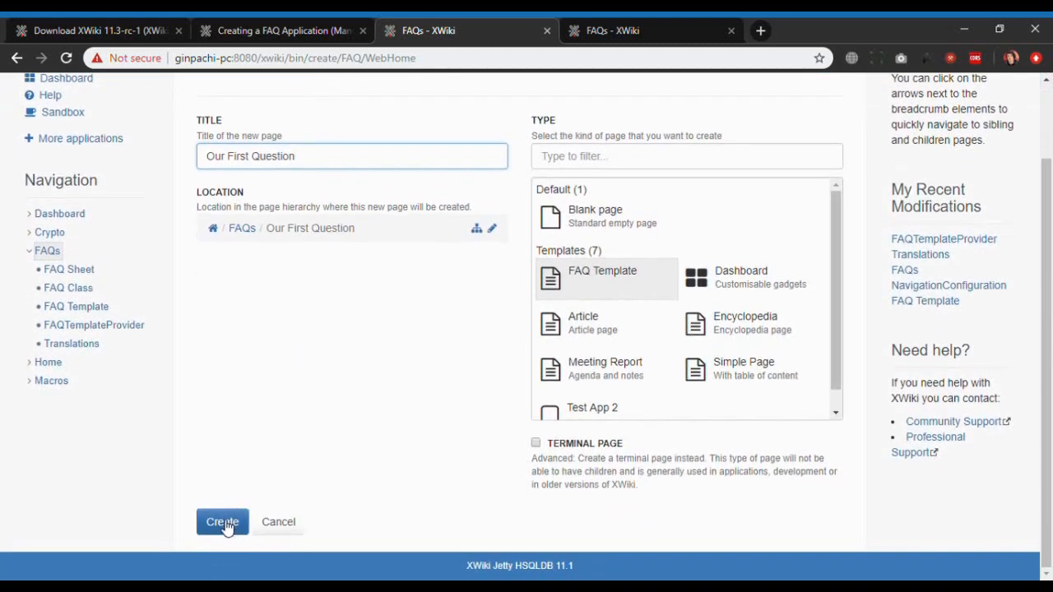
pyautogui.click(221, 521)
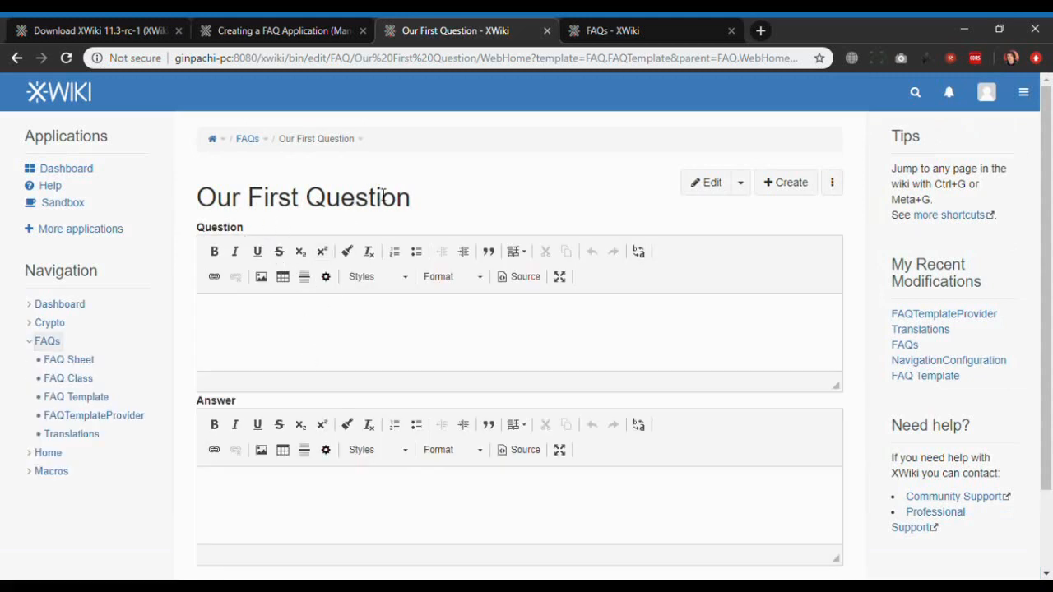
# Step: Enter the question "This is my first question. How did we do?" and the answer "This is the answer to the question.", and save and view
pyautogui.scroll(-1, 482, 204)
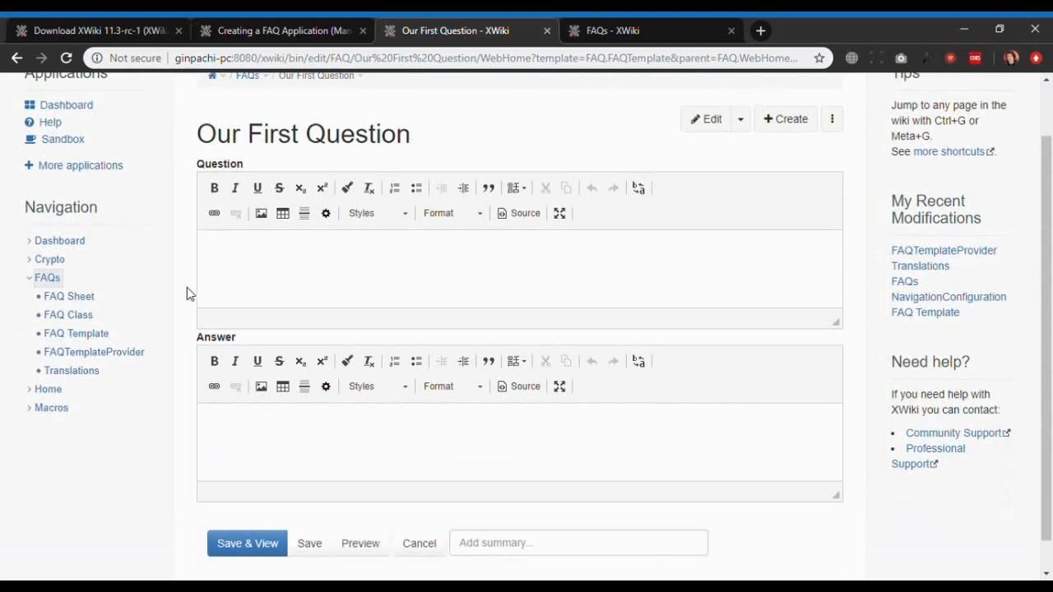
pyautogui.scroll(-1, 184, 292)
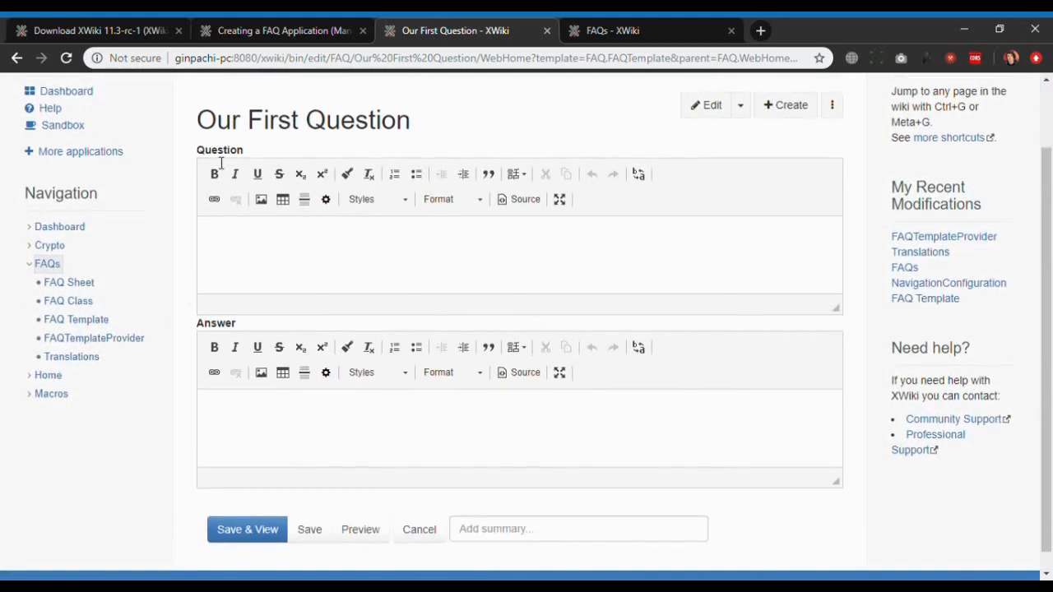
pyautogui.click(247, 265)
pyautogui.write('This is m')
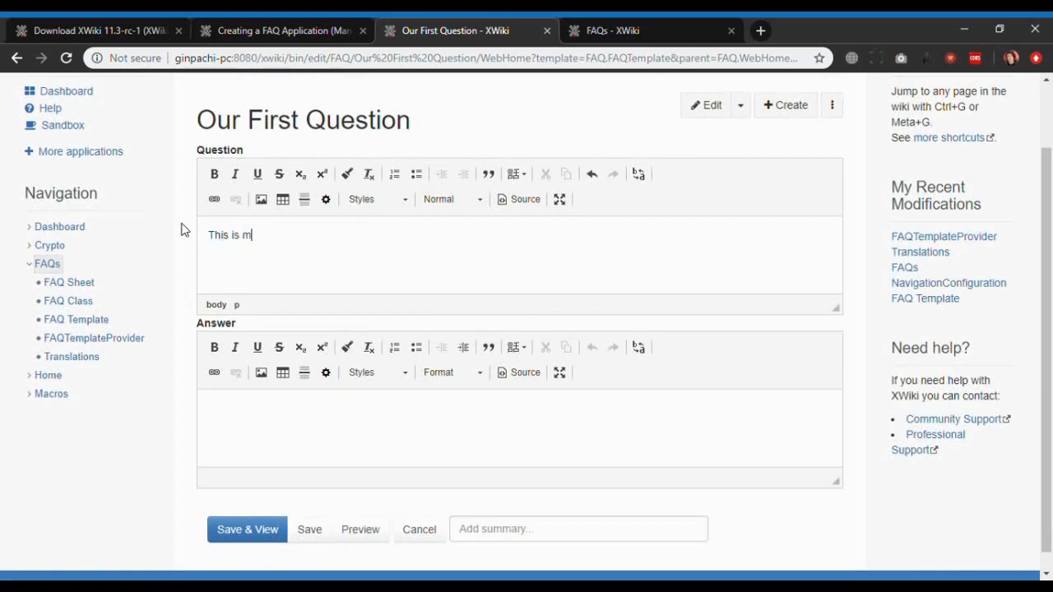
pyautogui.write('y first question. How did we do?')
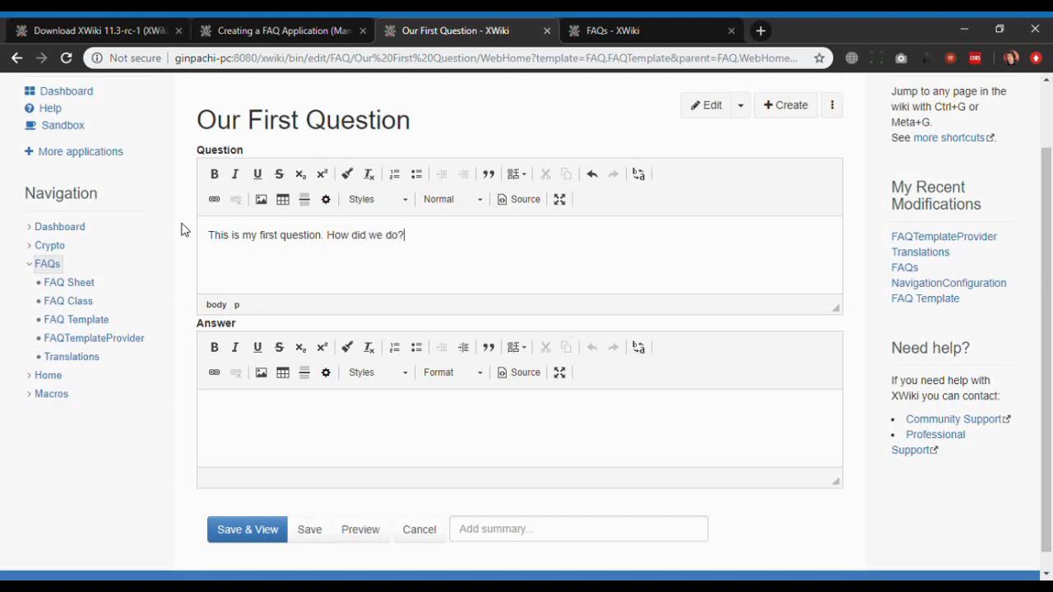
pyautogui.click(264, 430)
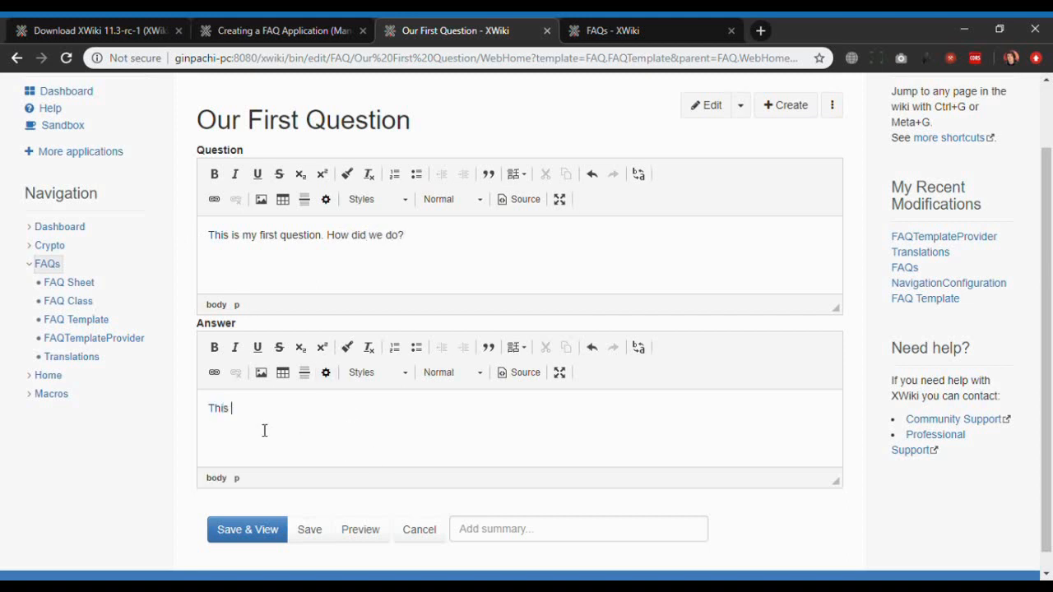
pyautogui.write('This is the answer to the question.')
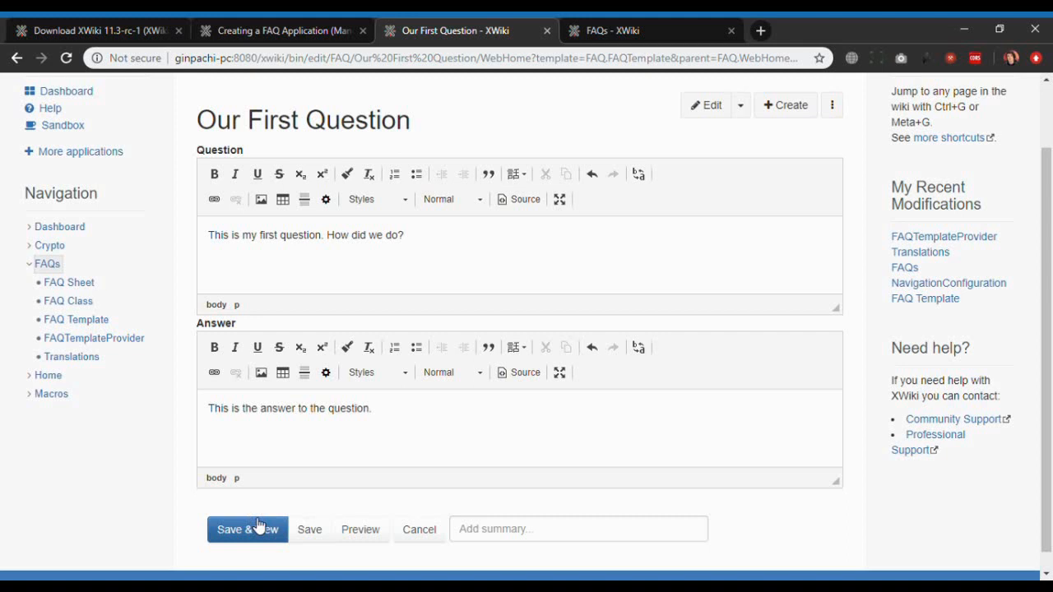
pyautogui.click(259, 525)
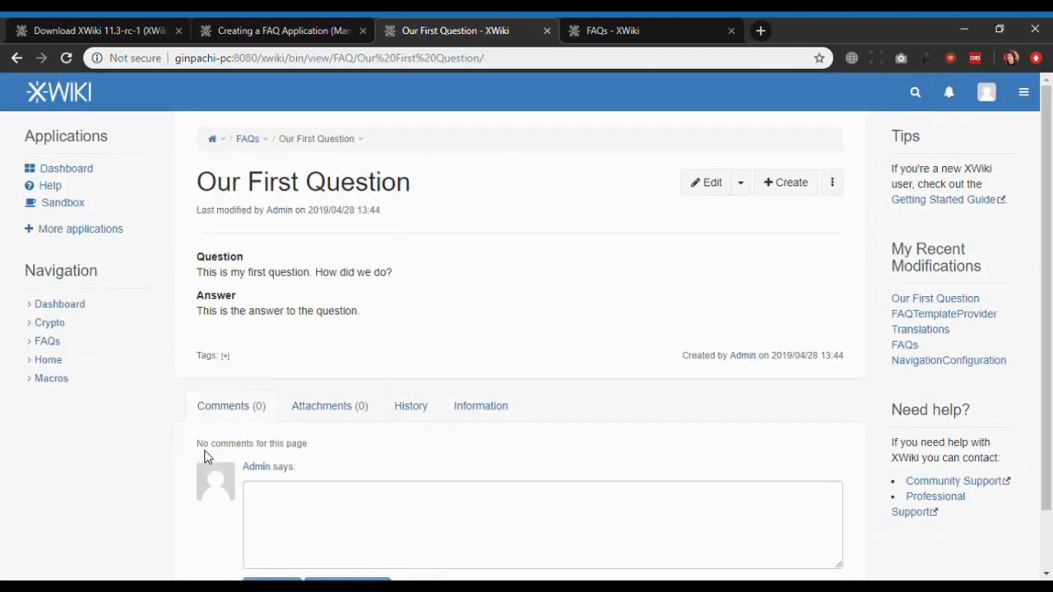
# Step: Review the saved entry's question and answer, and go to the FAQs page to check its livetable listing and filters
pyautogui.moveTo(209, 262); pyautogui.dragTo(393, 313)
pyautogui.click(387, 325)
pyautogui.click(202, 246)
pyautogui.click(389, 316)
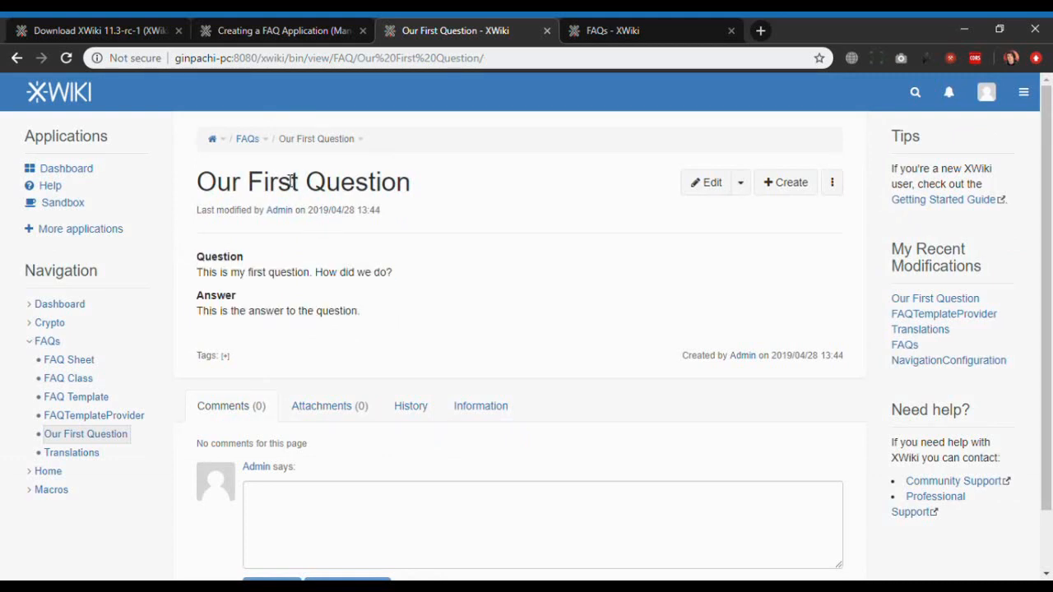
pyautogui.click(257, 149)
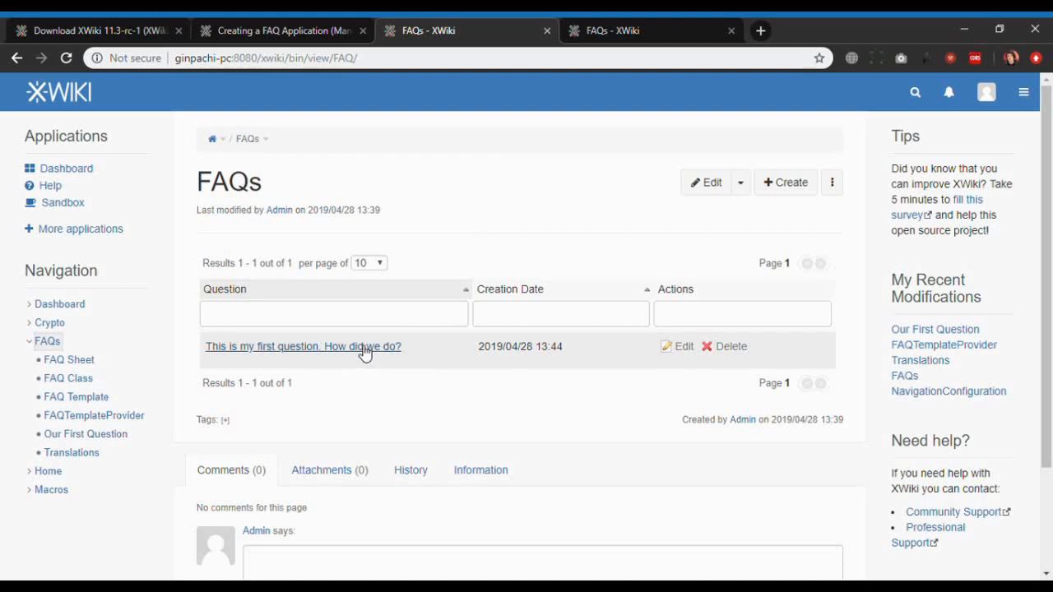
pyautogui.scroll(-1, 536, 136)
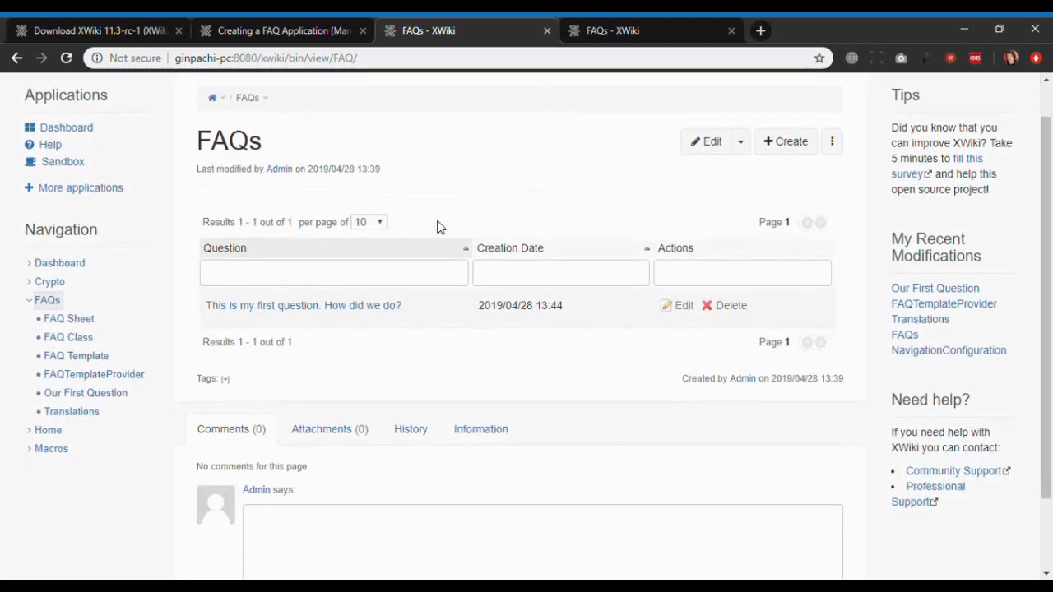
pyautogui.click(295, 279)
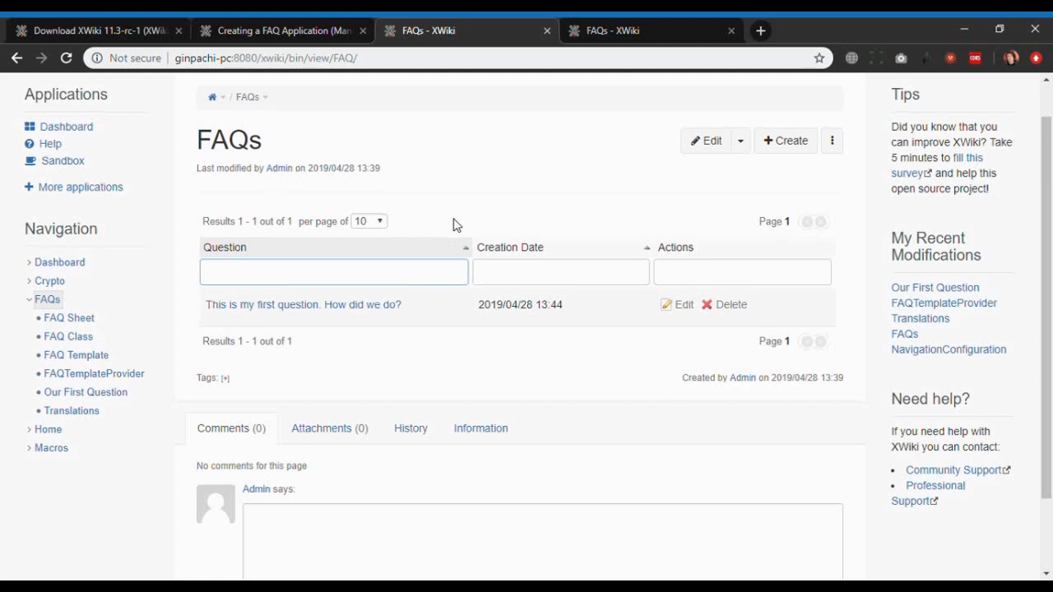
pyautogui.scroll(-1, 457, 224)
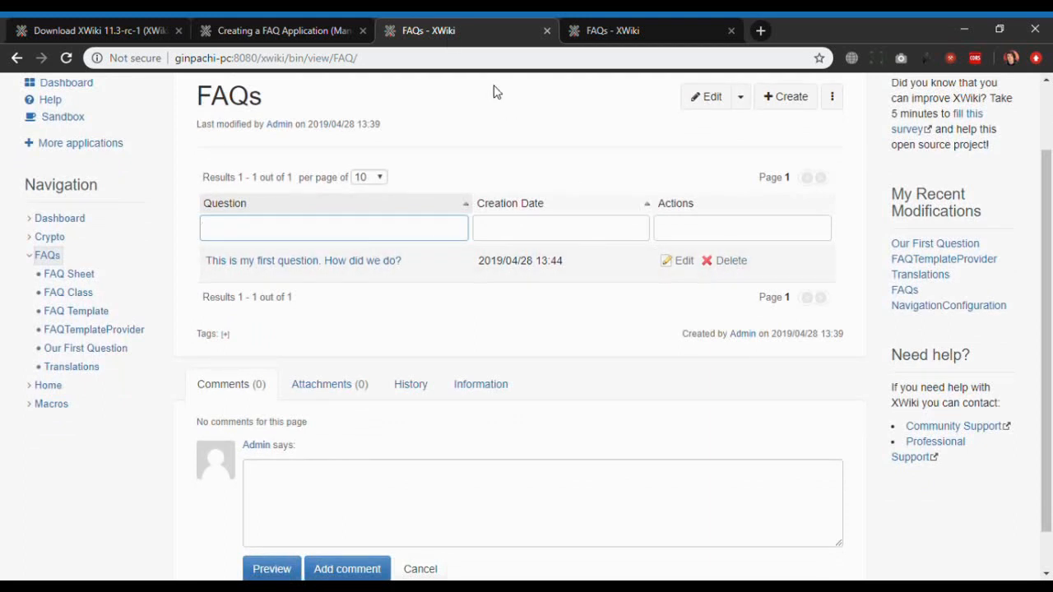
pyautogui.scroll(2, 392, 224)
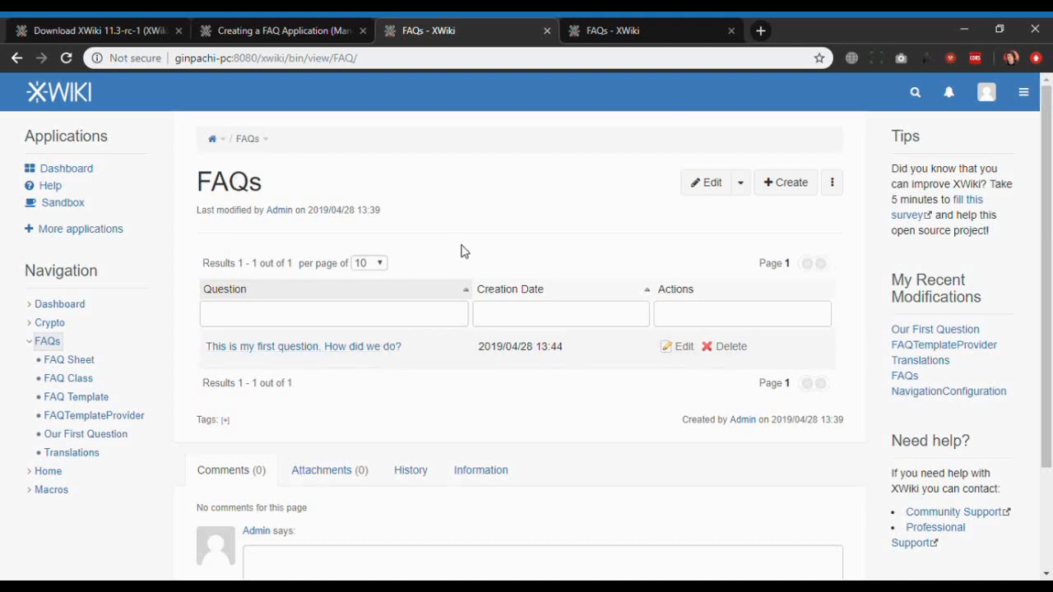
pyautogui.scroll(-1, 464, 251)
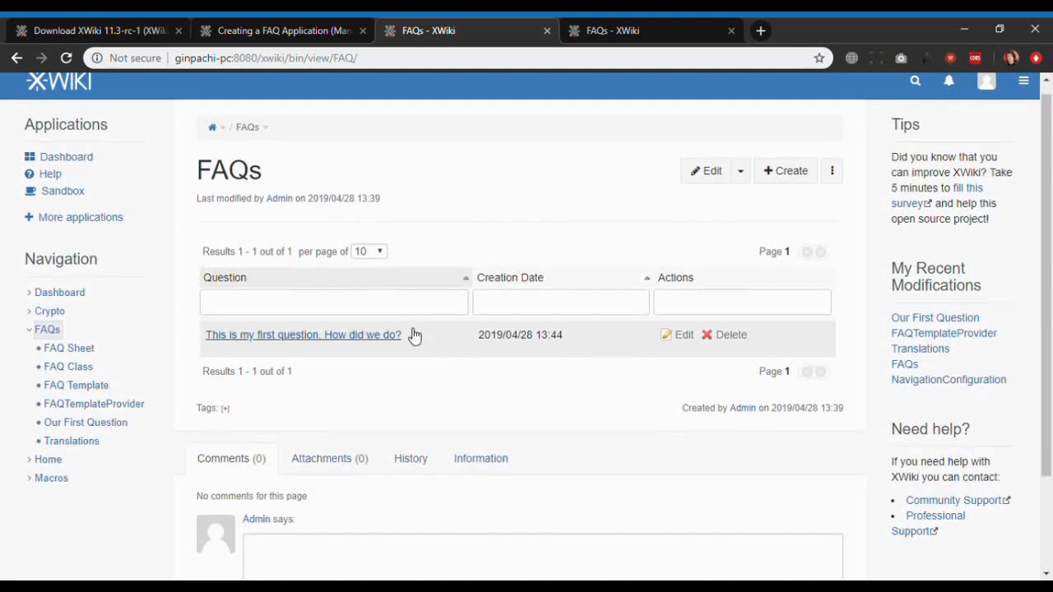
pyautogui.moveTo(389, 200); pyautogui.dragTo(201, 174)
pyautogui.doubleClick(198, 174)
pyautogui.click(411, 207)
pyautogui.doubleClick(226, 173)
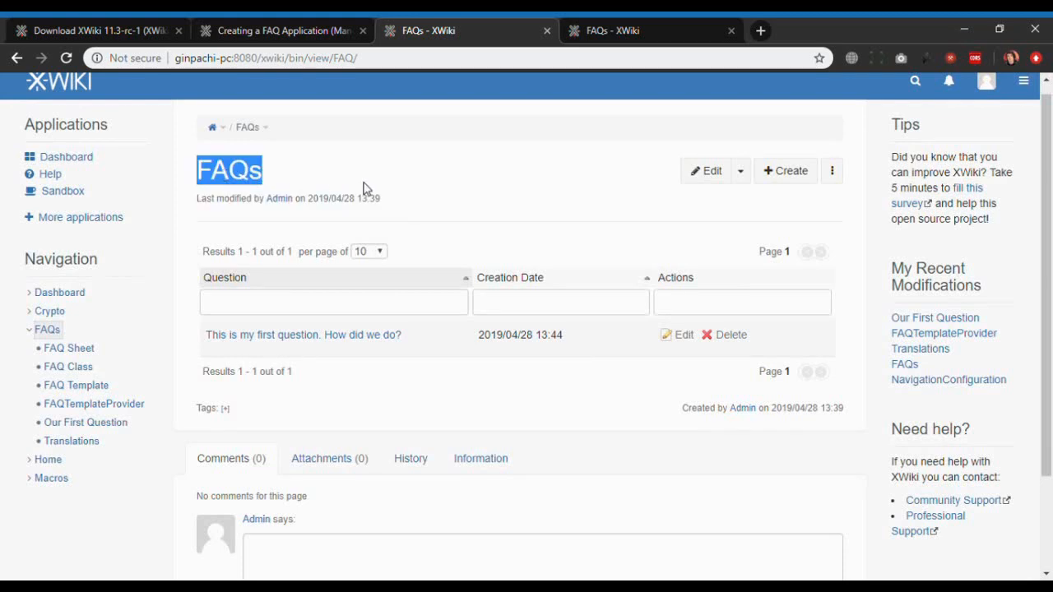
pyautogui.click(381, 197)
pyautogui.moveTo(381, 197)
pyautogui.mouseDown()
pyautogui.moveTo(226, 166)
pyautogui.moveTo(399, 172)
pyautogui.moveTo(388, 198)
pyautogui.mouseUp()
pyautogui.doubleClick(226, 167)
pyautogui.click(383, 198)
pyautogui.scroll(-1, 383, 198)
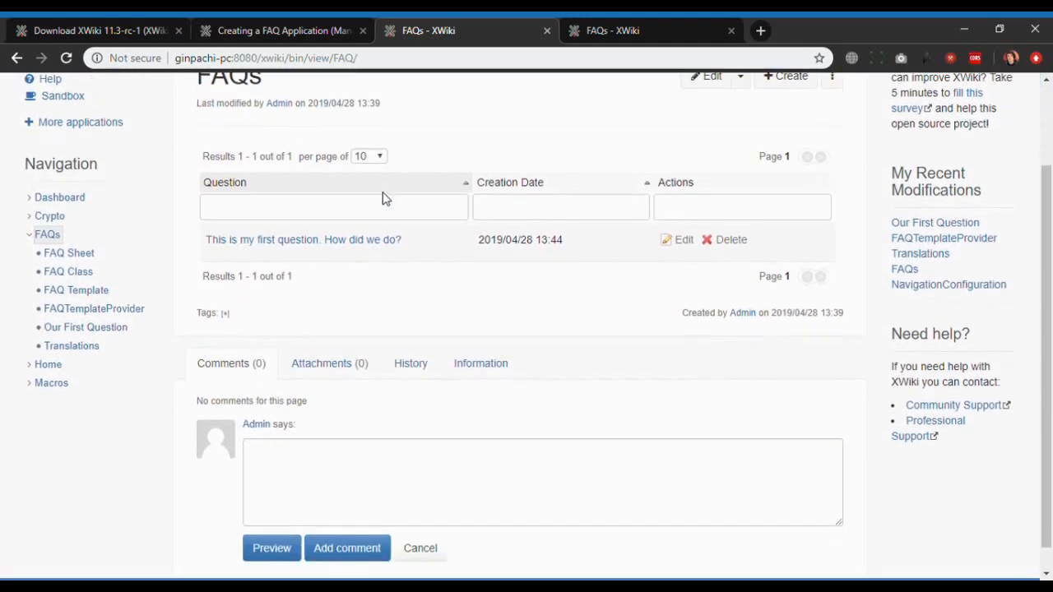